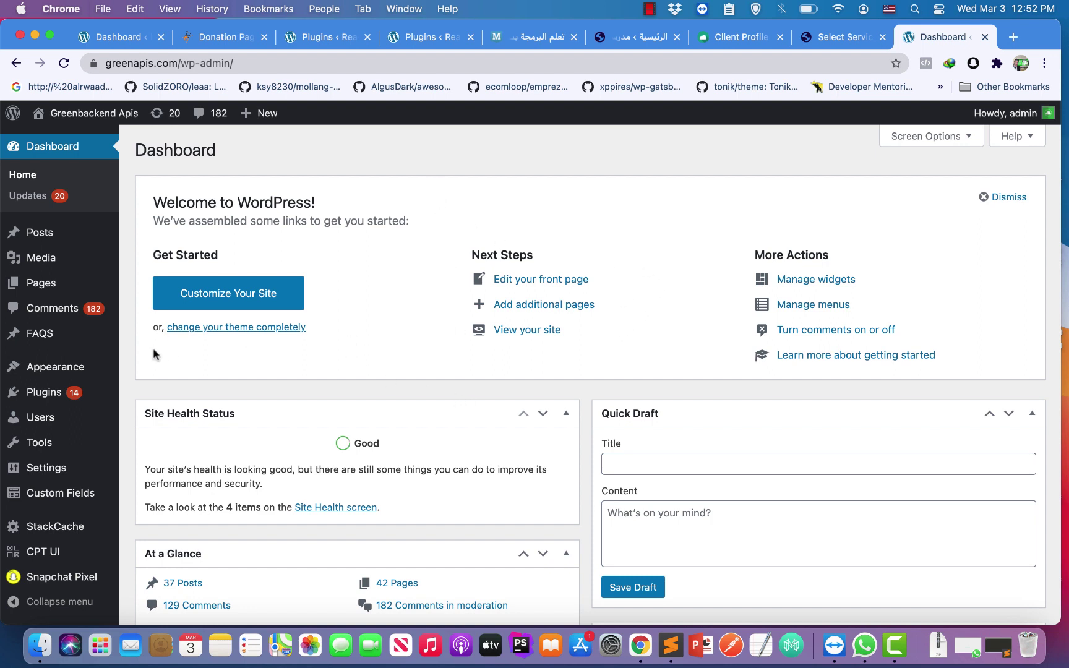
- Search the plugins available for installation for "site health"
mouse_move(69, 401)
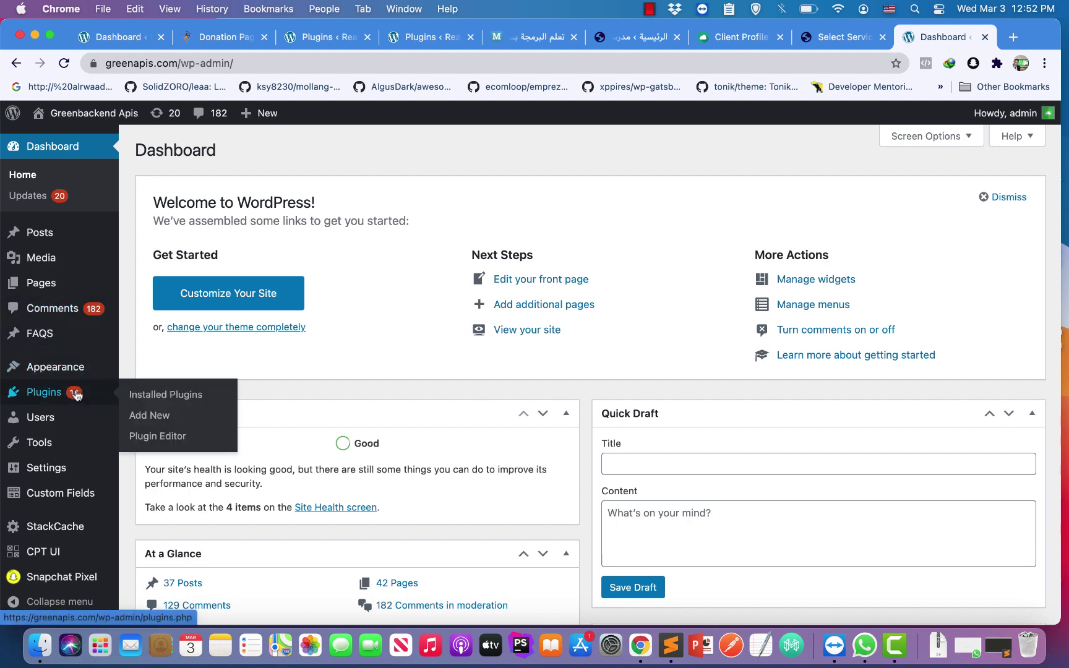
left_click(200, 420)
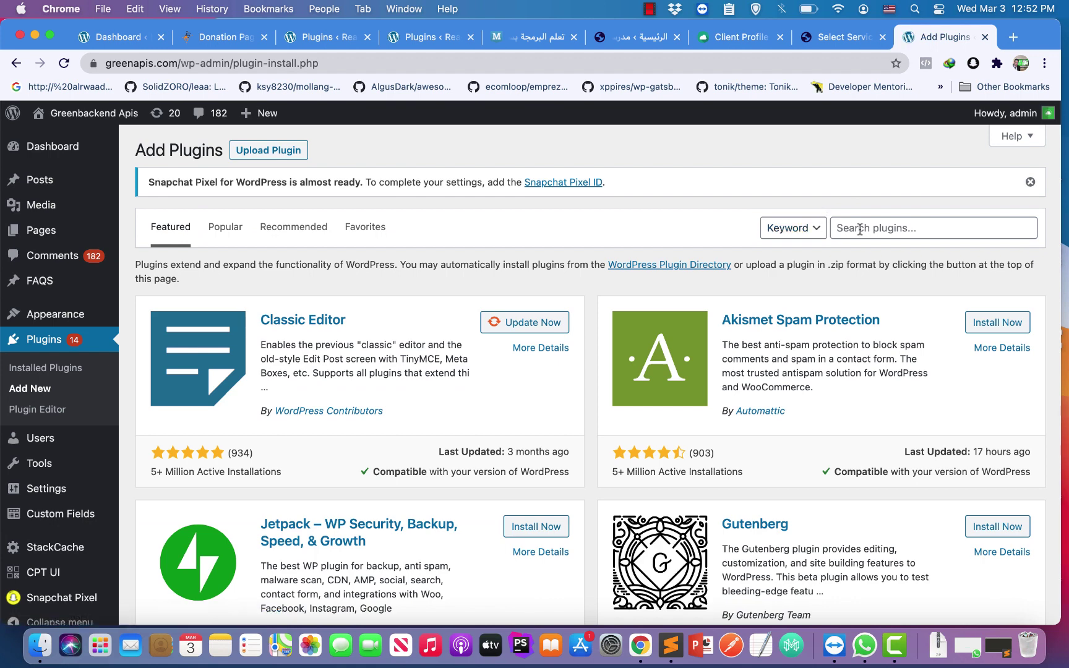
left_click(859, 229)
type("si")
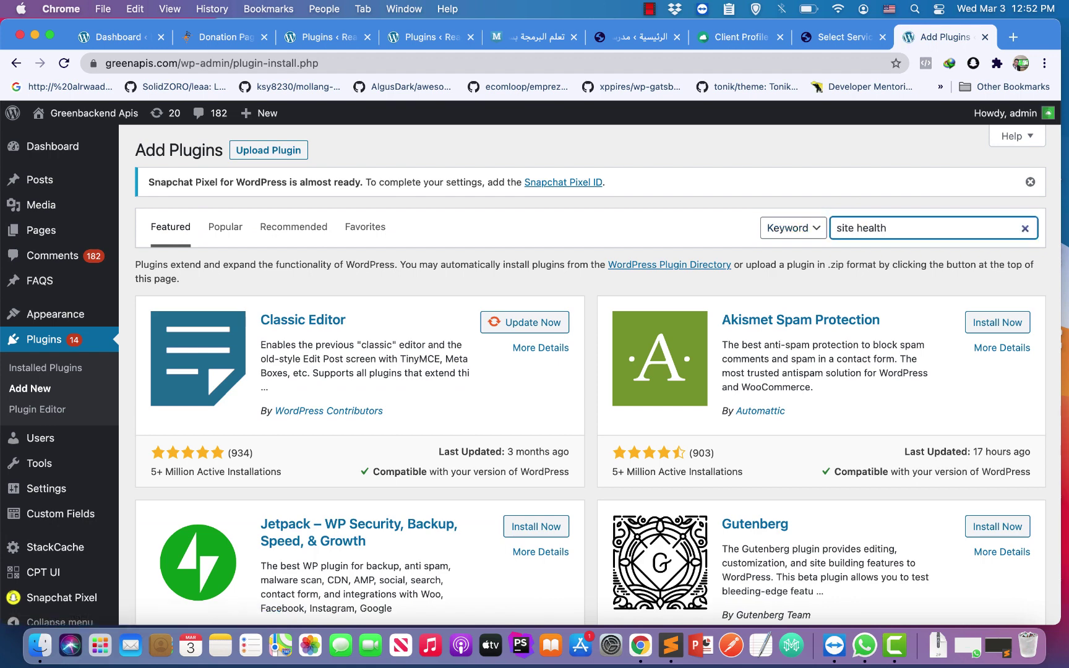
type("te health")
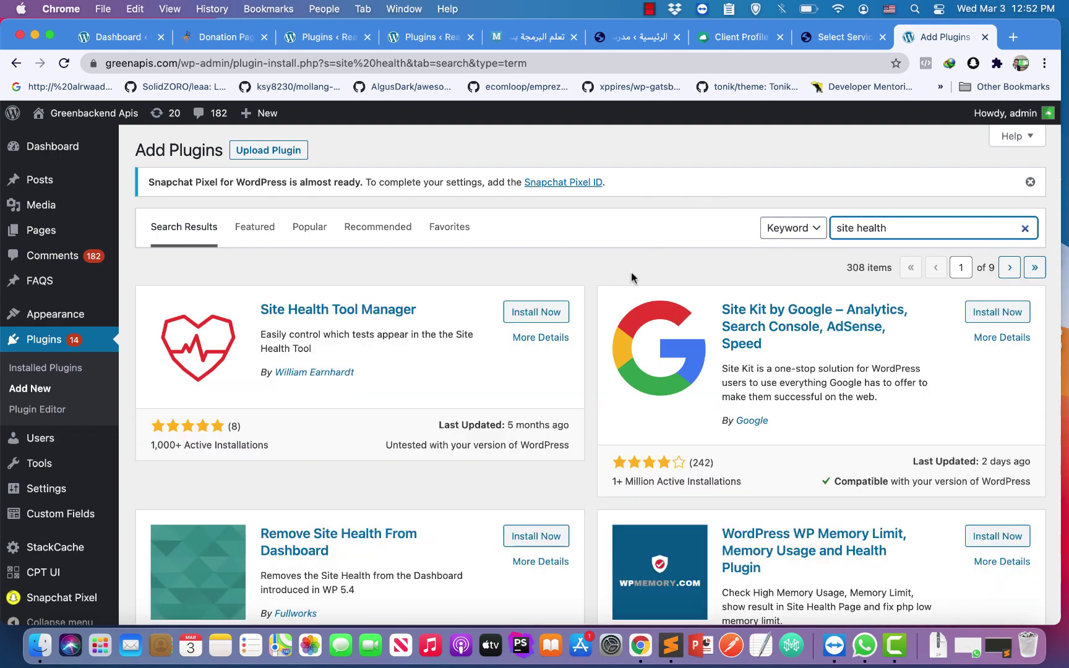
- Locate the Health Check & Troubleshooting plugin among the search results
scroll(631, 275, "down", 3)
scroll(632, 278, "down", 15)
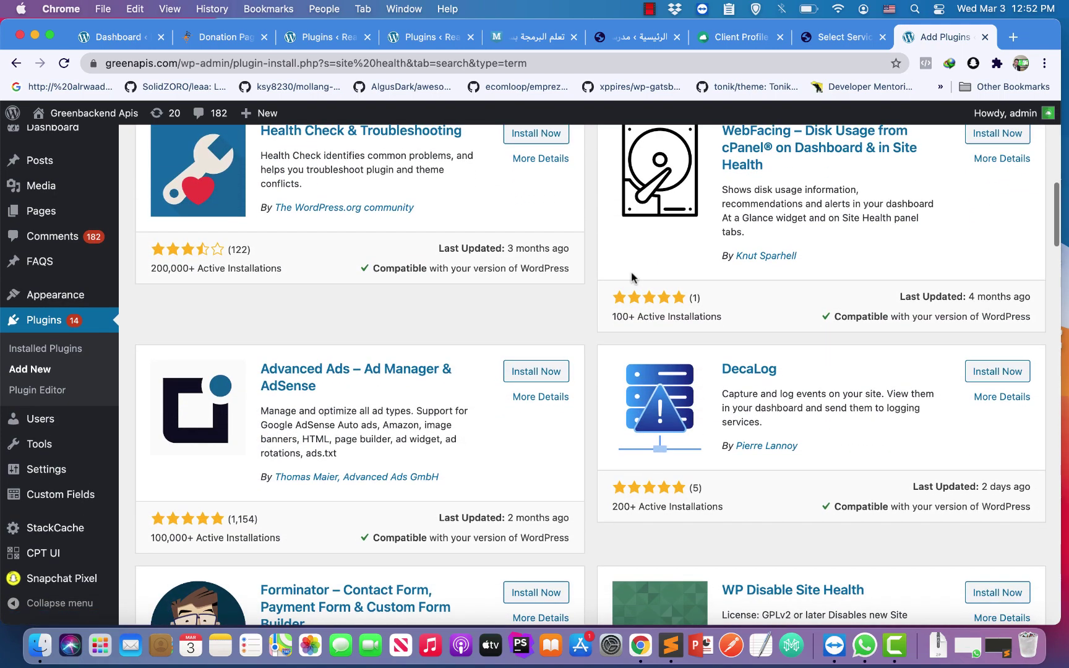
scroll(631, 276, "up", 5)
scroll(495, 275, "down", 3)
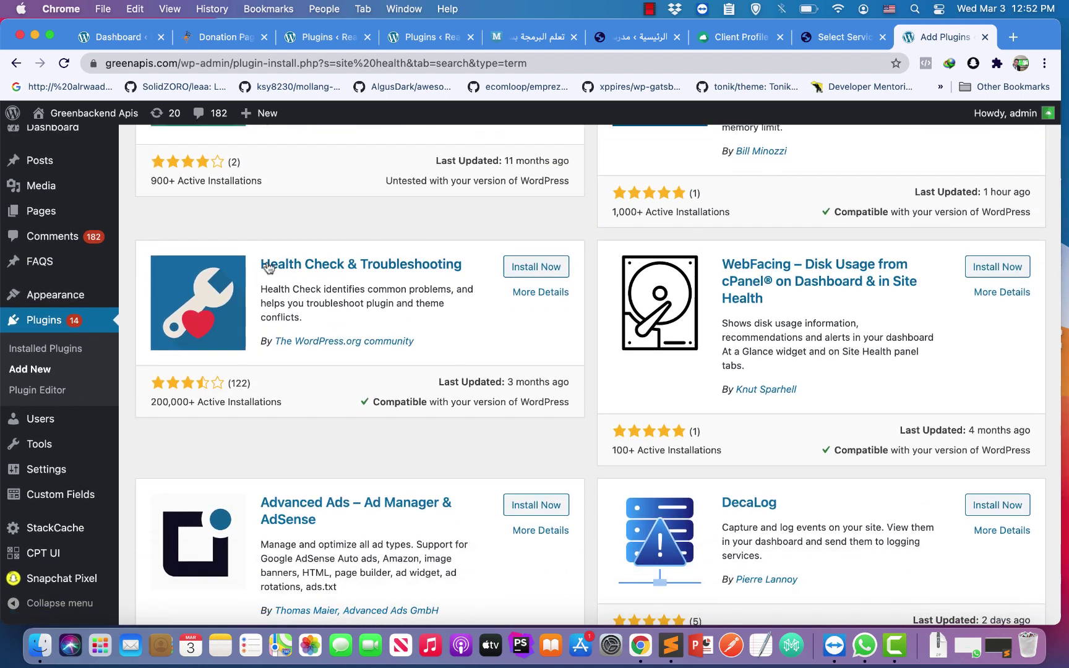
left_click_drag(256, 264, 457, 257)
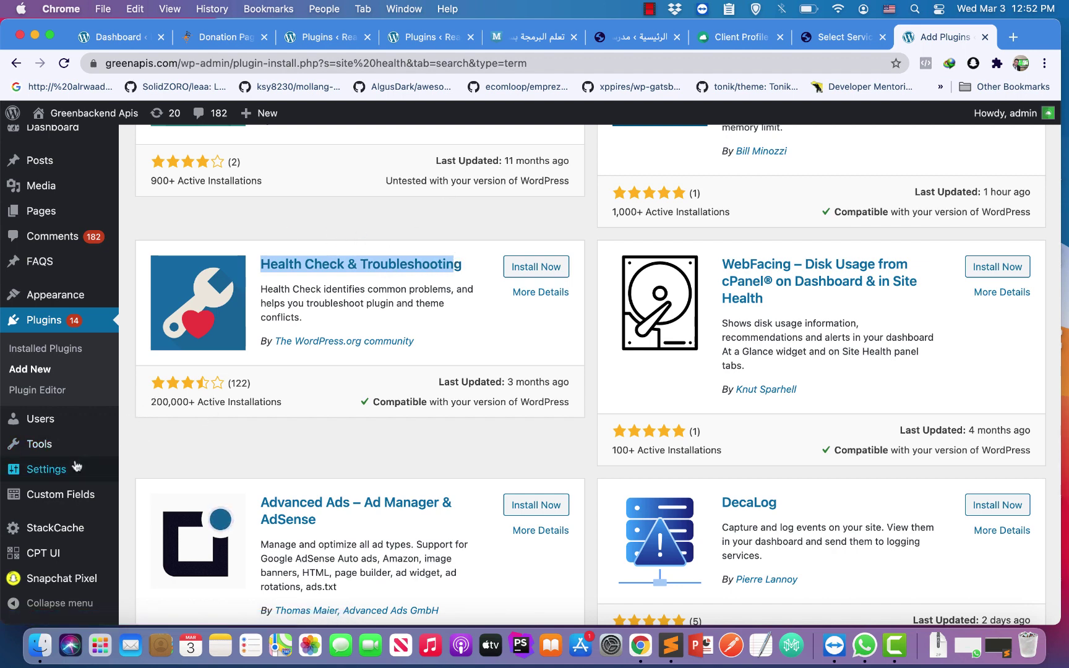
- Open the Site Health tool and look at its overall status and its Info section, returning to the status view
mouse_move(71, 469)
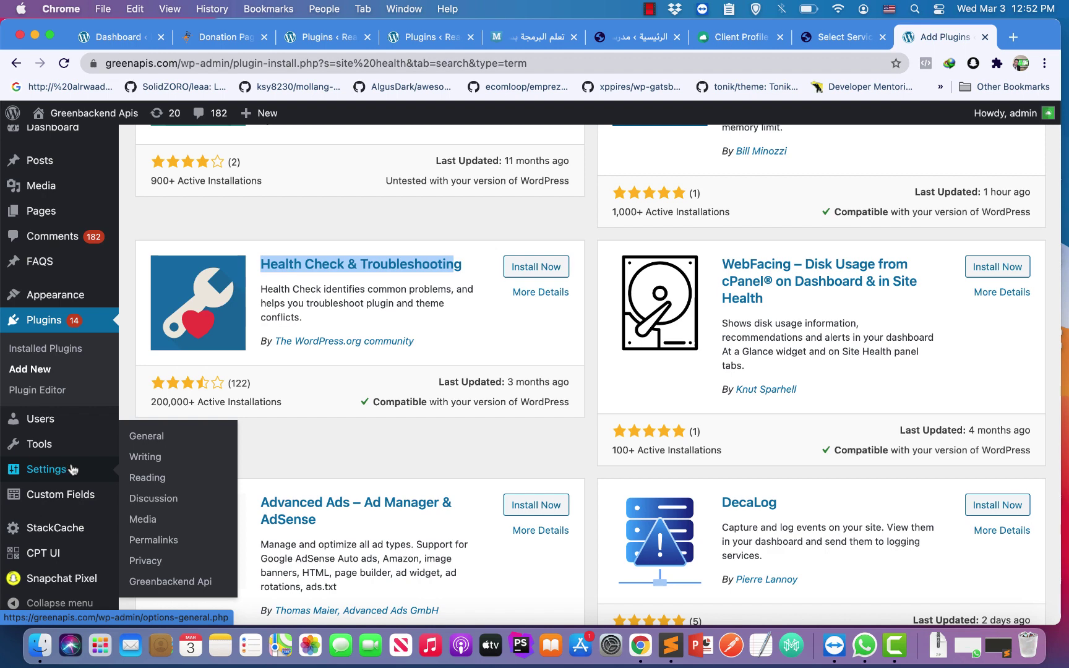
scroll(73, 470, "down", 3)
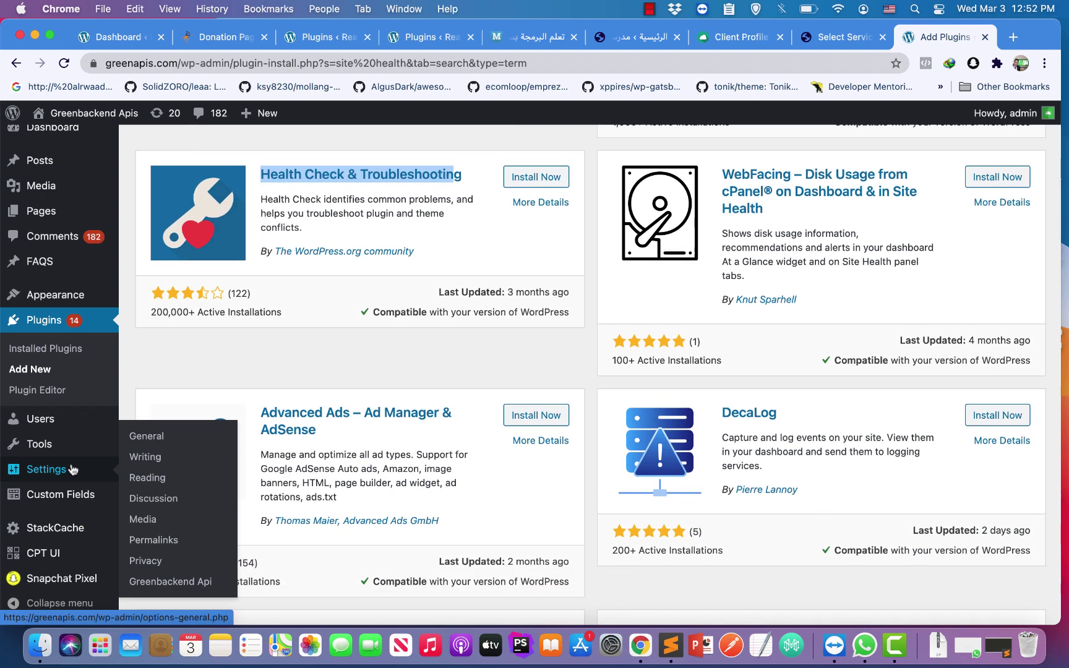
mouse_move(70, 448)
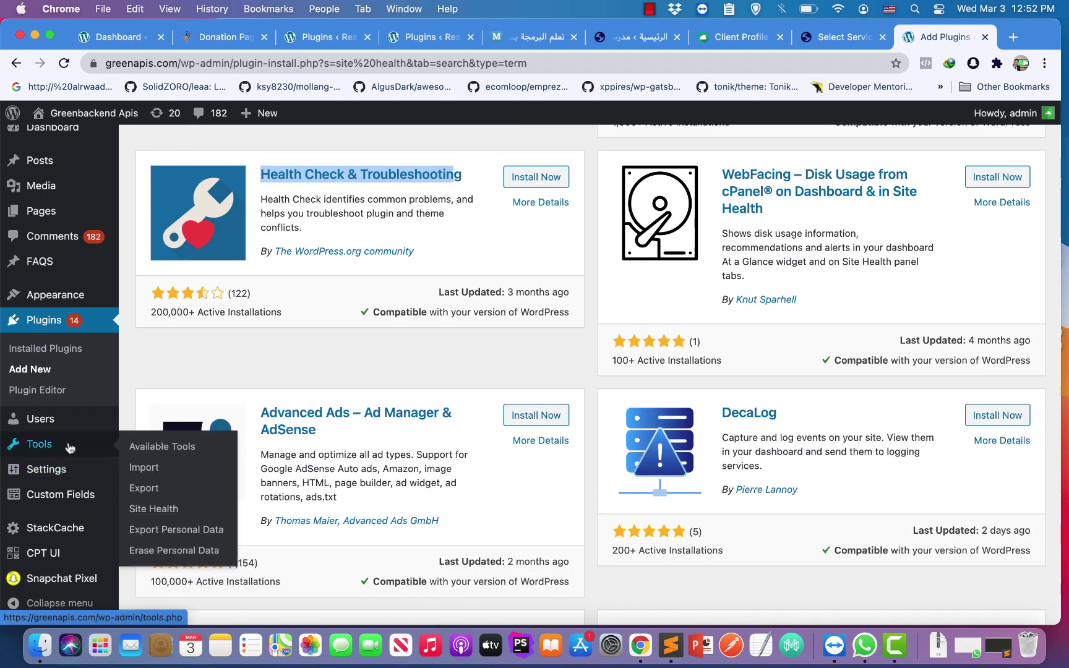
left_click(203, 514)
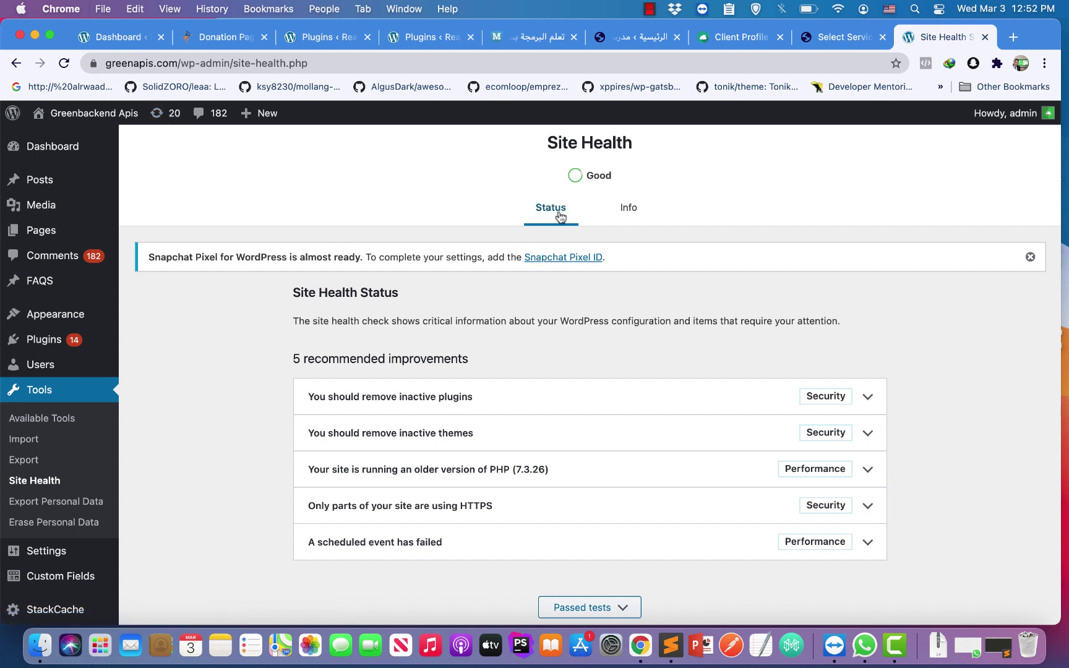
left_click_drag(544, 143, 630, 142)
left_click(589, 172)
double_click(589, 172)
left_click(426, 344)
left_click(637, 214)
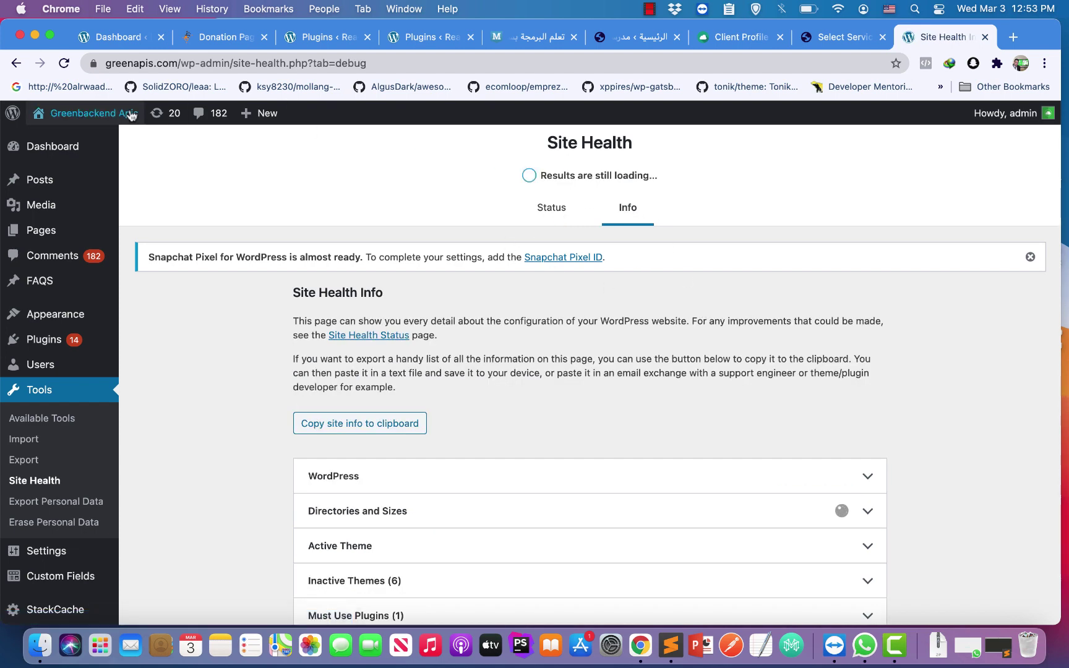
key("super+bracketleft")
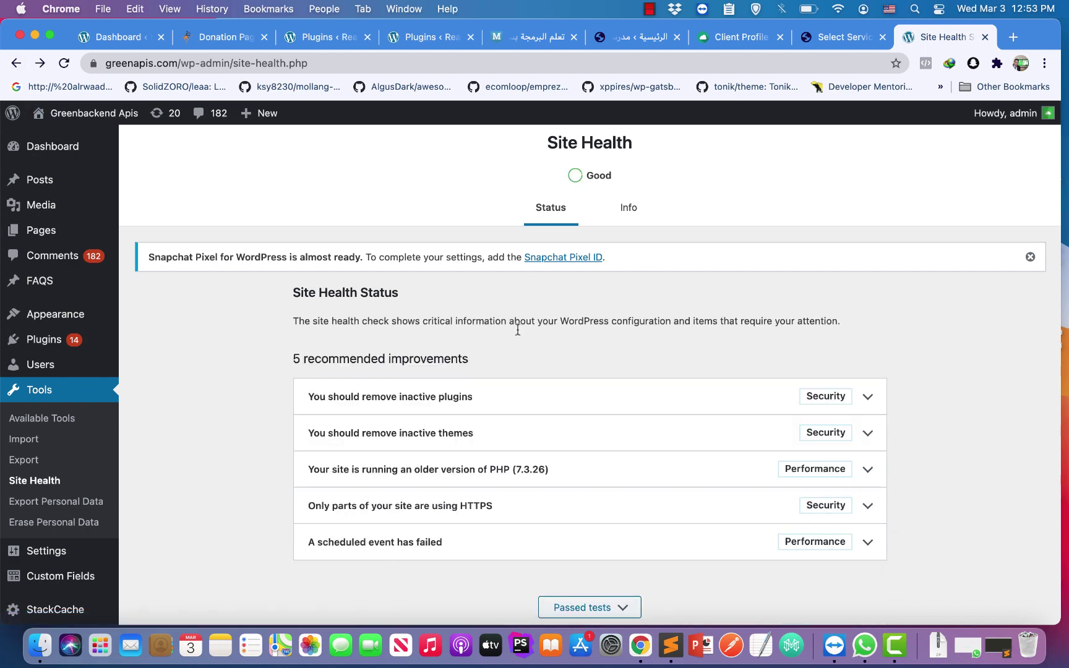
- Expand and read the Site Health recommendations on inactive plugins, inactive themes and the older PHP version
left_click(406, 398)
scroll(509, 359, "down", 3)
scroll(510, 366, "down", 2)
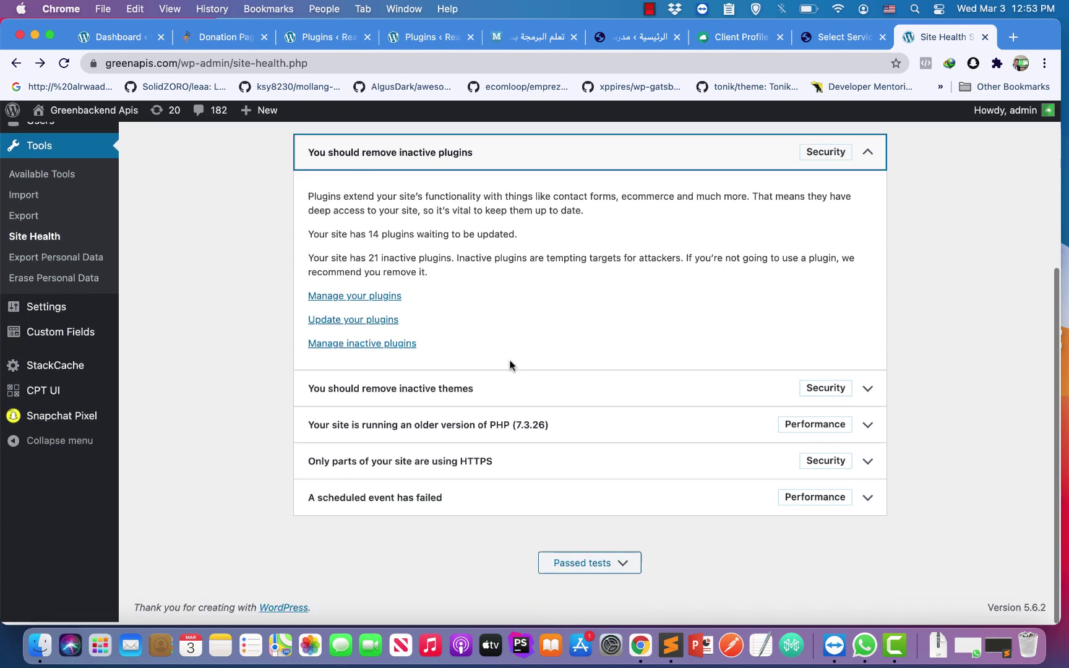
left_click(432, 406)
scroll(433, 407, "down", 3)
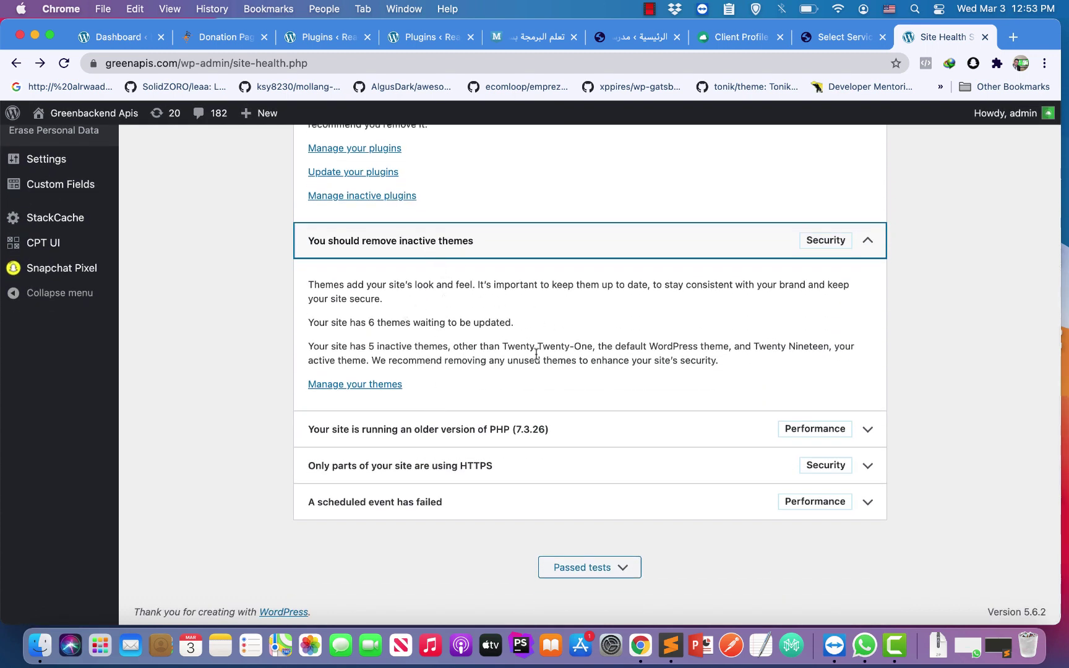
left_click(513, 432)
scroll(452, 436, "down", 2)
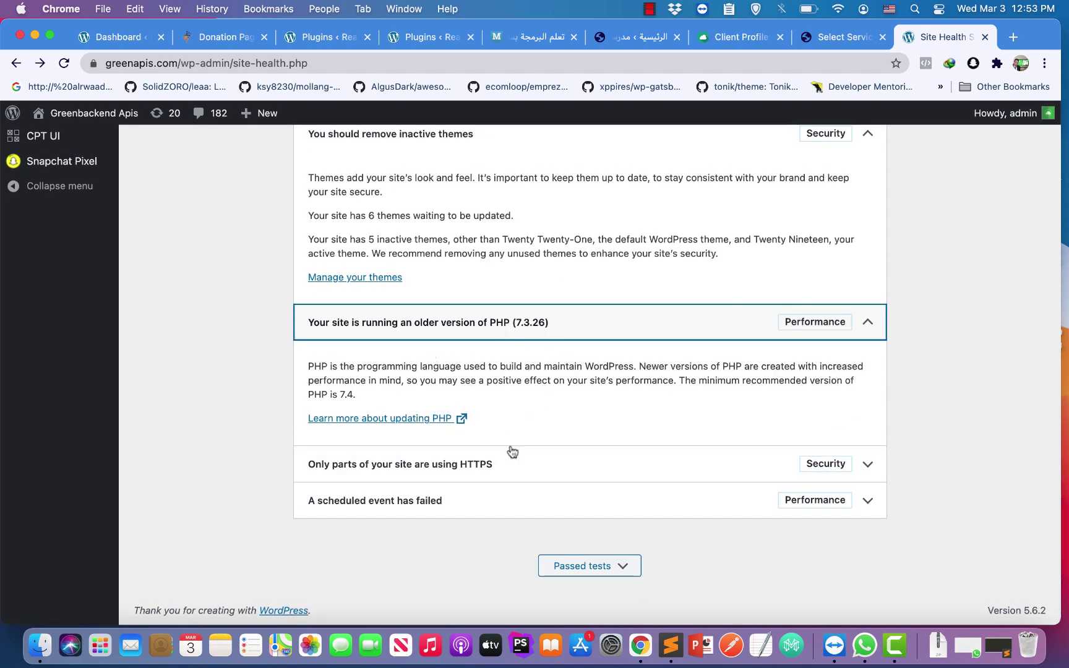
scroll(499, 454, "up", 15)
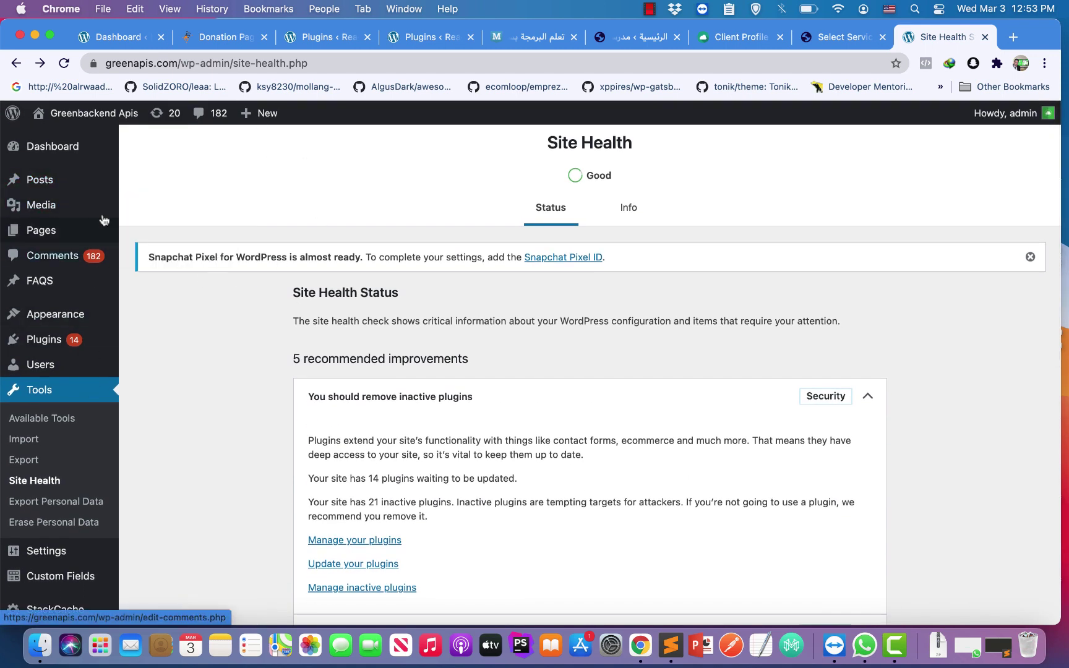
- Return to the main Dashboard, look over its widgets and dismiss the Snapchat Pixel notice
mouse_move(127, 248)
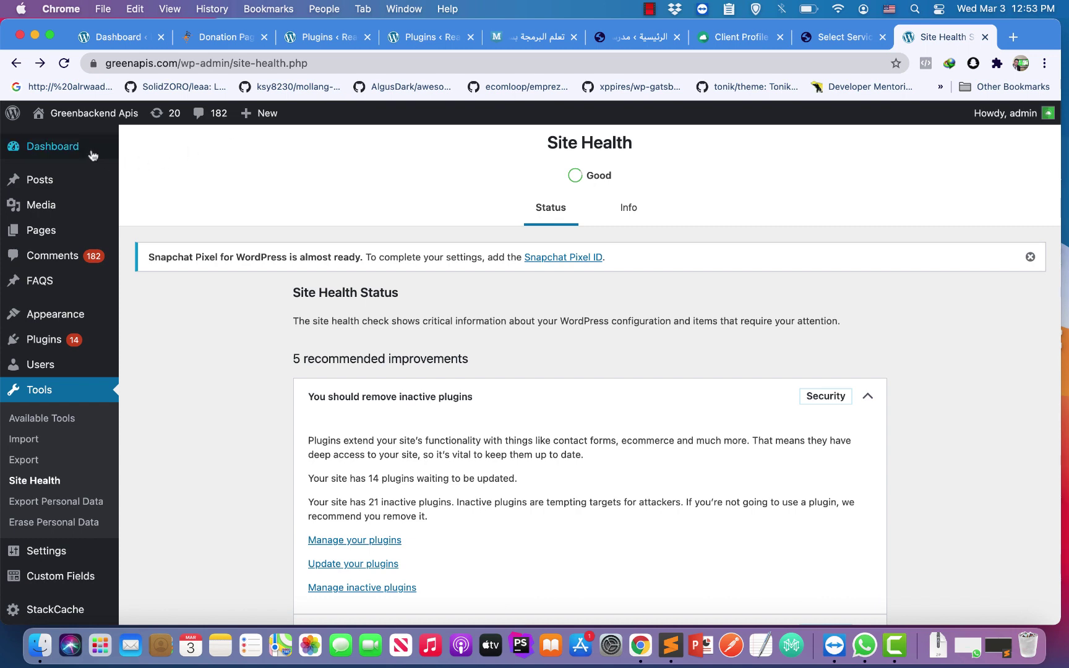
left_click(49, 146)
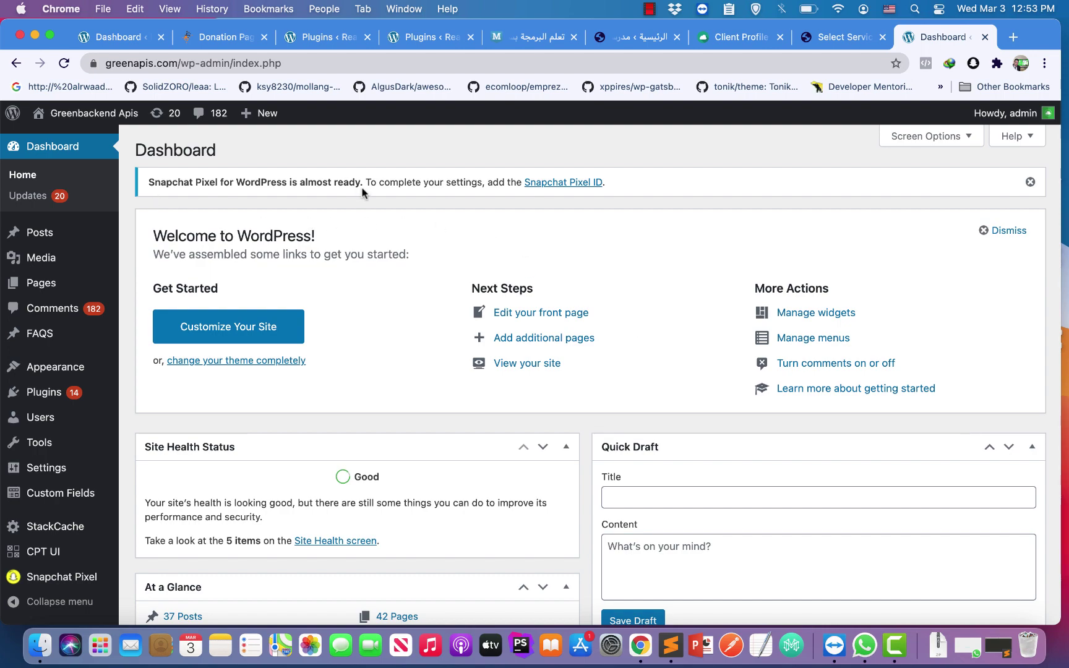
double_click(150, 149)
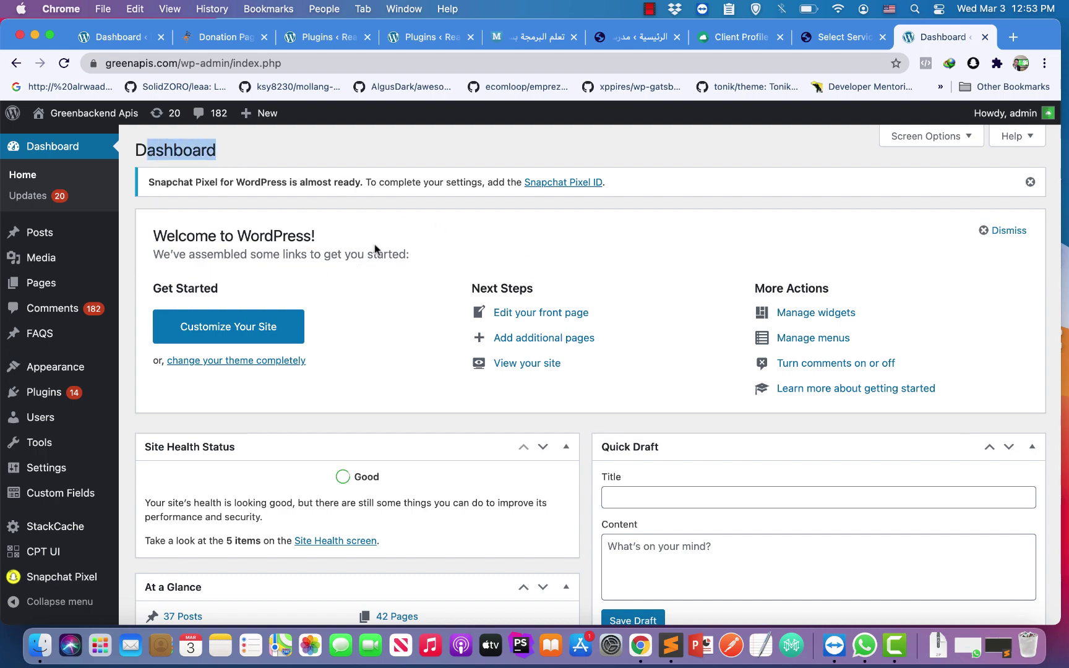
scroll(374, 248, "down", 6)
scroll(374, 248, "down", 5)
scroll(374, 248, "up", 10)
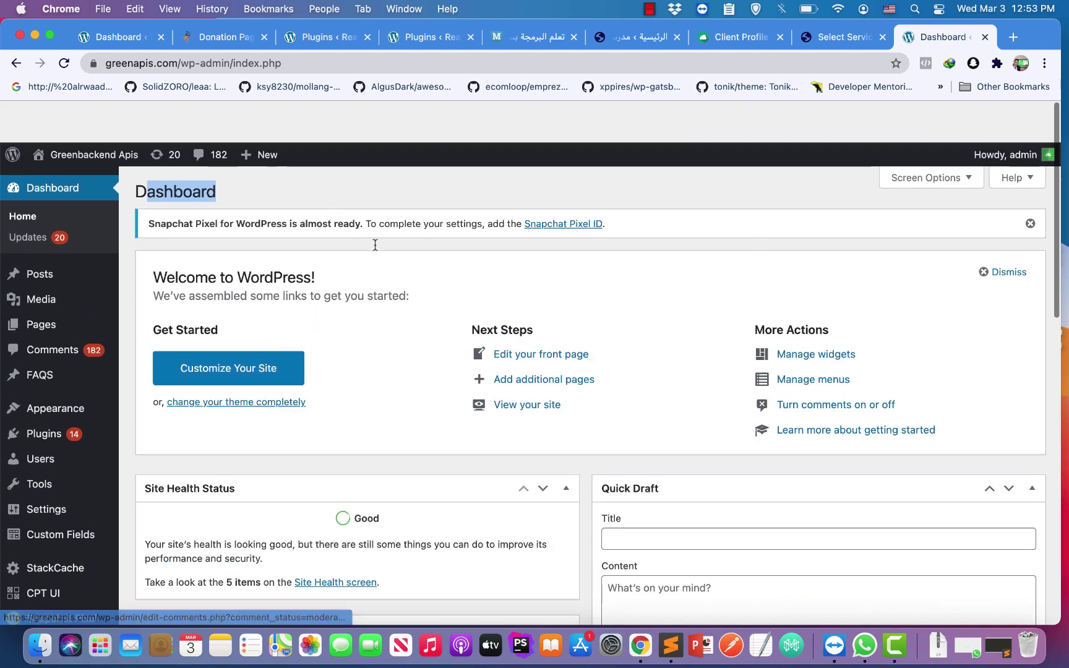
left_click(185, 176)
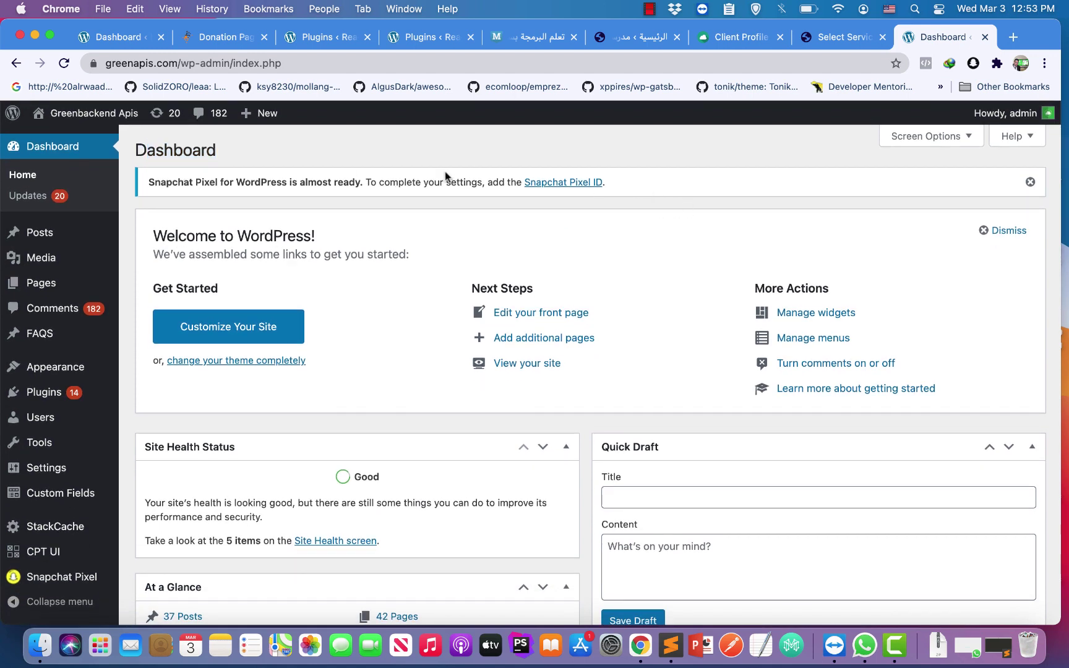
left_click(1030, 182)
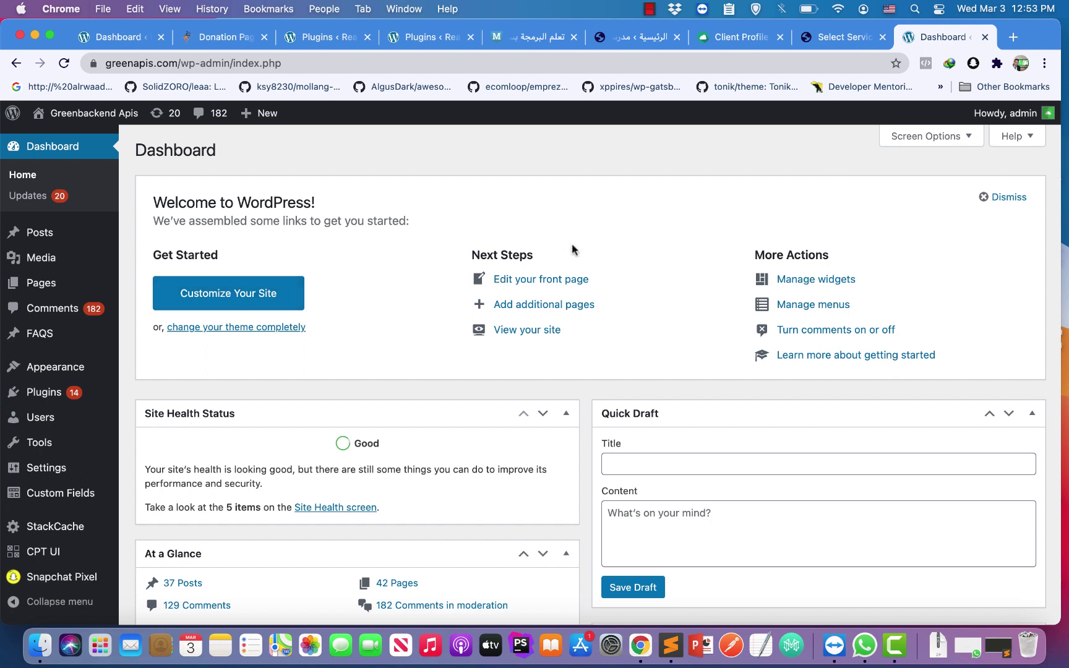
left_click_drag(156, 154, 260, 165)
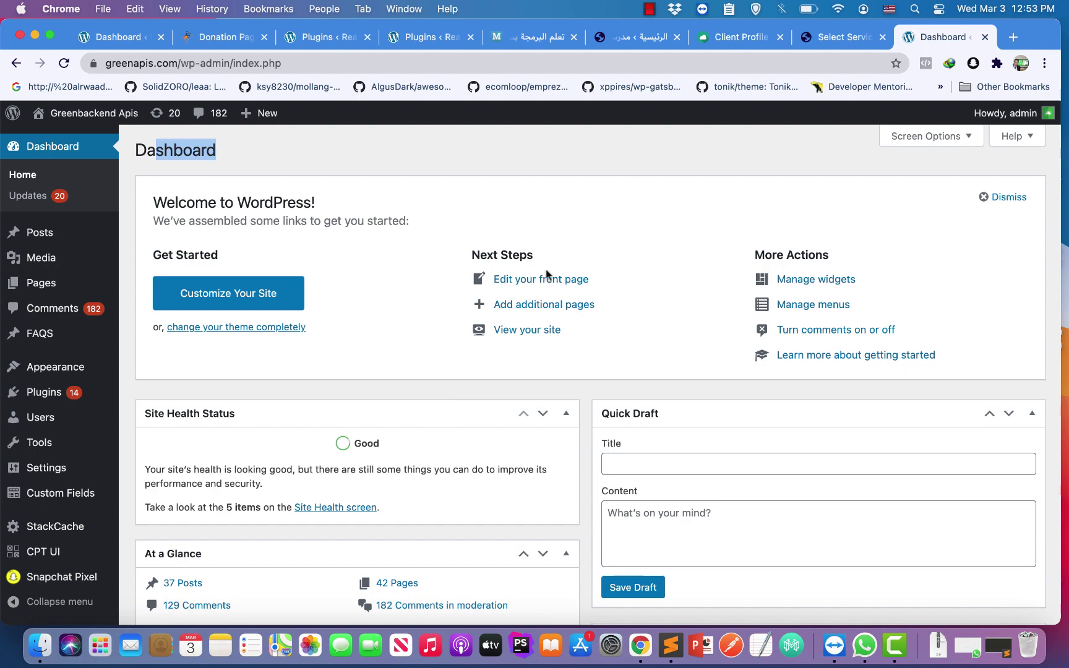
- Switch to the Arabic programming school site's dashboard and skim through its notices and widgets
left_click(642, 47)
scroll(563, 281, "down", 10)
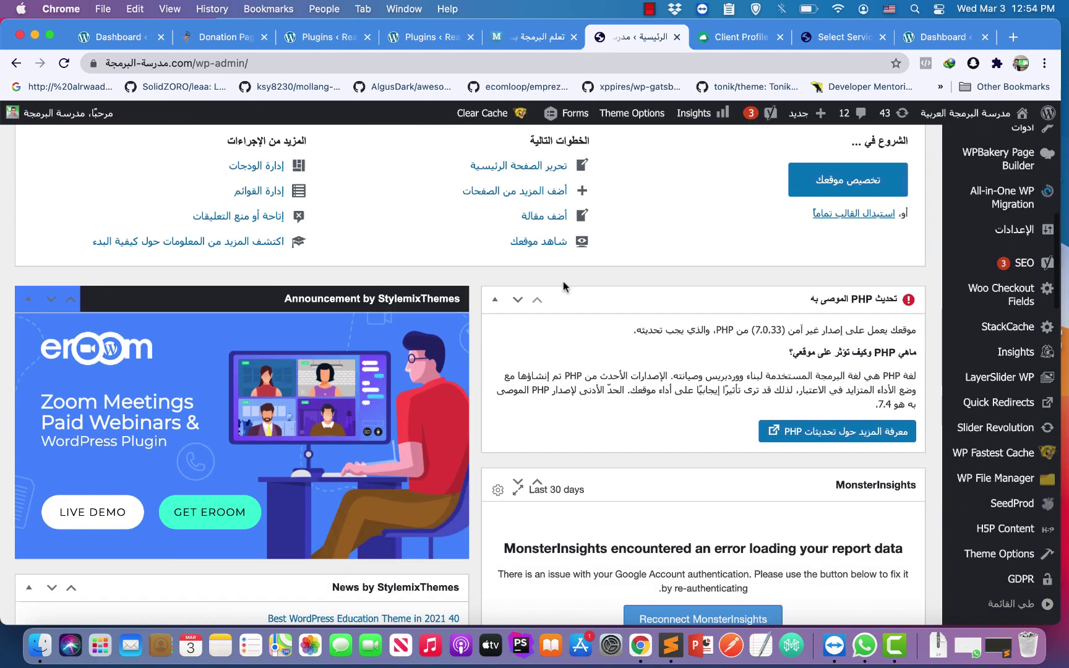
scroll(563, 281, "up", 10)
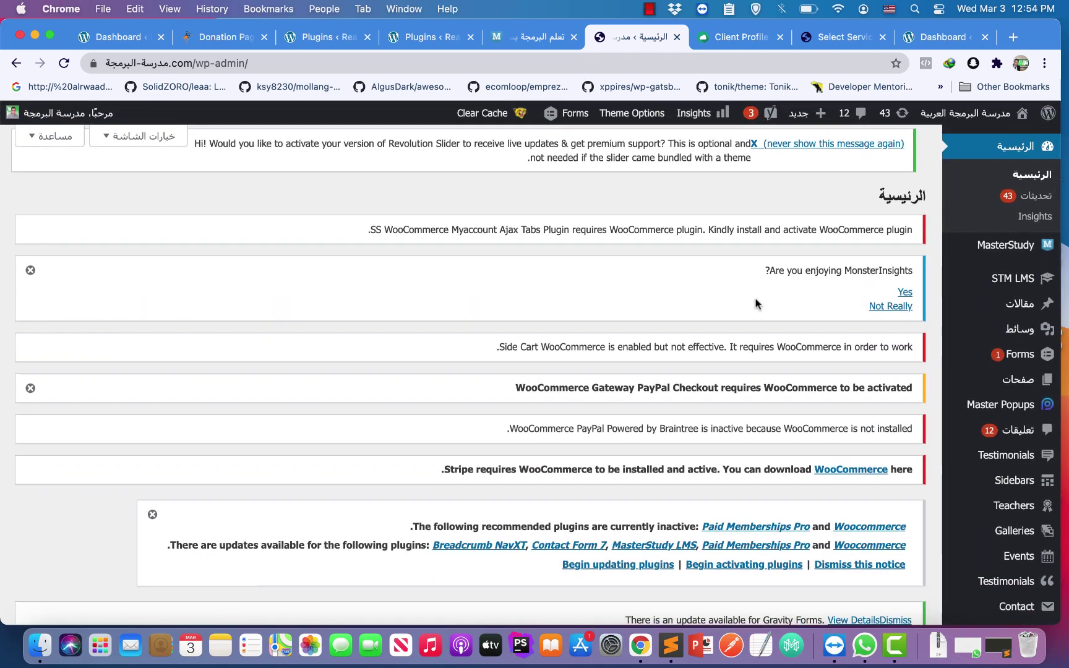
scroll(756, 304, "down", 10)
scroll(759, 300, "up", 10)
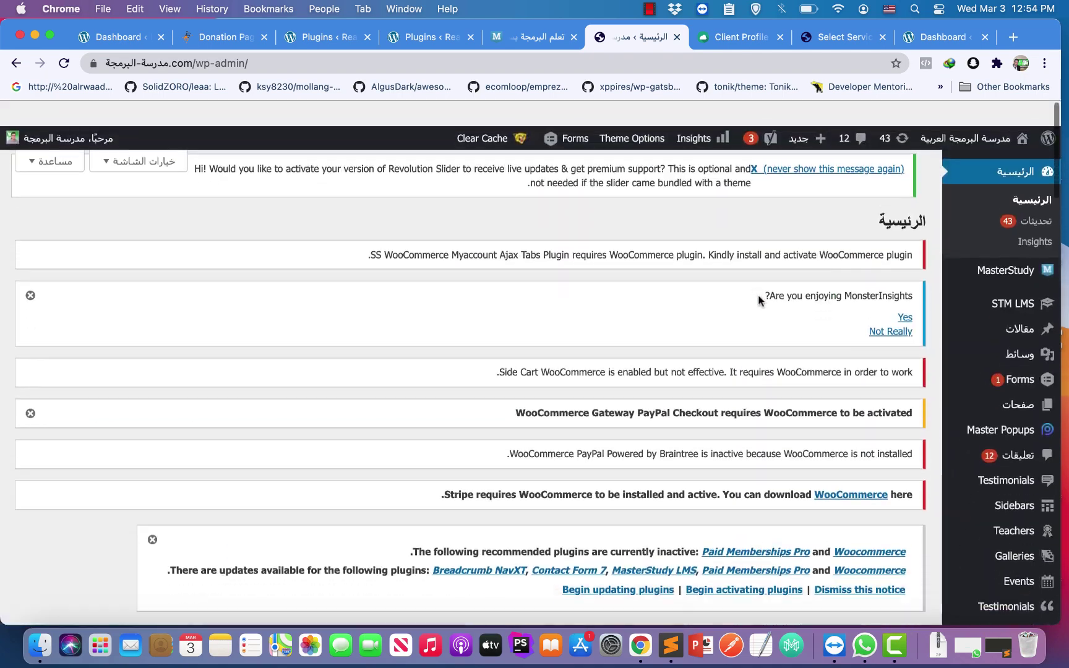
- Examine the dashboard notices about Revolution Slider, the WooCommerce add-ons and the inactive recommended plugins
left_click_drag(895, 229, 530, 210)
left_click_drag(716, 141, 566, 141)
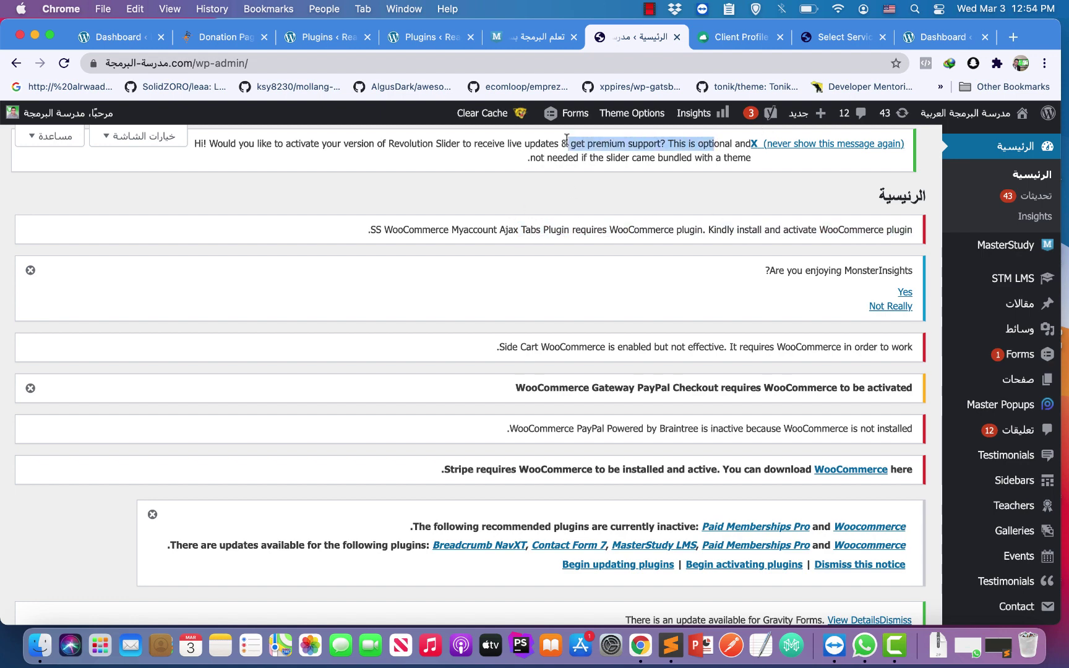
scroll(682, 279, "down", 3)
left_click_drag(584, 258, 819, 259)
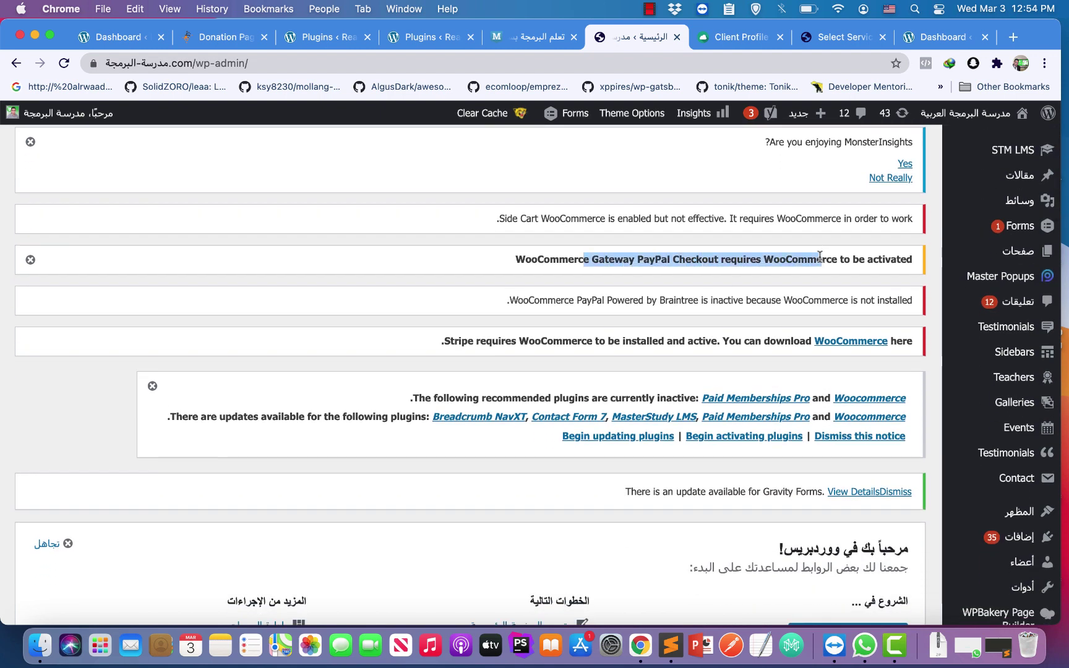
left_click_drag(622, 218, 736, 218)
scroll(650, 391, "down", 2)
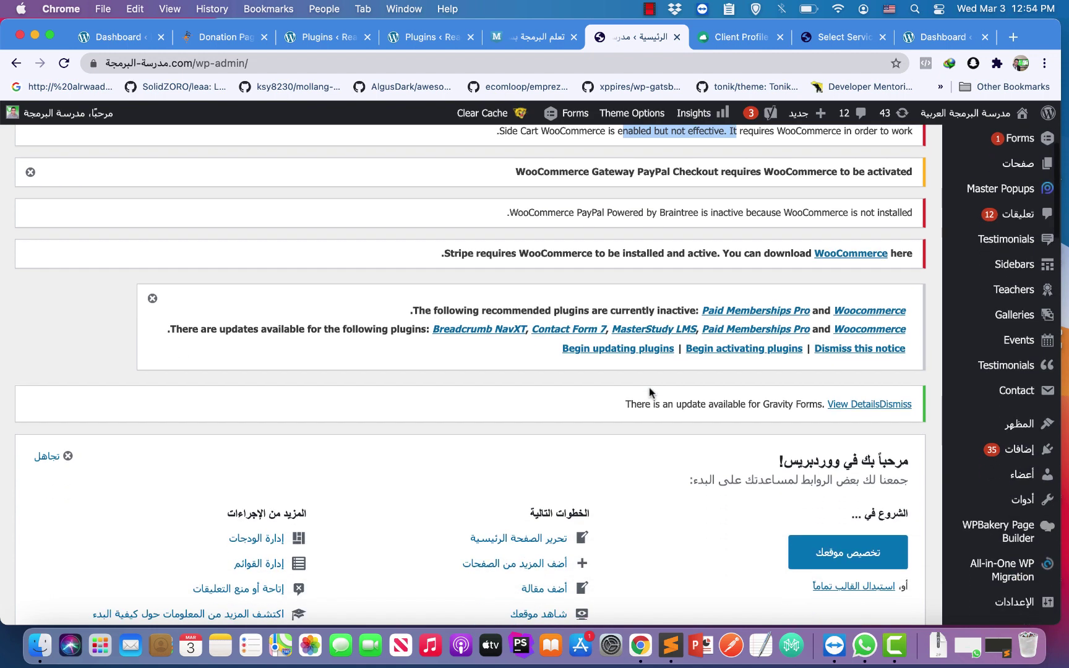
left_click_drag(654, 307, 518, 306)
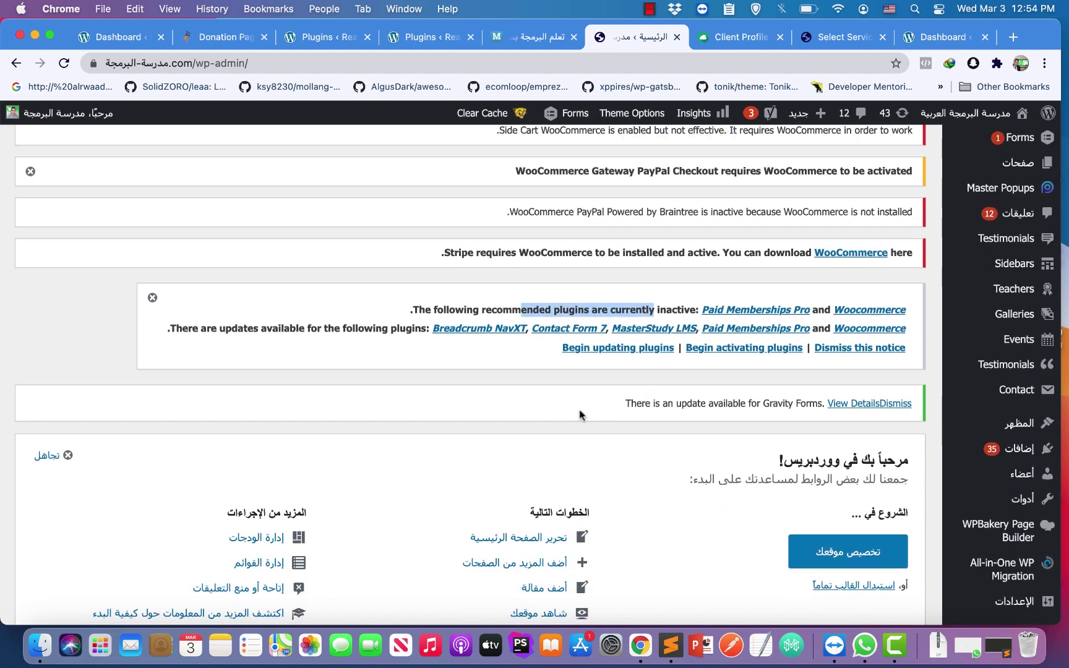
- Read the recommended PHP update widget and look over the dashboard widgets below it
scroll(579, 410, "down", 5)
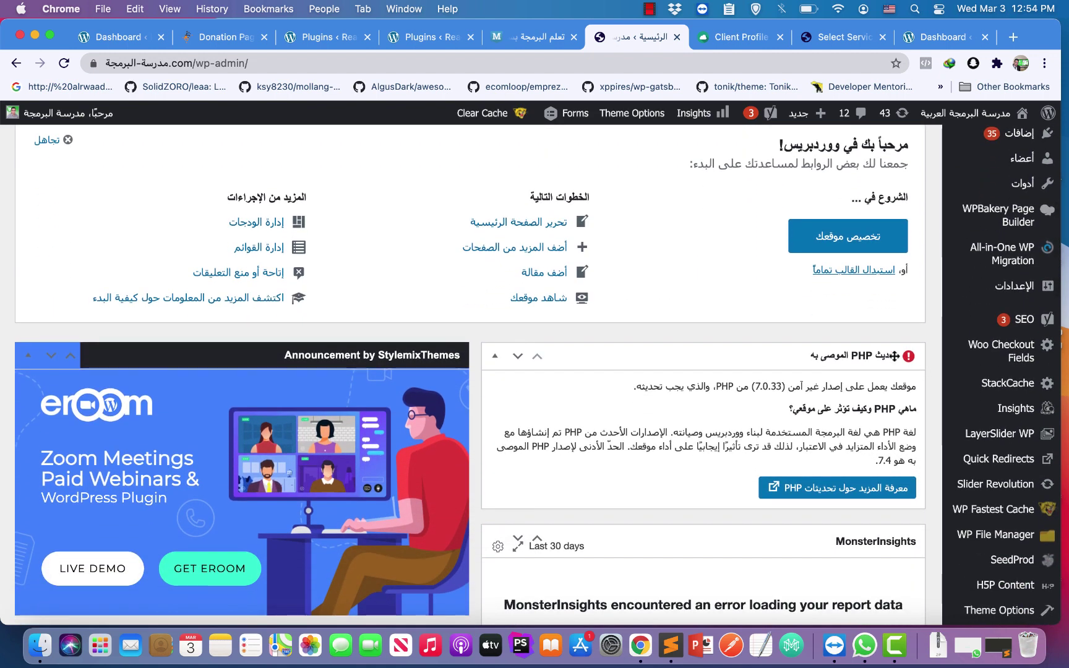
left_click(873, 356)
scroll(878, 334, "down", 1)
left_click(877, 319)
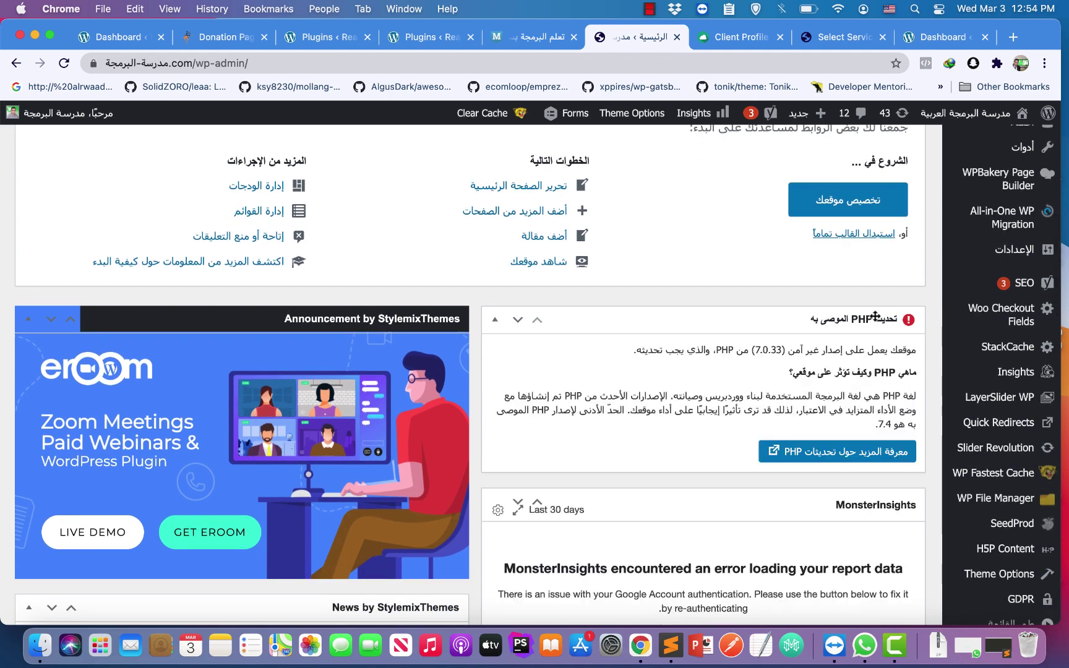
left_click_drag(888, 373, 766, 379)
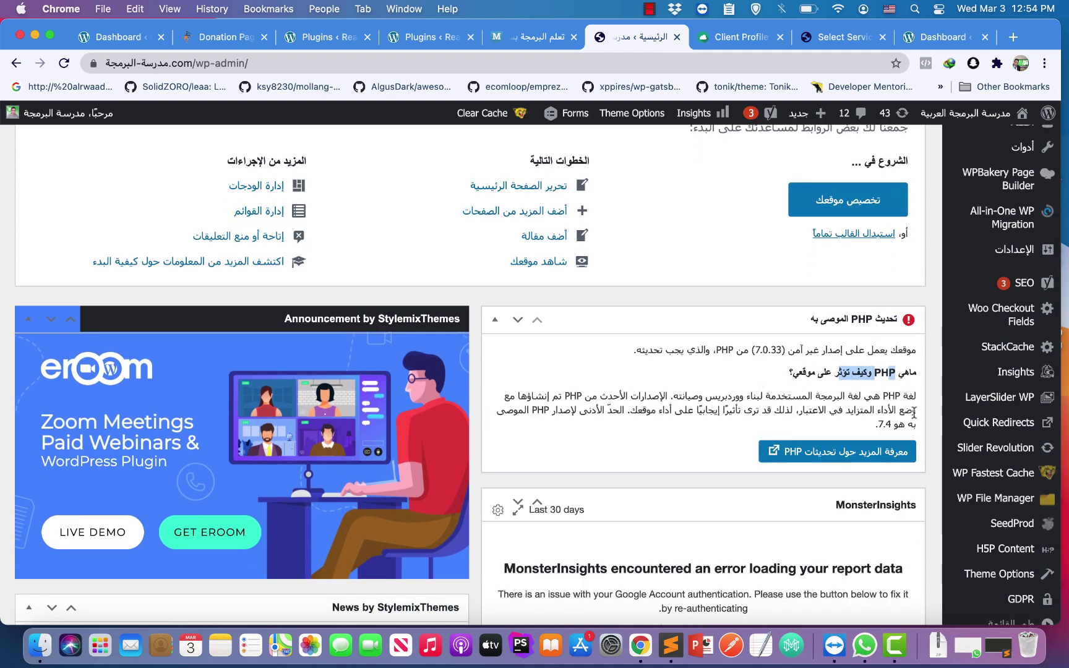
scroll(853, 349, "down", 15)
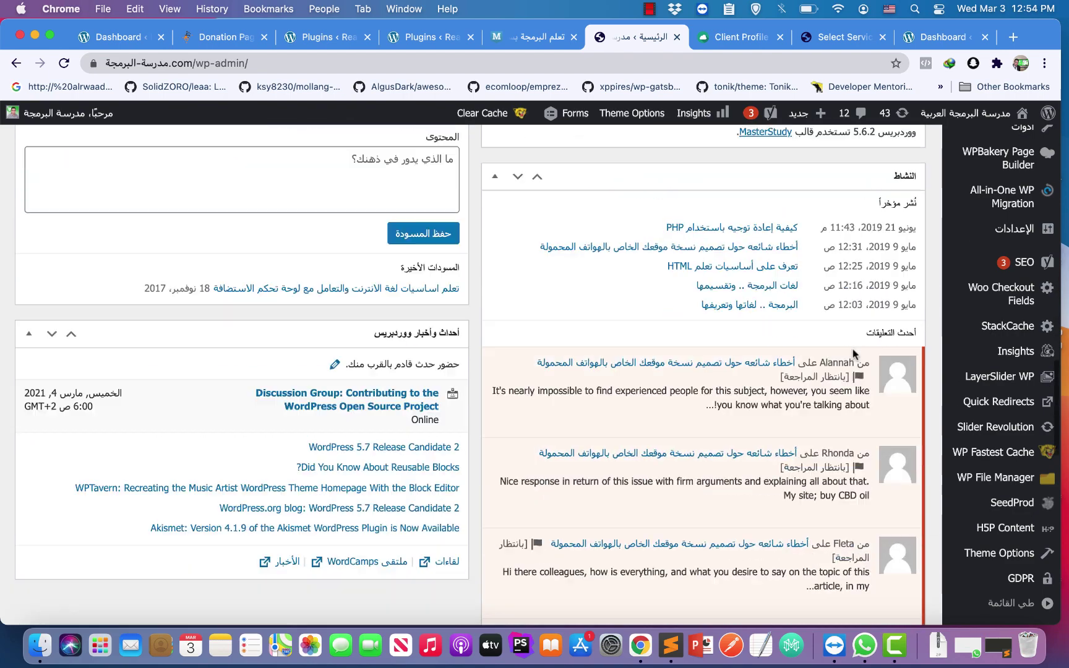
- Open the Site Health page from the Arabic site's health status widget and review the critical issues, including the outdated PHP version item
scroll(852, 349, "up", 5)
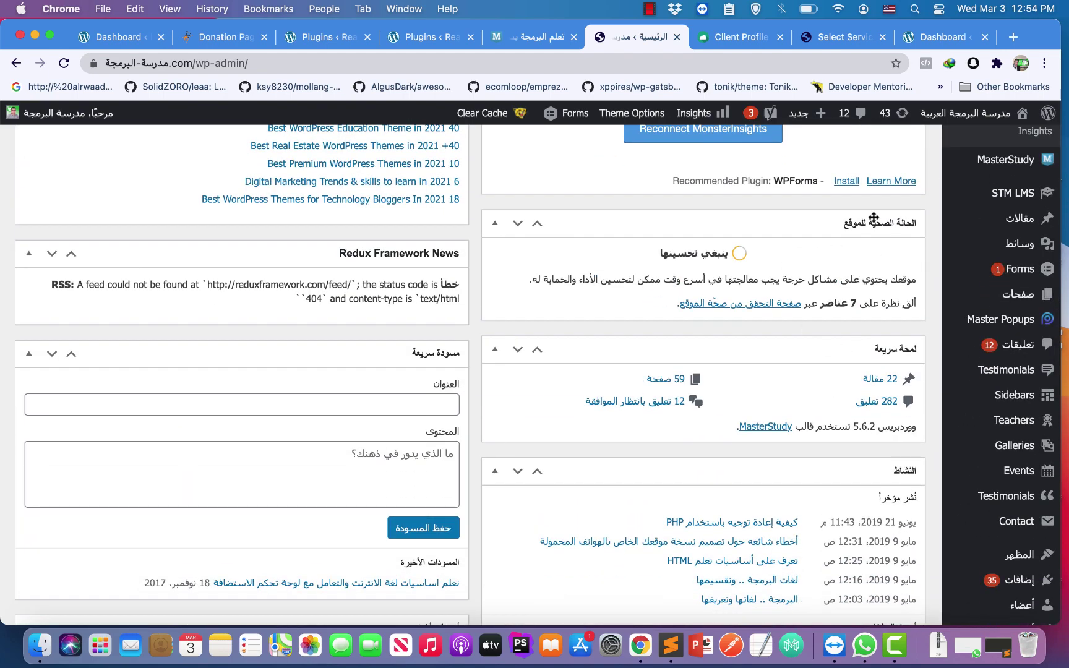
left_click_drag(650, 262, 751, 259)
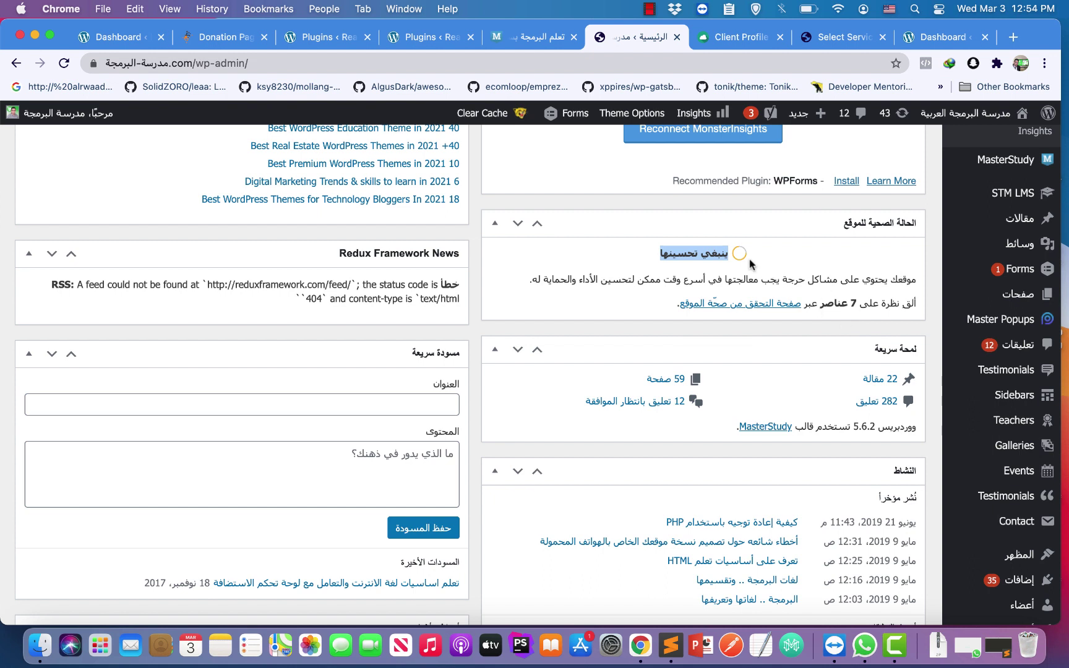
left_click(756, 303)
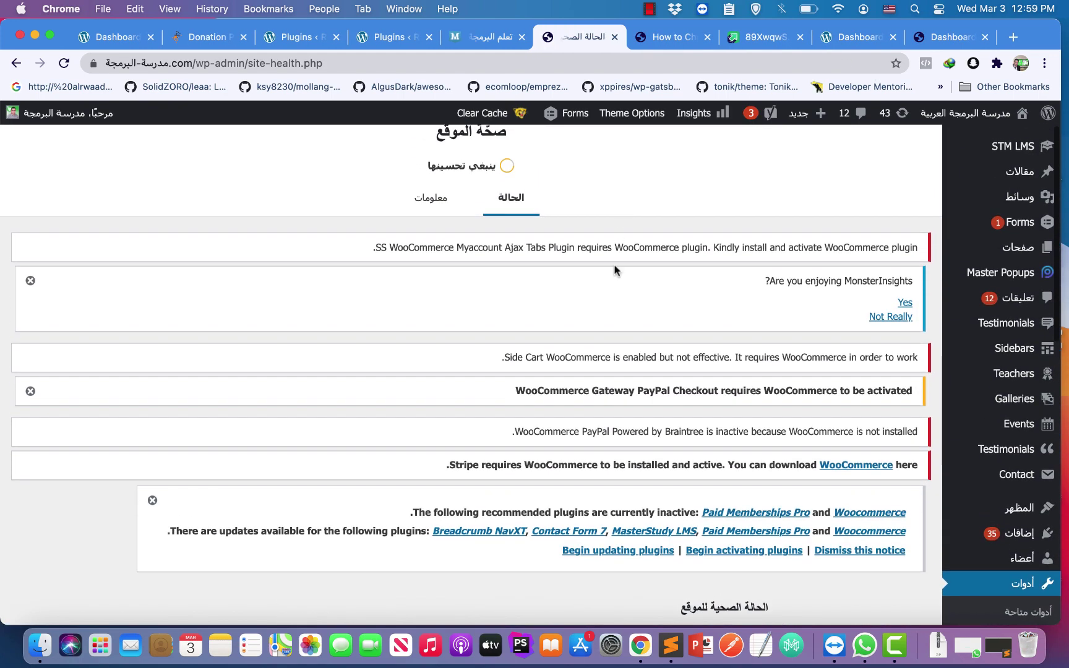
scroll(619, 195, "down", 5)
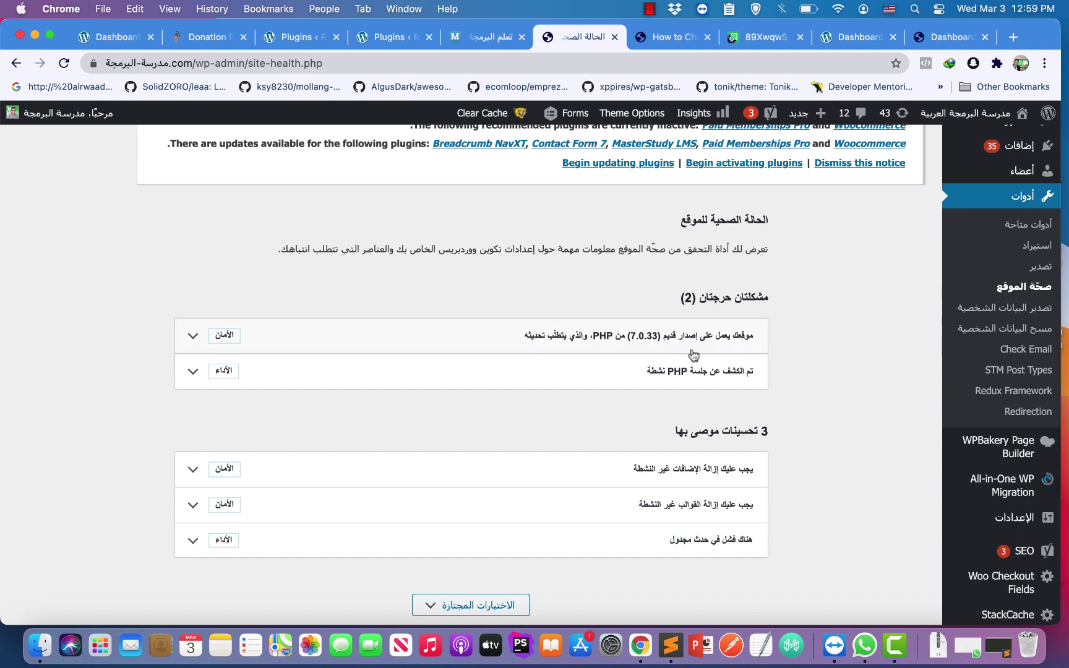
left_click(653, 339)
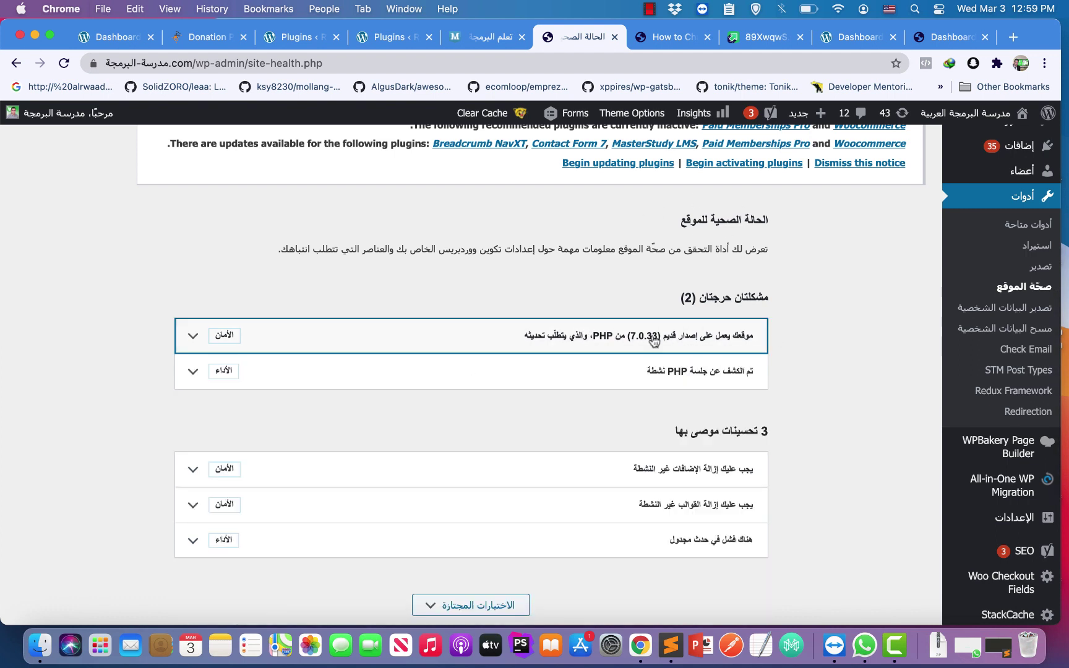
- Bring up the hosting control panel screenshot and view the Change PHP Version tool under Web Tools
left_click(945, 37)
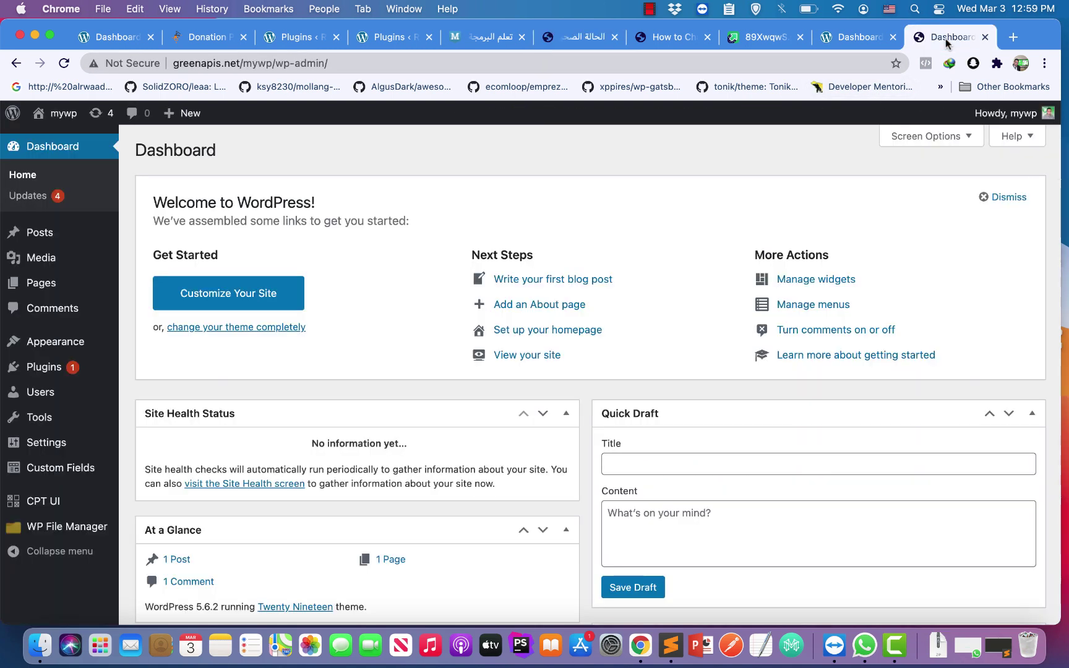
left_click(865, 37)
left_click(759, 38)
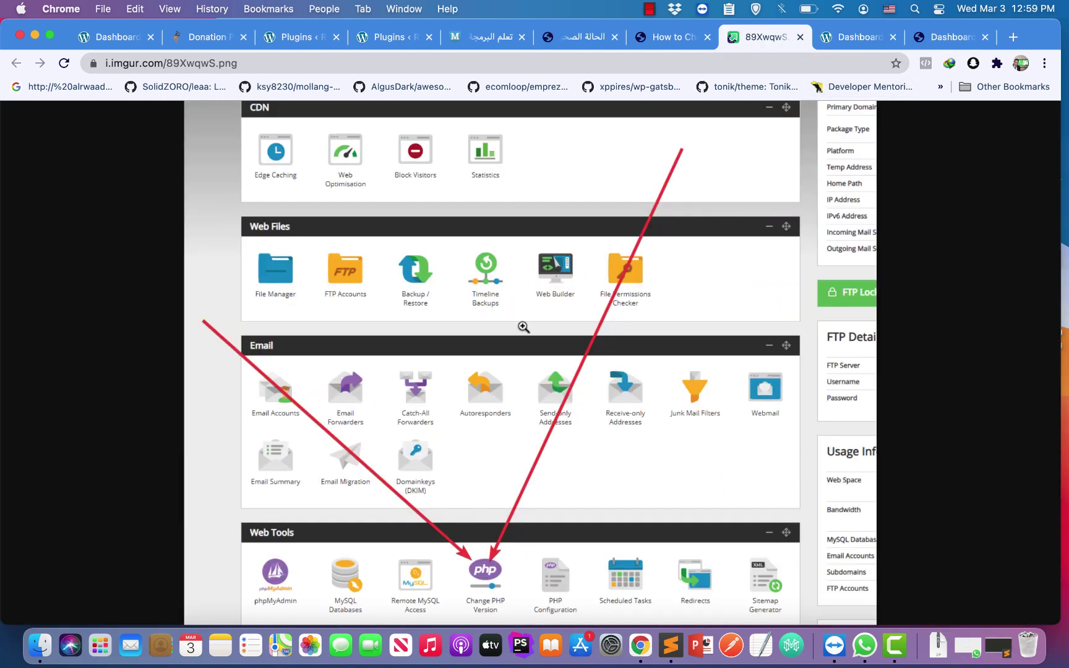
scroll(511, 346, "down", 1)
- Read the "How to Change Your PHP Version in WHM" article, from its written instructions to the MultiPHP Manager domain and version selection
left_click(670, 42)
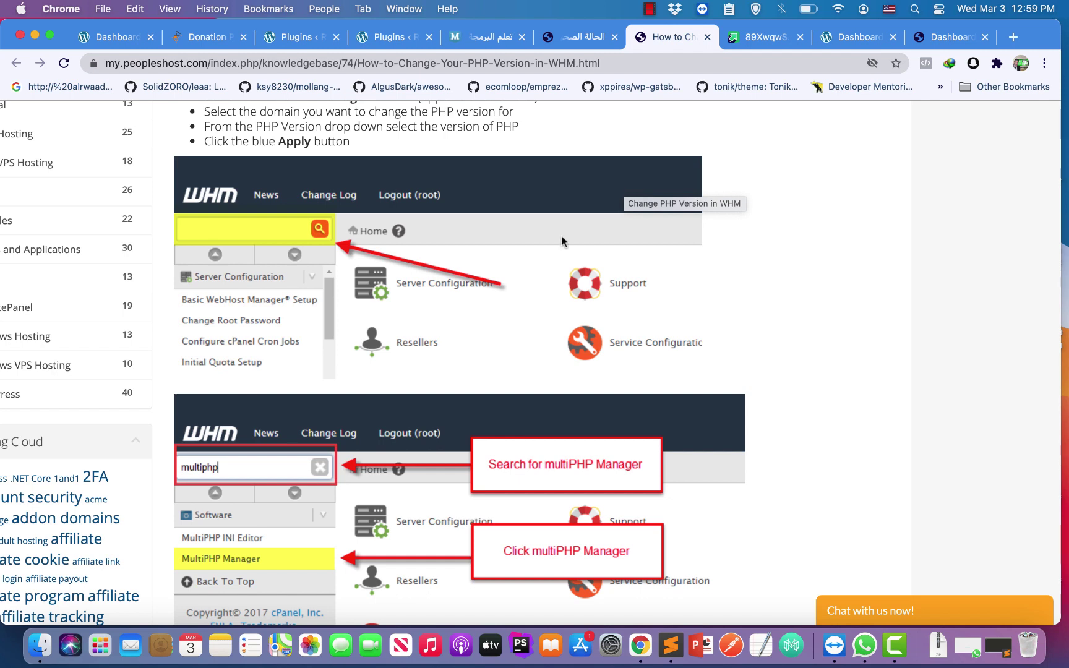
scroll(562, 238, "up", 4)
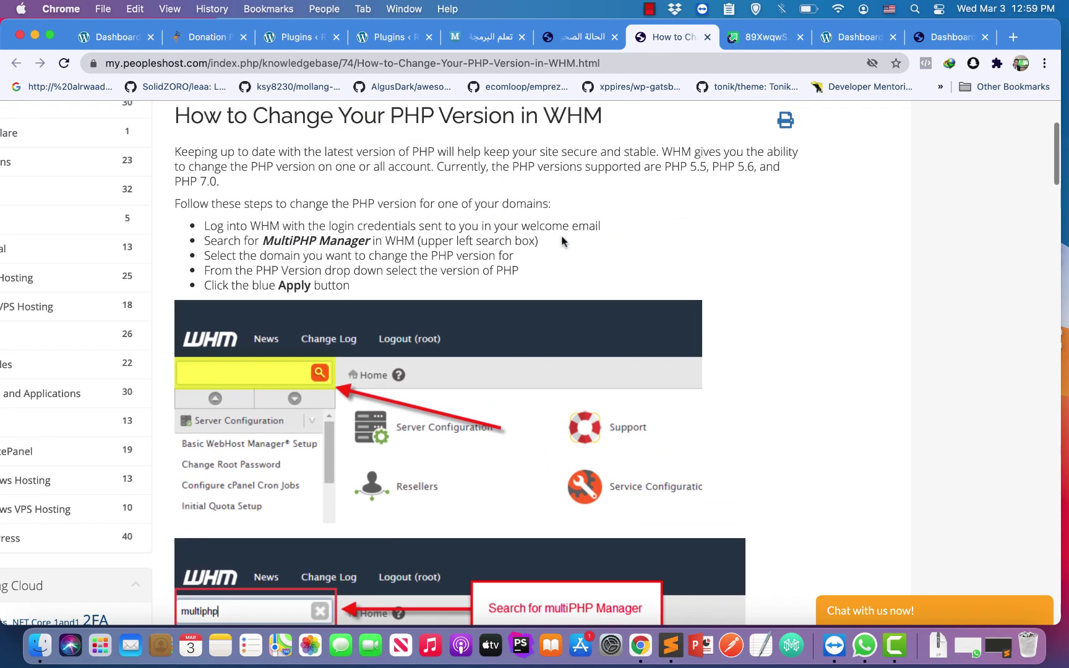
scroll(561, 234, "up", 1)
scroll(561, 235, "down", 12)
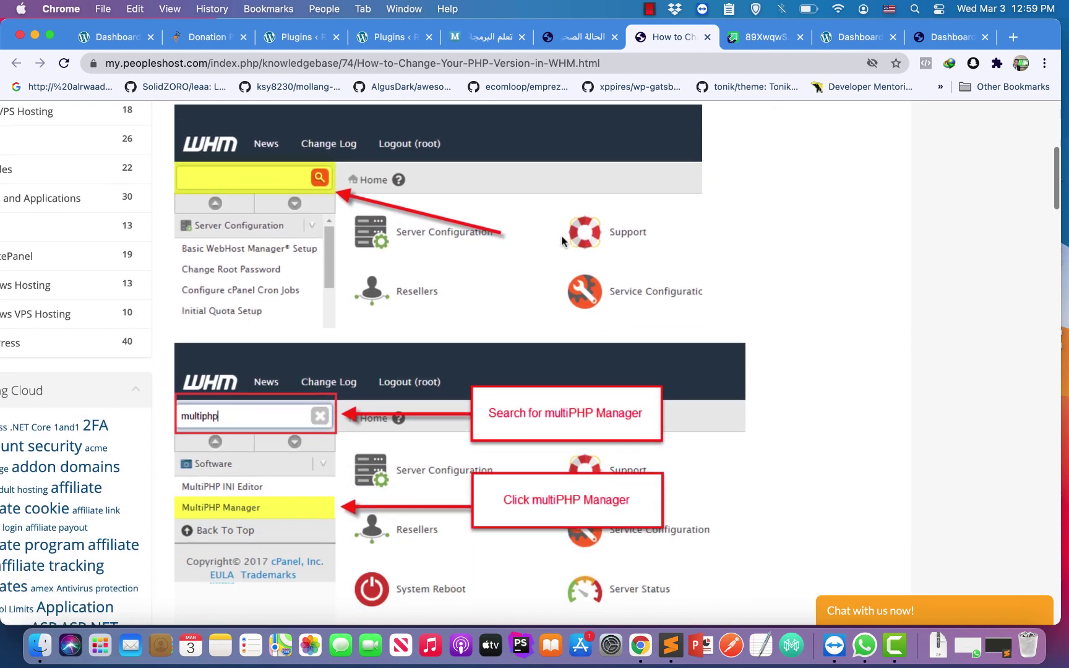
scroll(562, 241, "down", 3)
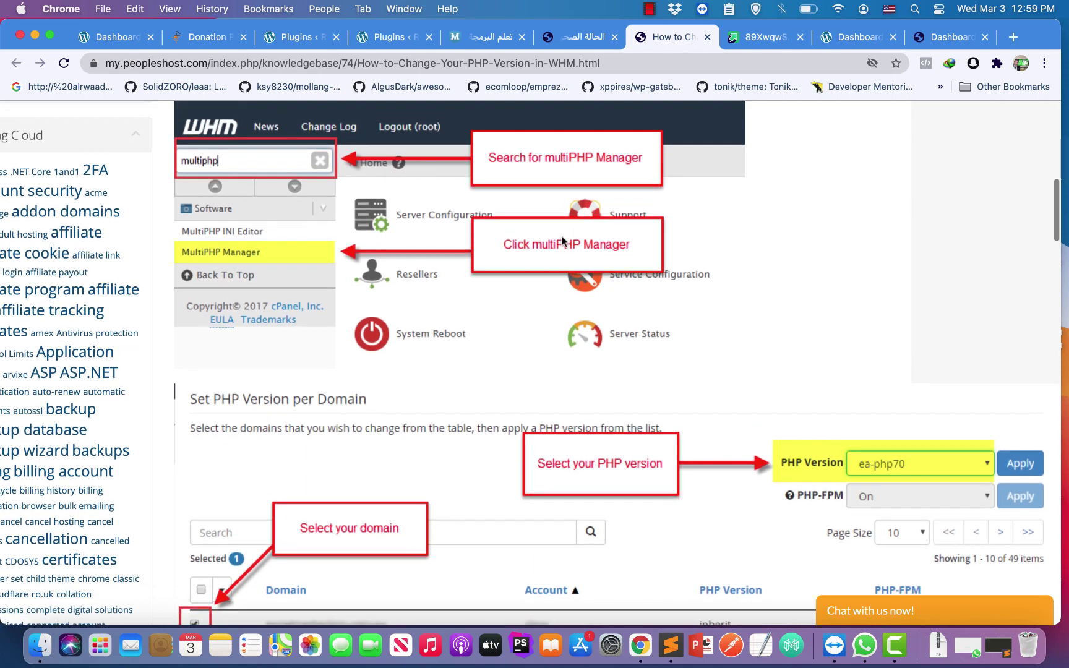
scroll(562, 241, "down", 2)
scroll(562, 240, "down", 5)
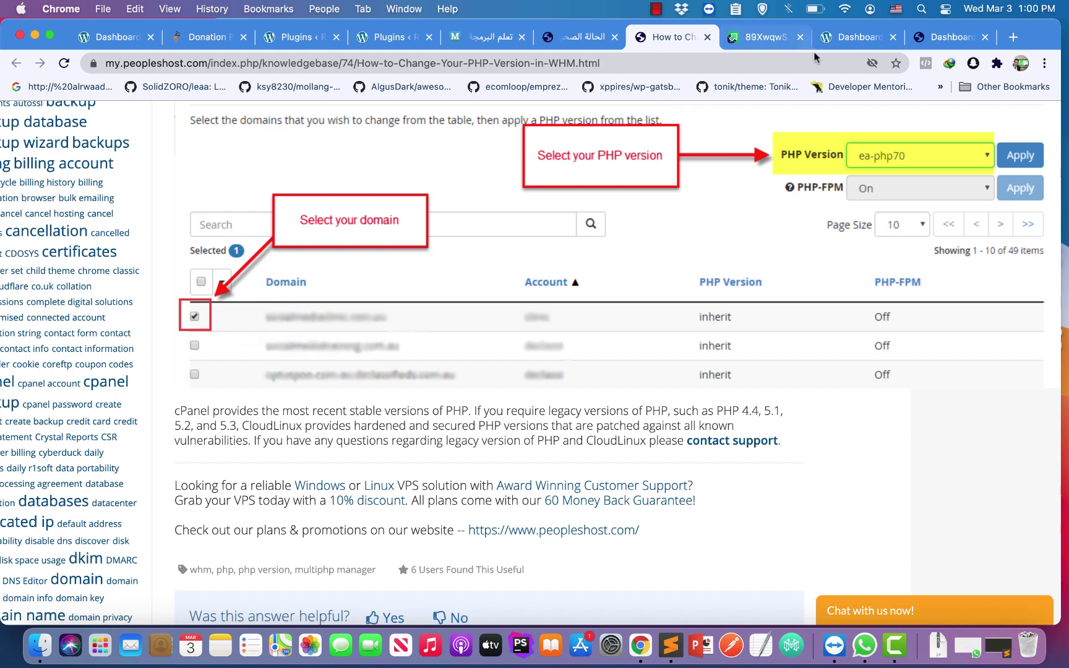
- Compare the Site Health Status widgets on the Greenbackend Apis and mywp dashboards and check the mywp site's address
left_click(765, 38)
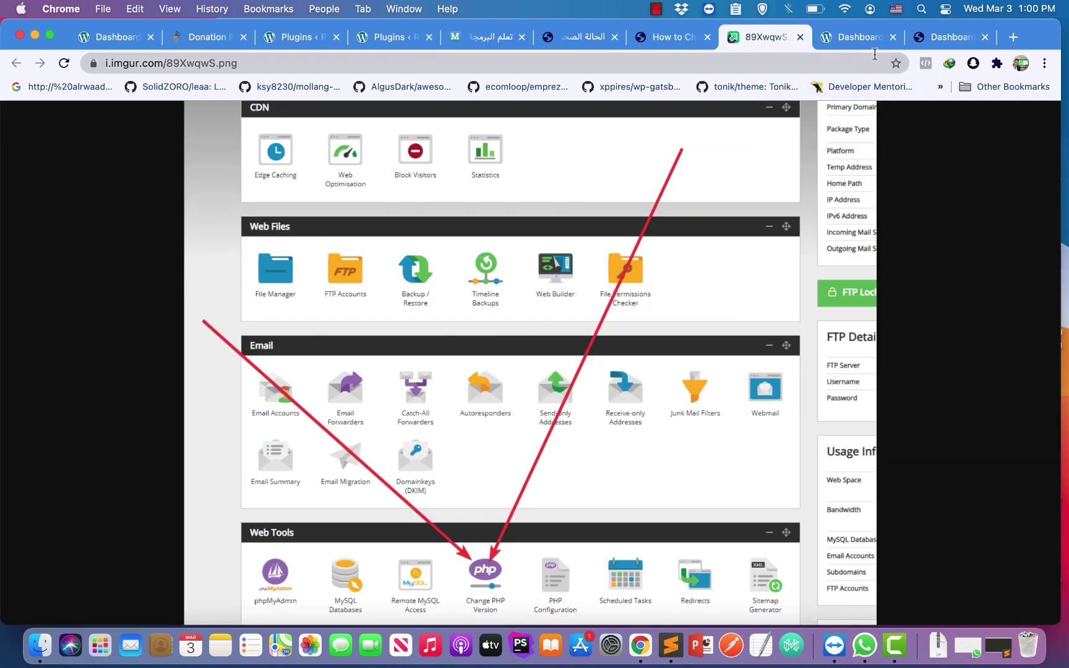
left_click(835, 46)
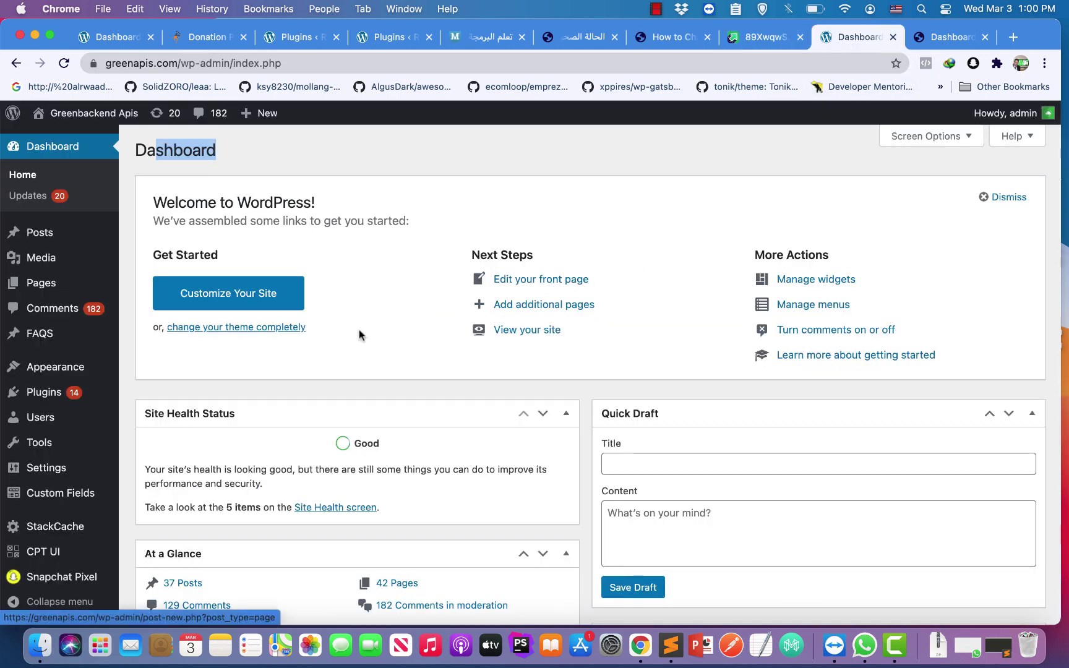
left_click(398, 382)
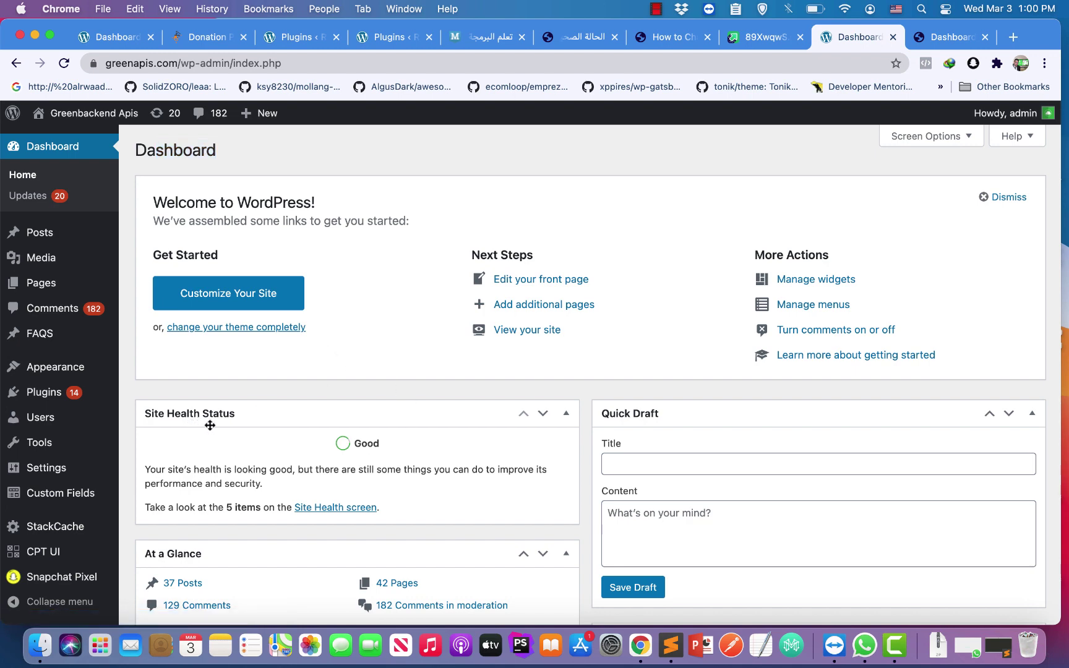
key("ctrl+Tab")
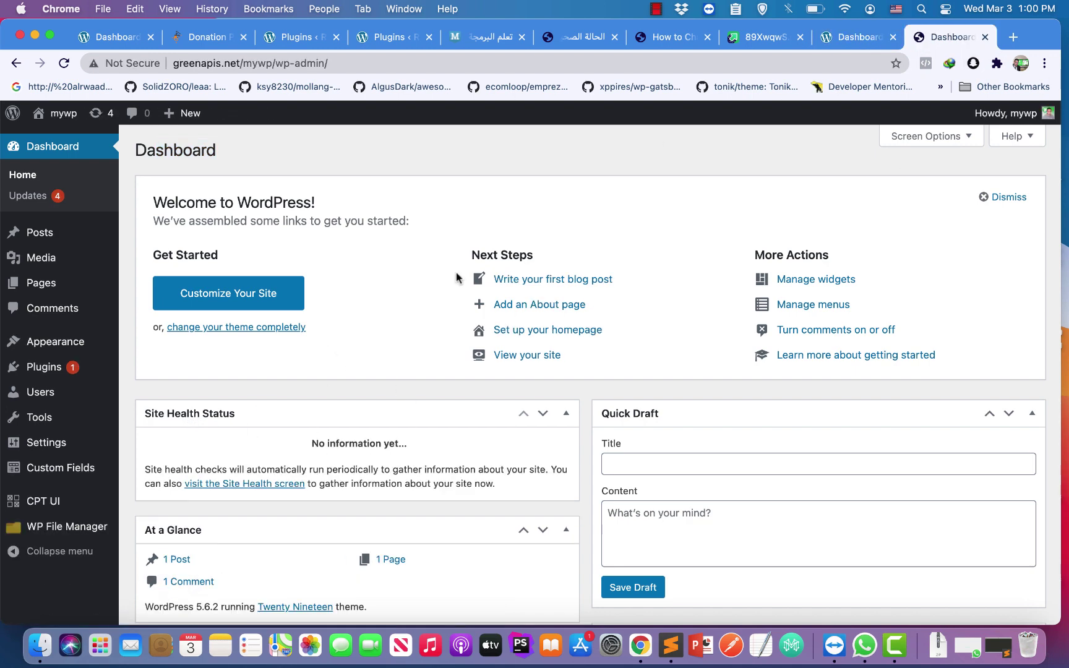
scroll(410, 317, "down", 1)
scroll(409, 318, "down", 3)
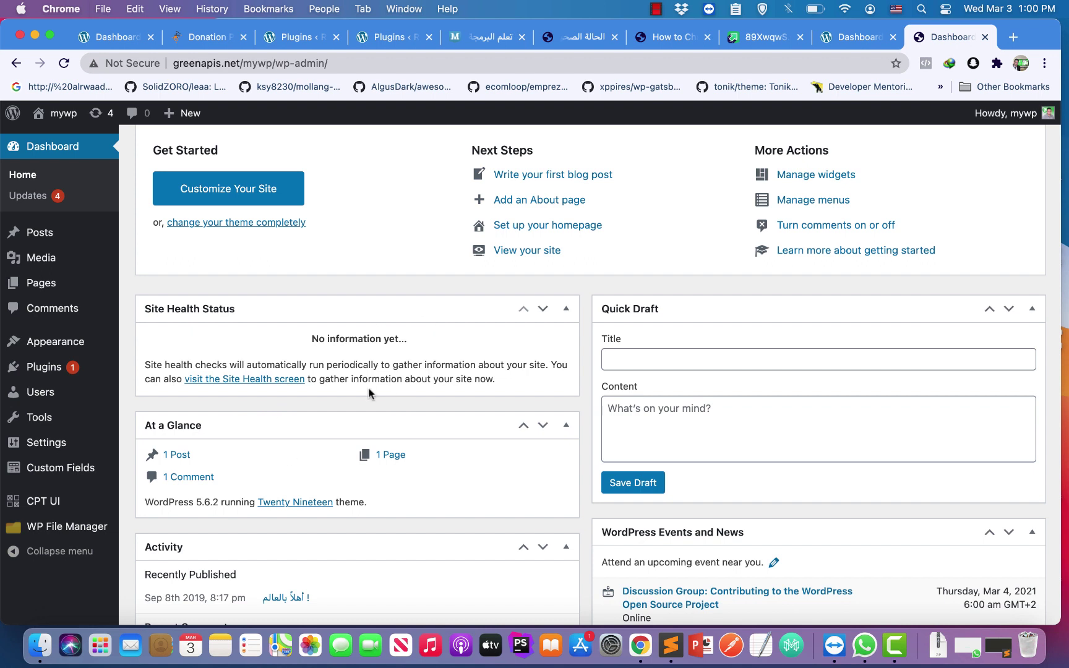
left_click(238, 64)
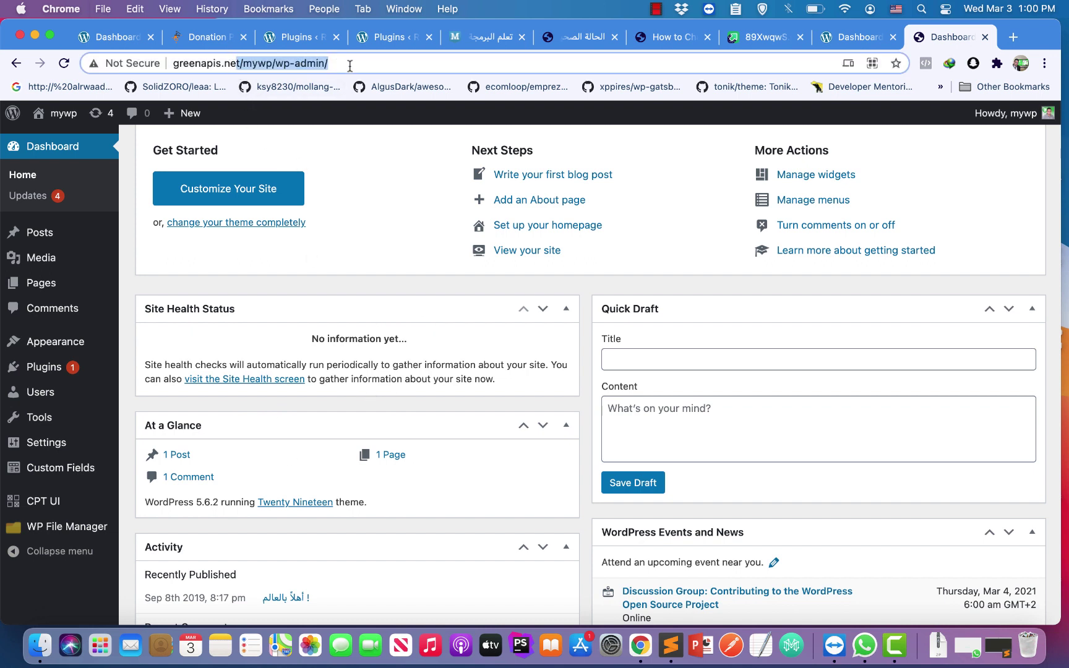
left_click(300, 294)
- Open wp-config.php from the mywp root folder in WP File Manager's code editor
mouse_move(68, 531)
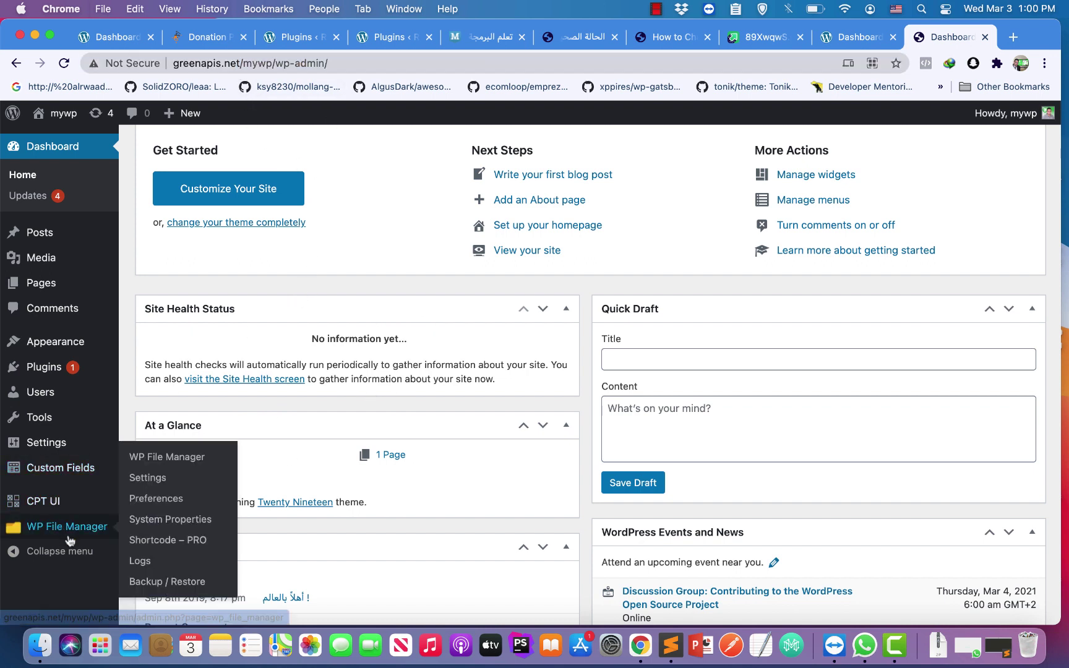
left_click(164, 461)
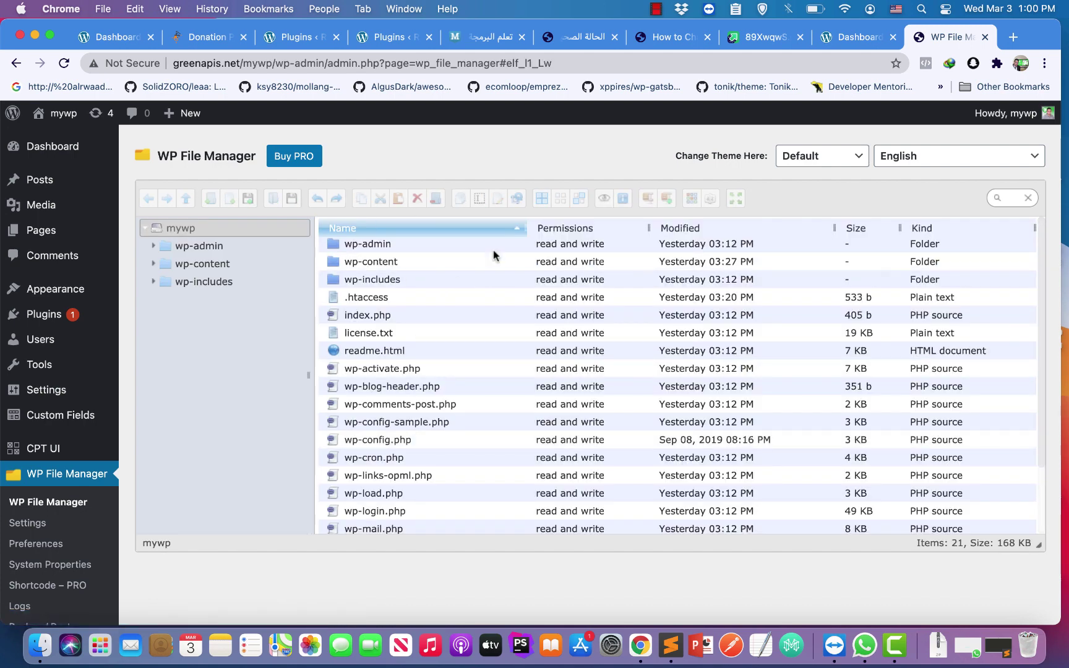
scroll(427, 433, "down", 2)
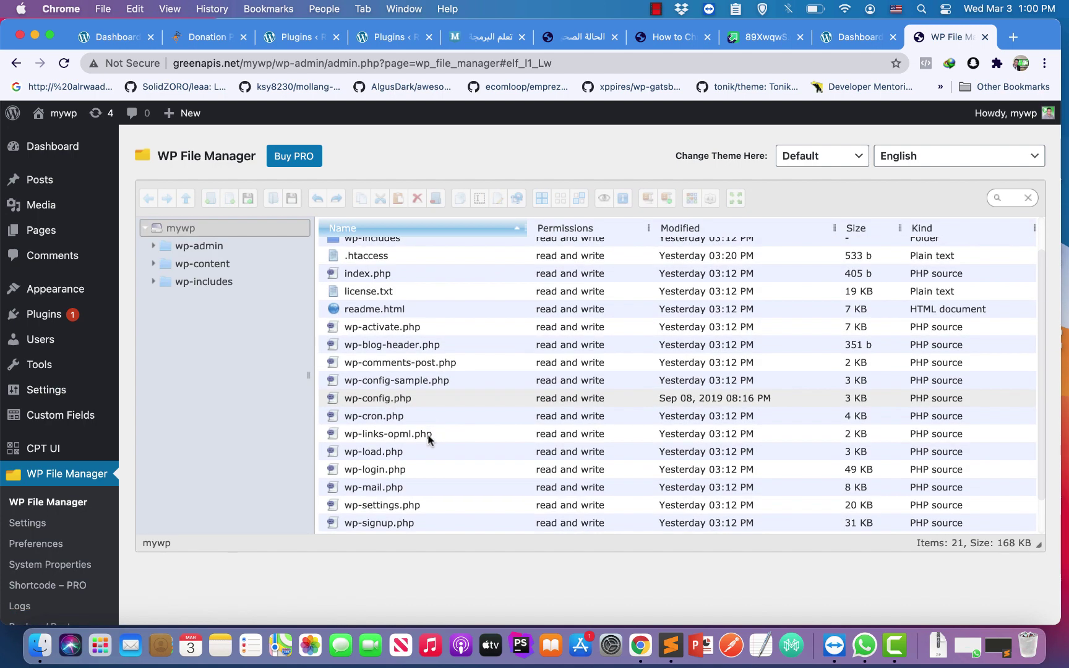
right_click(370, 401)
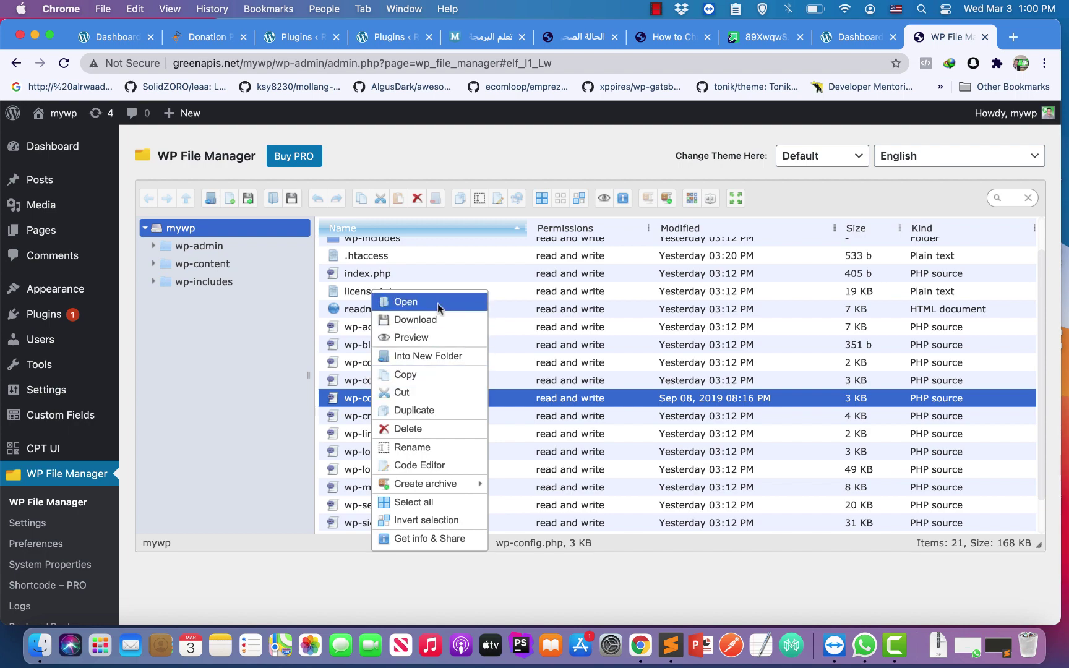
left_click(426, 465)
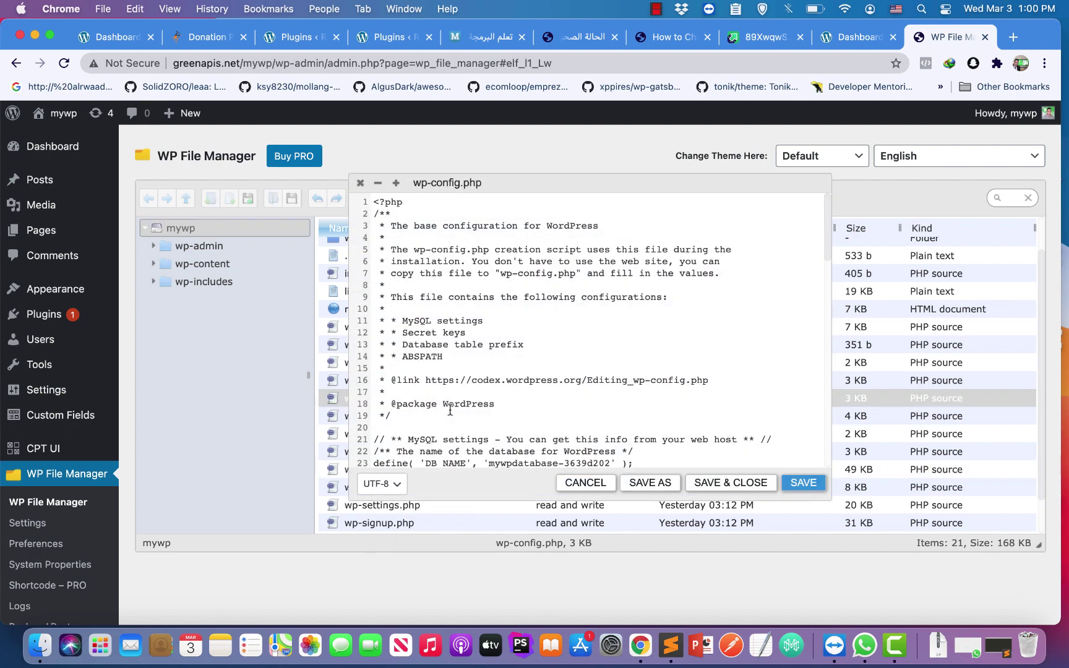
- Set WP_DEBUG to true in wp-config.php, saving and closing the file
scroll(585, 369, "down", 20)
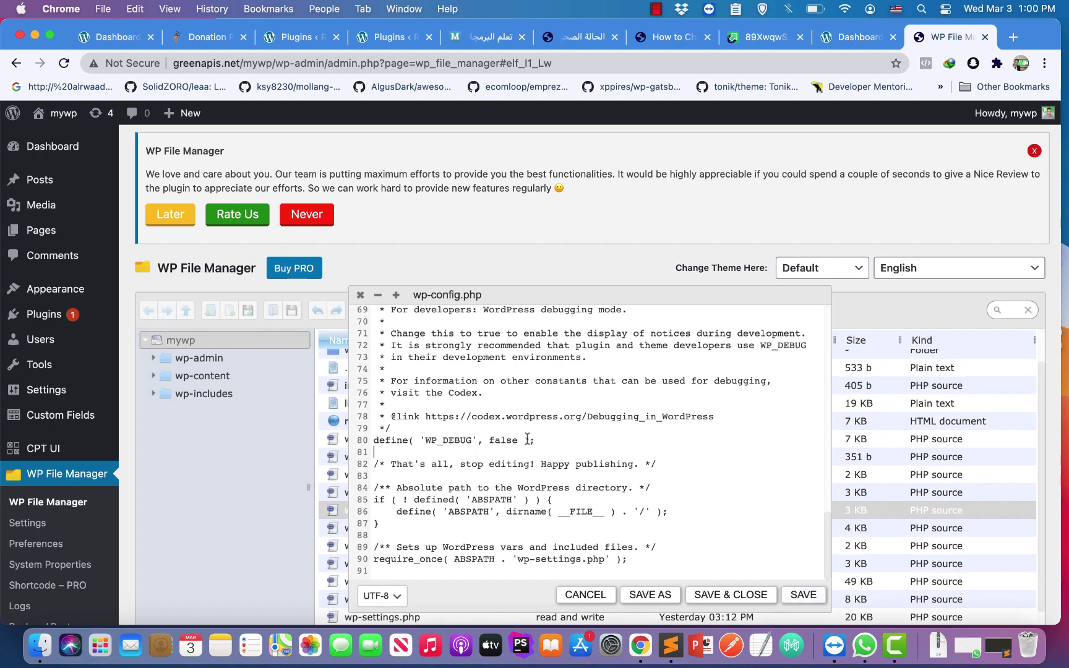
double_click(496, 441)
type("tru")
left_click(739, 595)
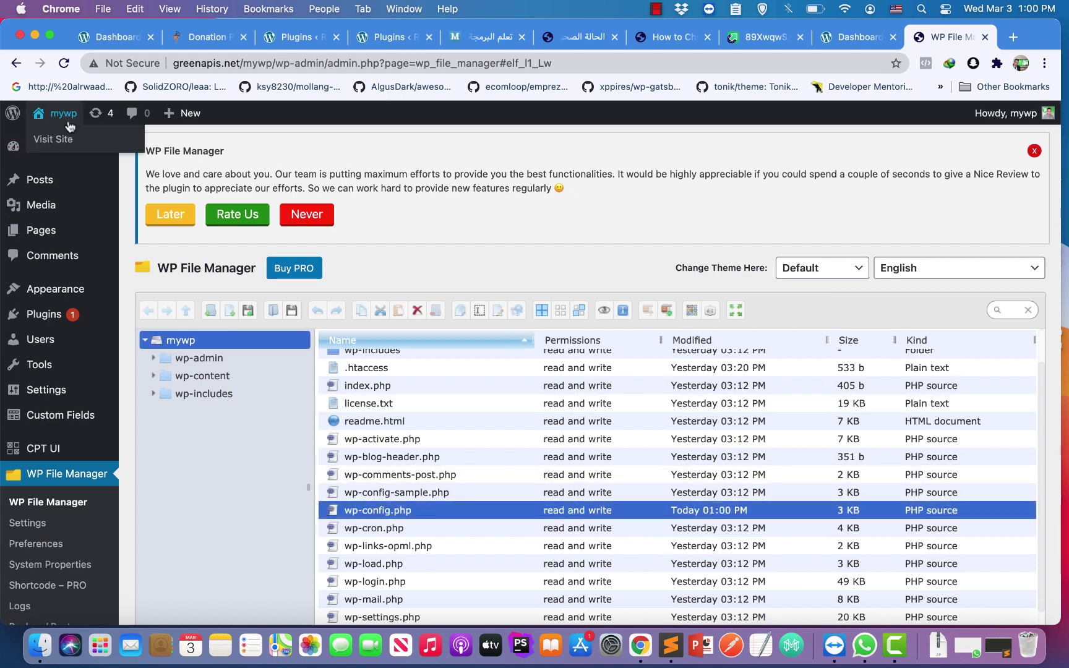
- Open the mywp site's front end in a new tab and look over the whole home page
left_click(45, 139, "super")
left_click(953, 37)
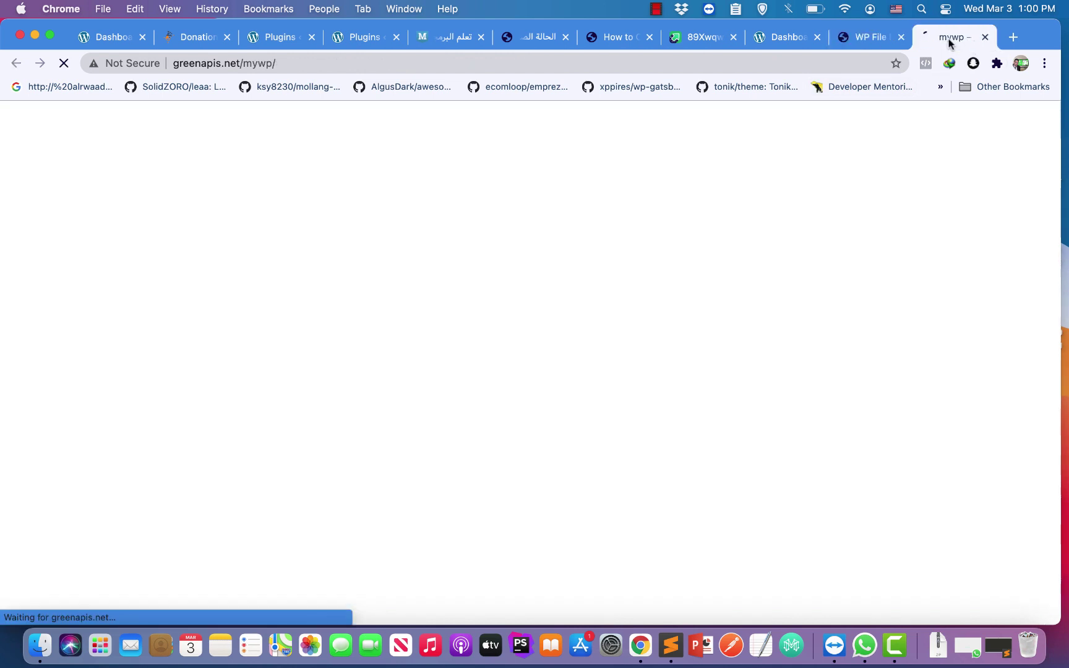
scroll(317, 365, "down", 10)
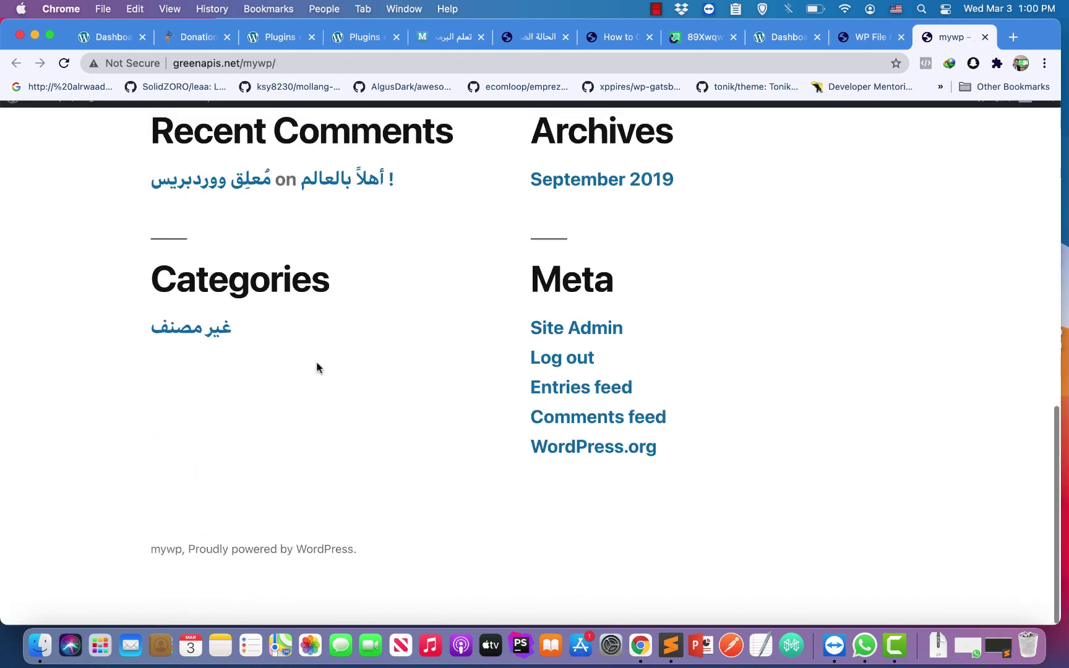
scroll(316, 365, "up", 10)
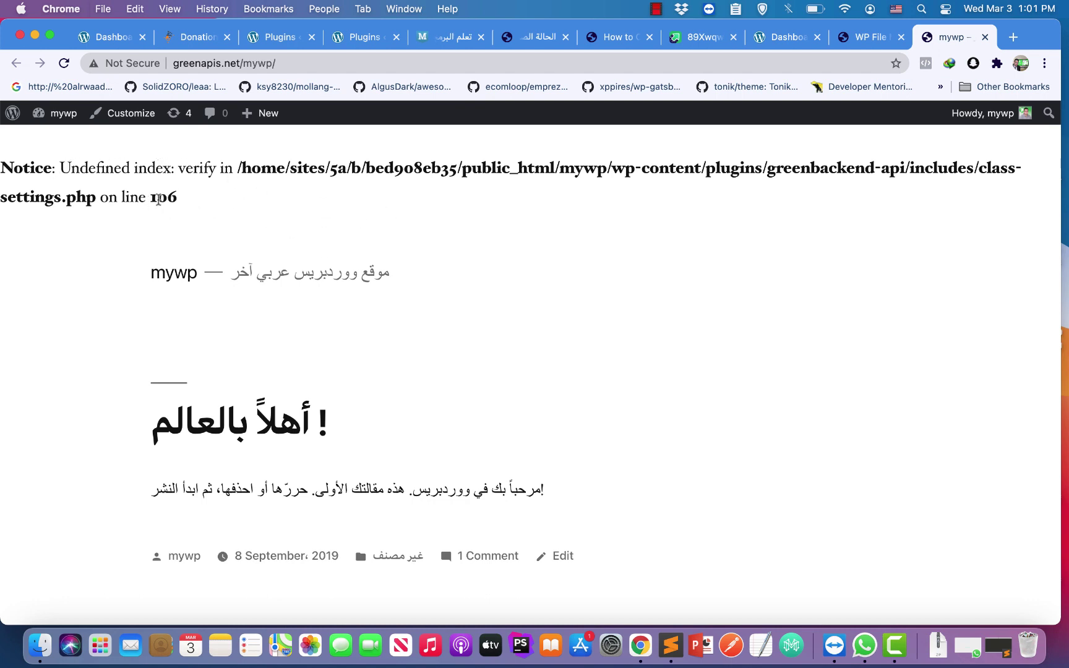
- Examine the PHP notice above the mywp site title for the plugin folder, file name and line number it points to
double_click(158, 198)
double_click(724, 171)
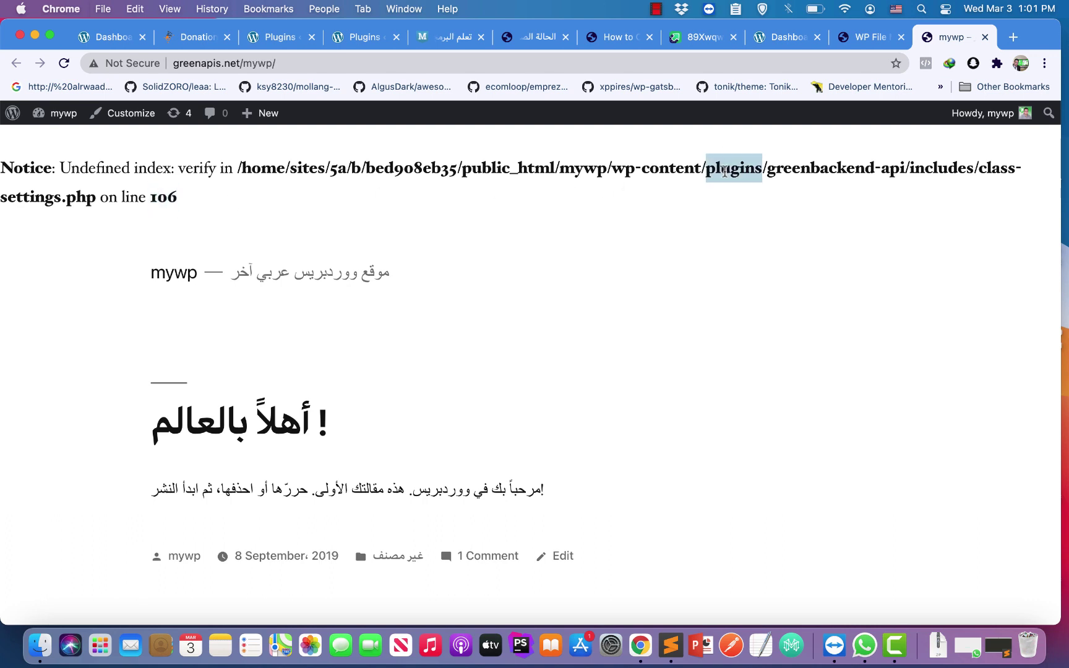
left_click_drag(628, 172, 907, 166)
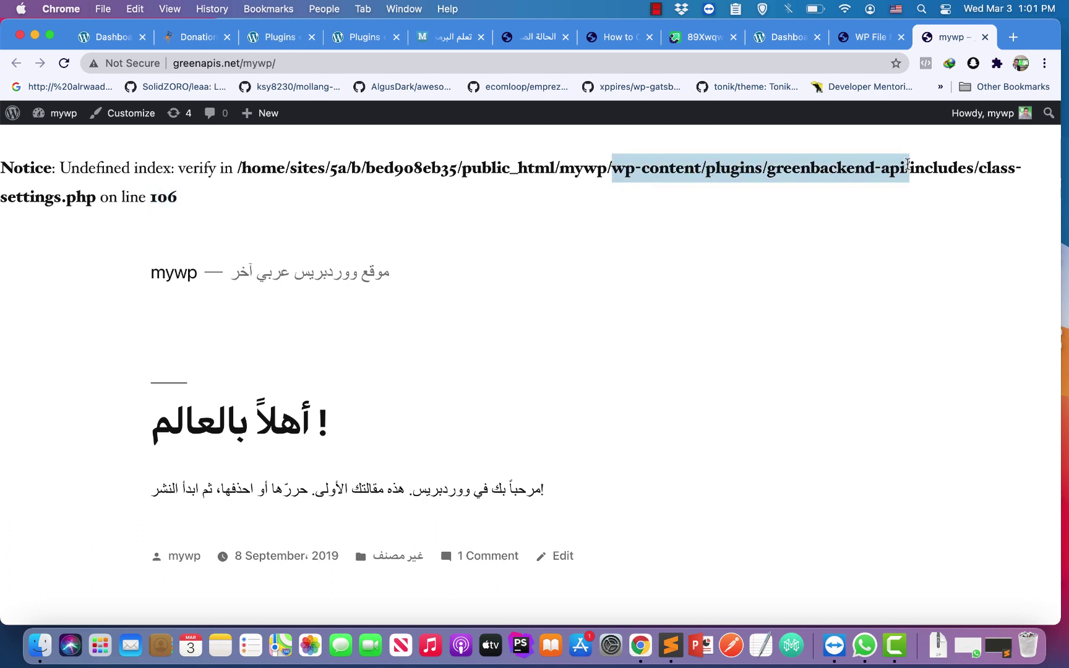
double_click(947, 168)
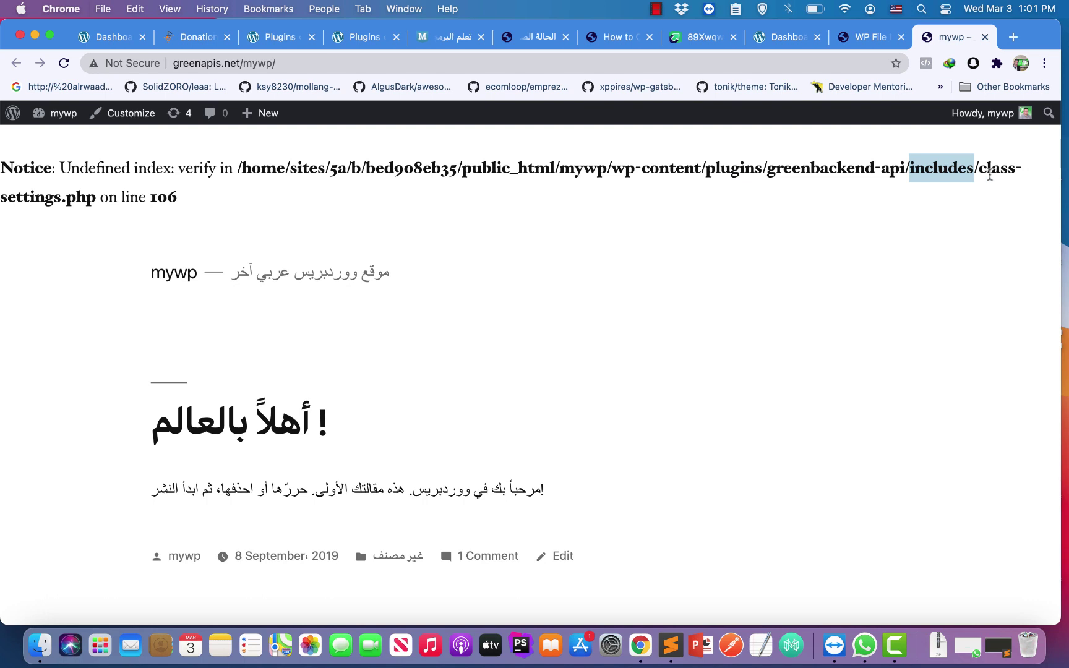
left_click(989, 174)
left_click_drag(989, 170, 571, 191)
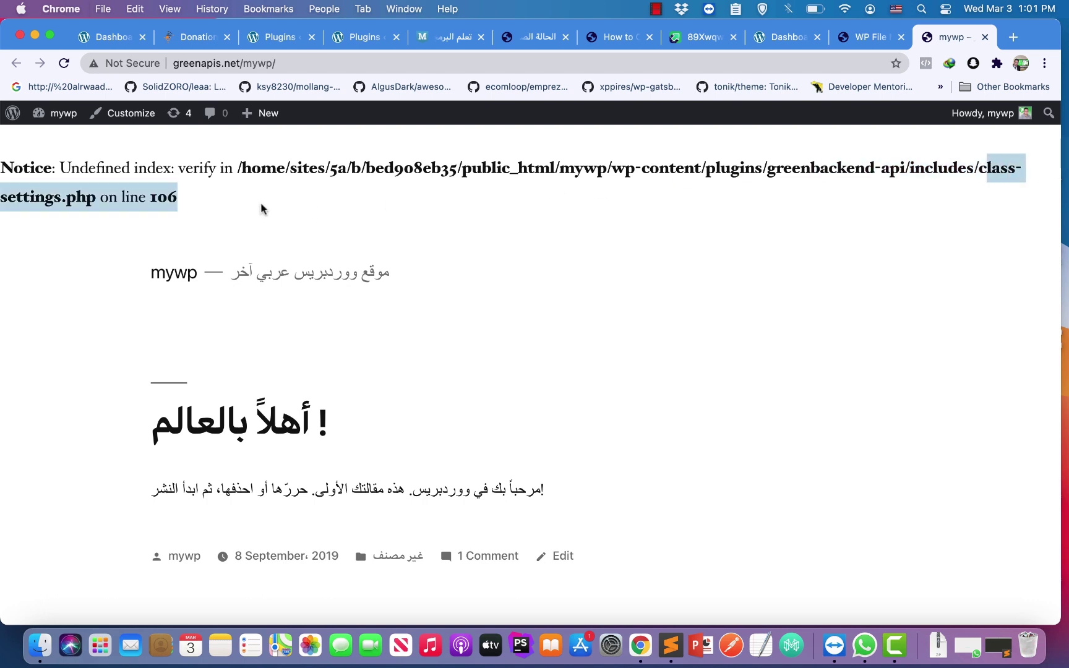
double_click(153, 202)
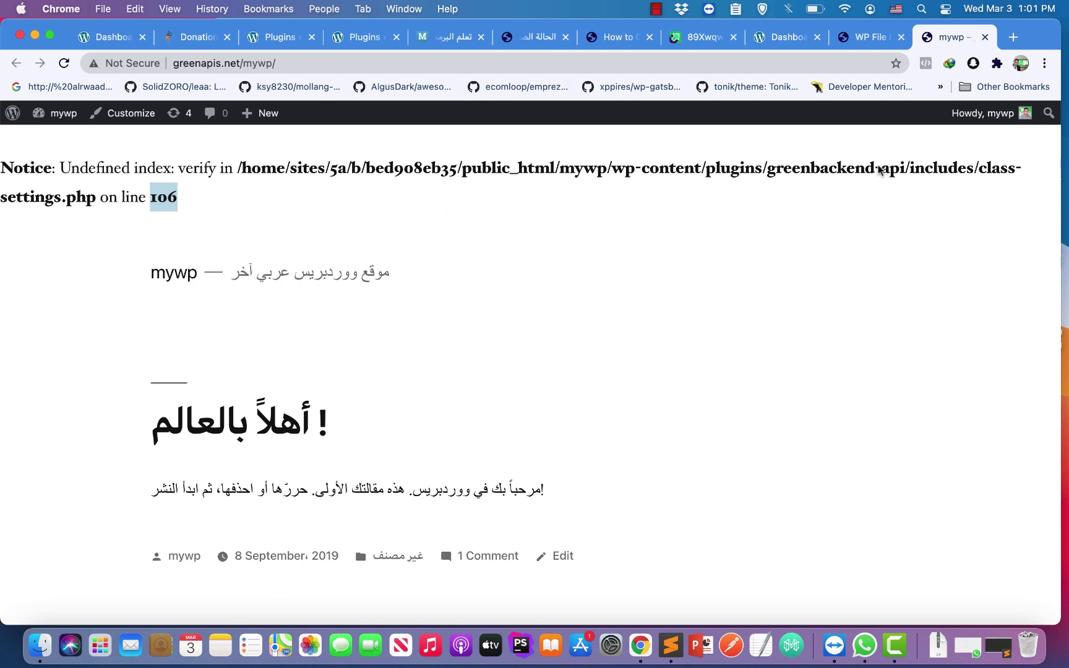
double_click(723, 172)
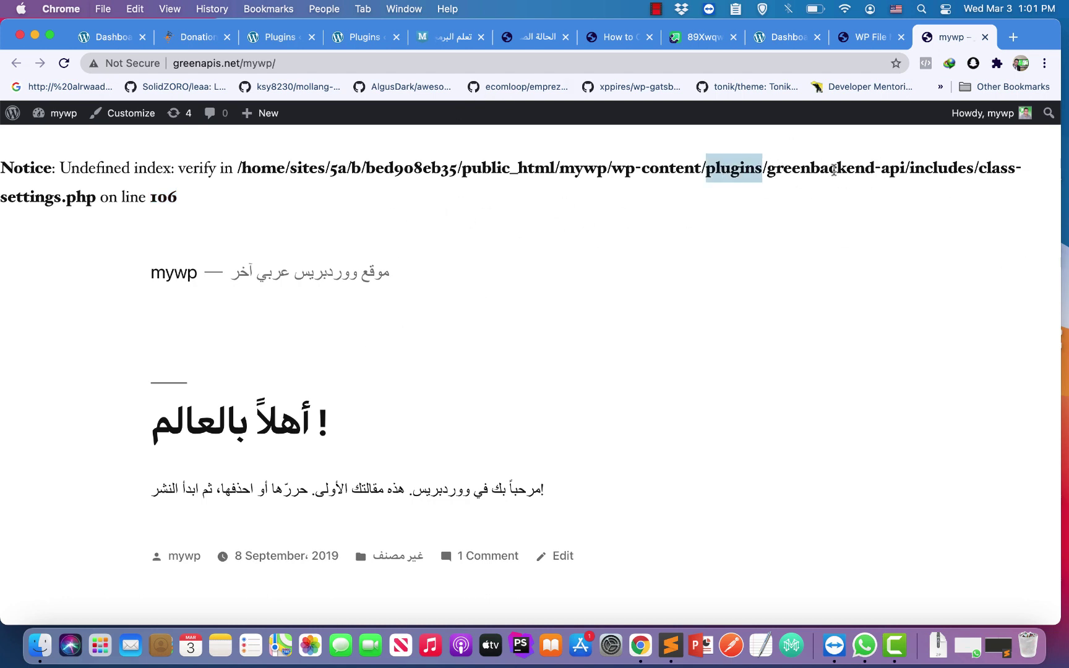
left_click_drag(783, 168, 910, 167)
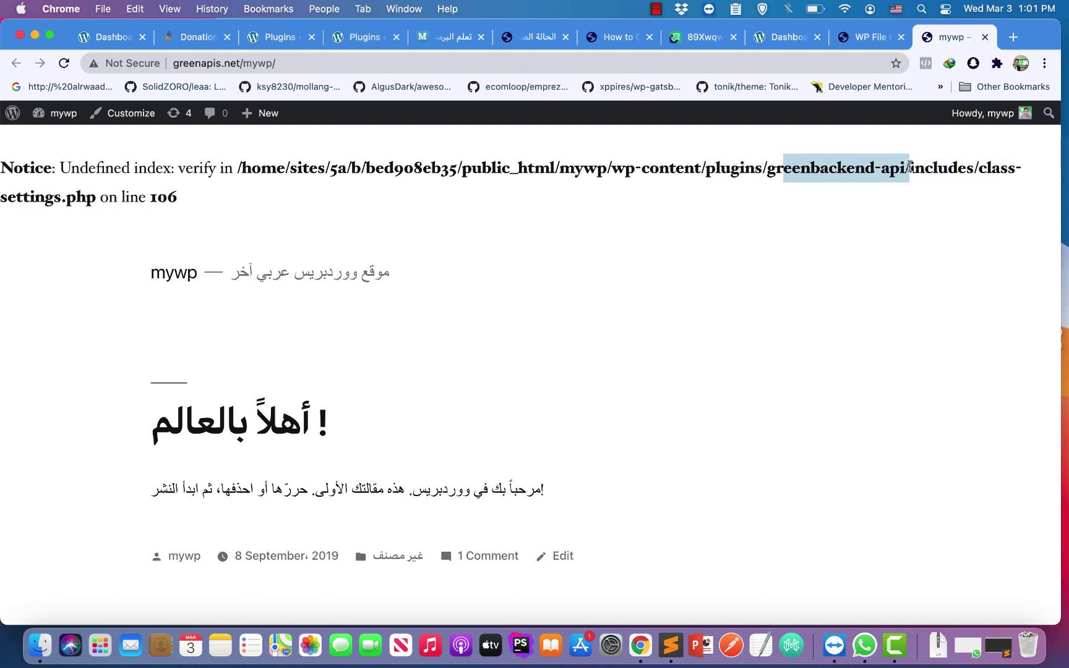
- Open the plugin file editor in the mywp site's admin area
double_click(941, 167)
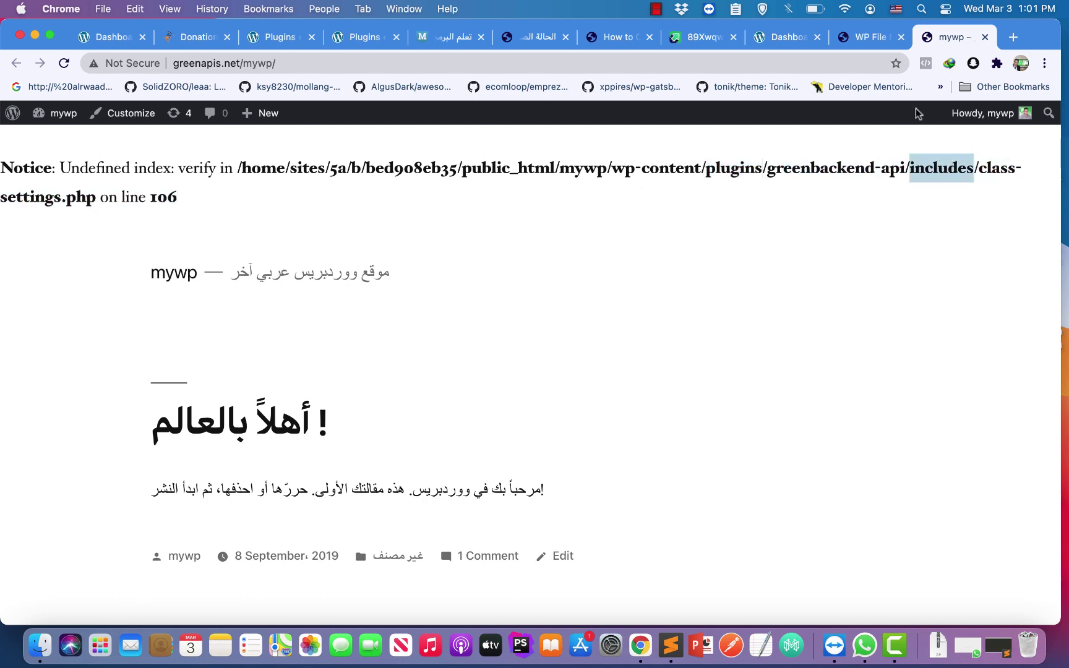
left_click(789, 39)
mouse_move(98, 368)
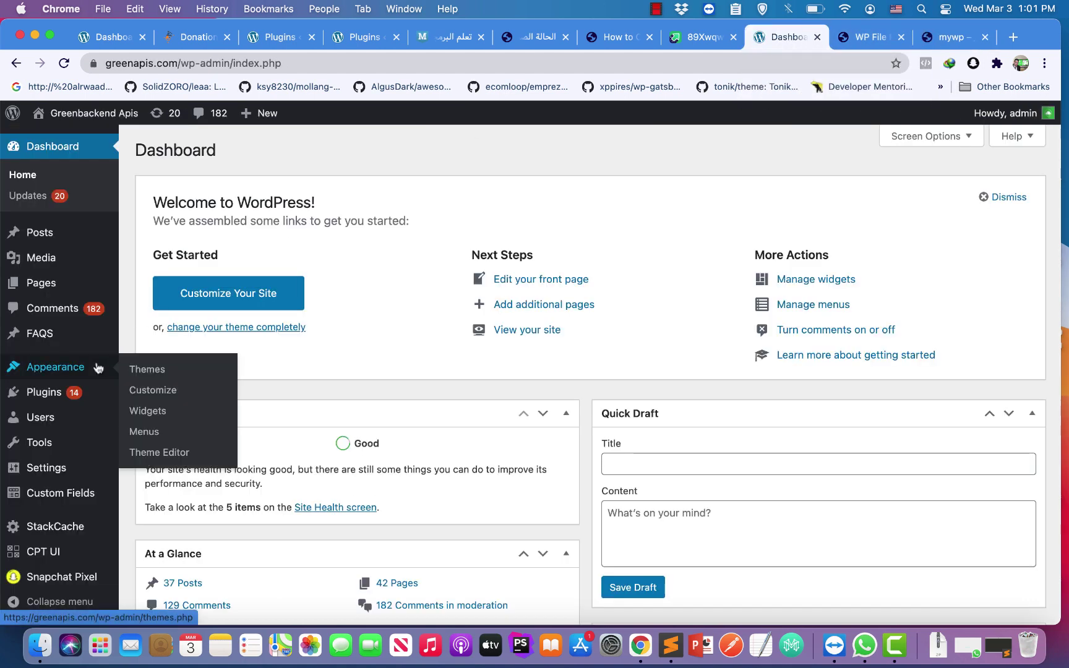
key("ctrl+Tab")
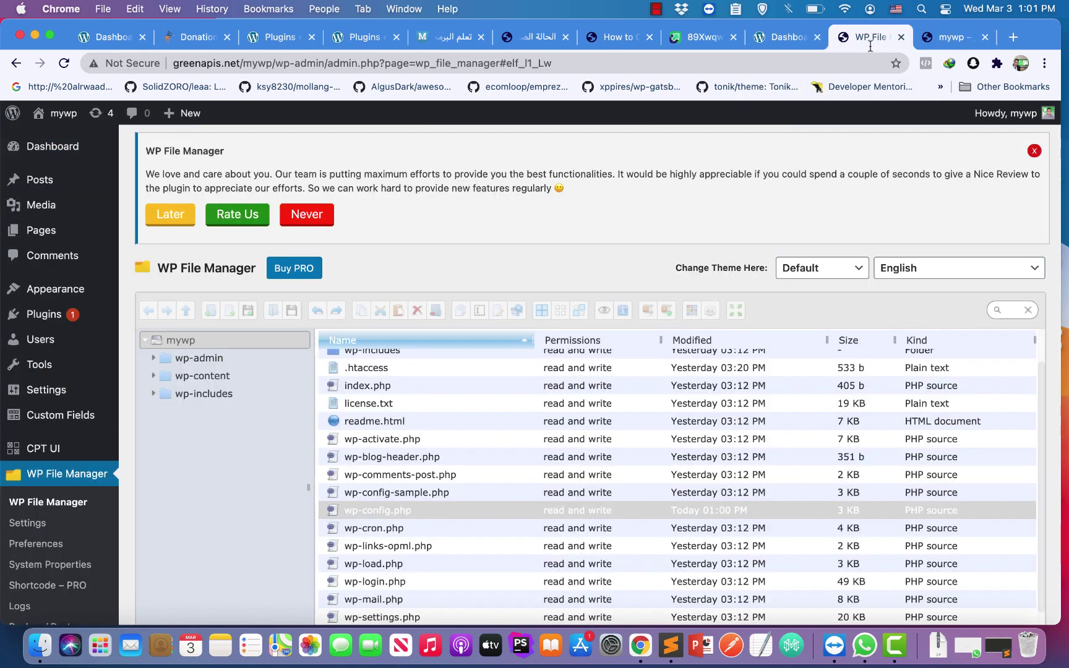
scroll(182, 439, "down", 3)
mouse_move(62, 226)
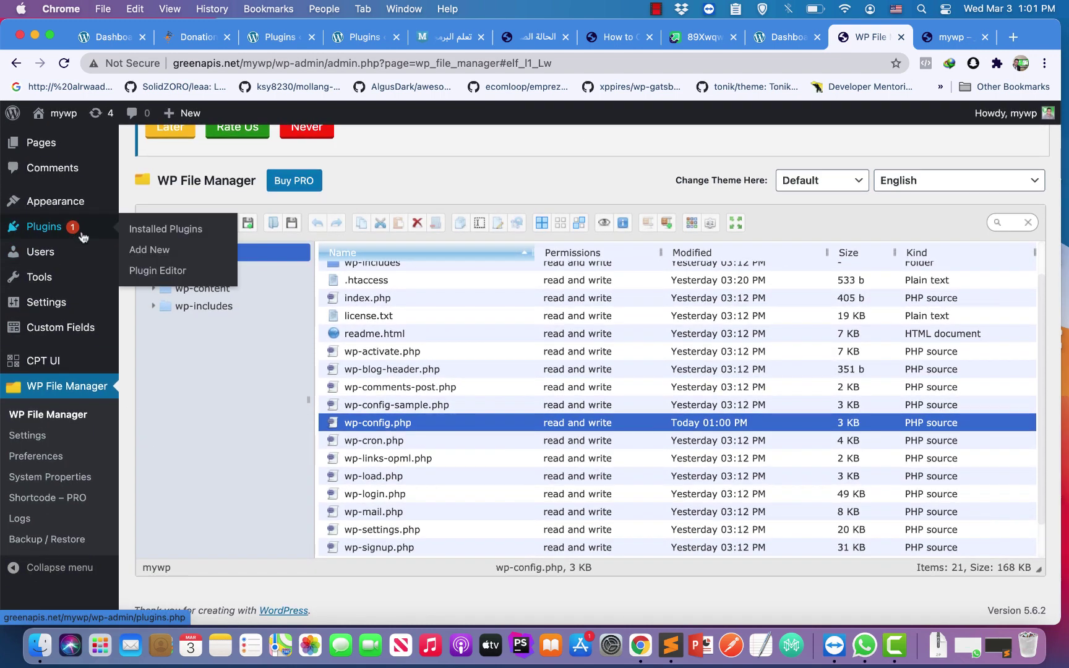
left_click(216, 272)
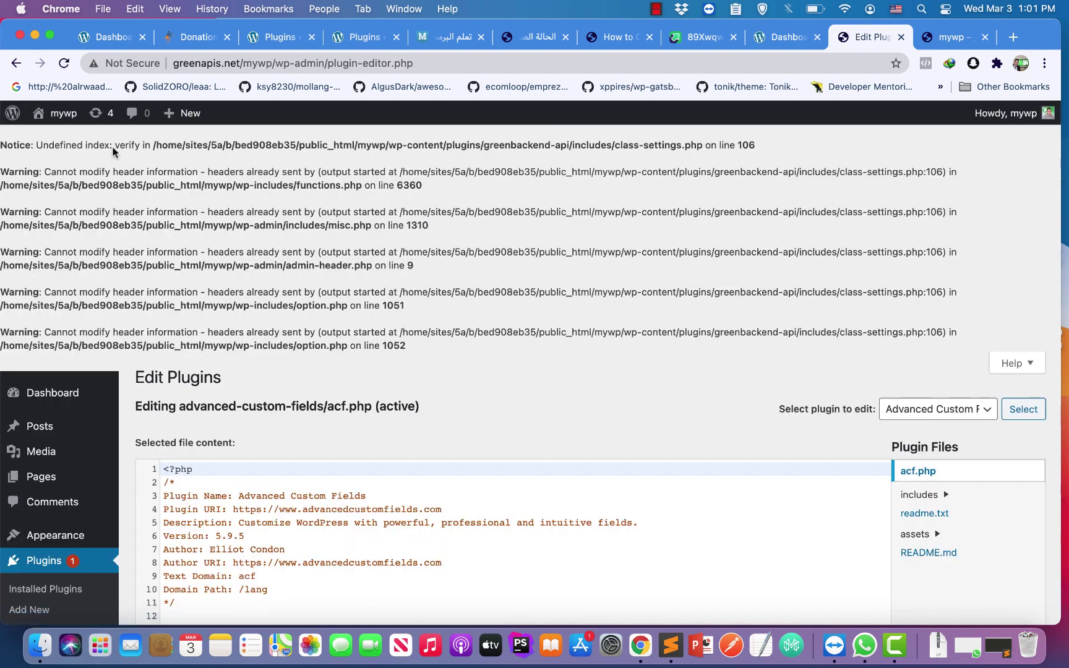
- Load the Greenbackend Mobile API plugin for editing and open class-settings.php from its includes folder
left_click_drag(113, 148, 338, 307)
scroll(532, 291, "down", 7)
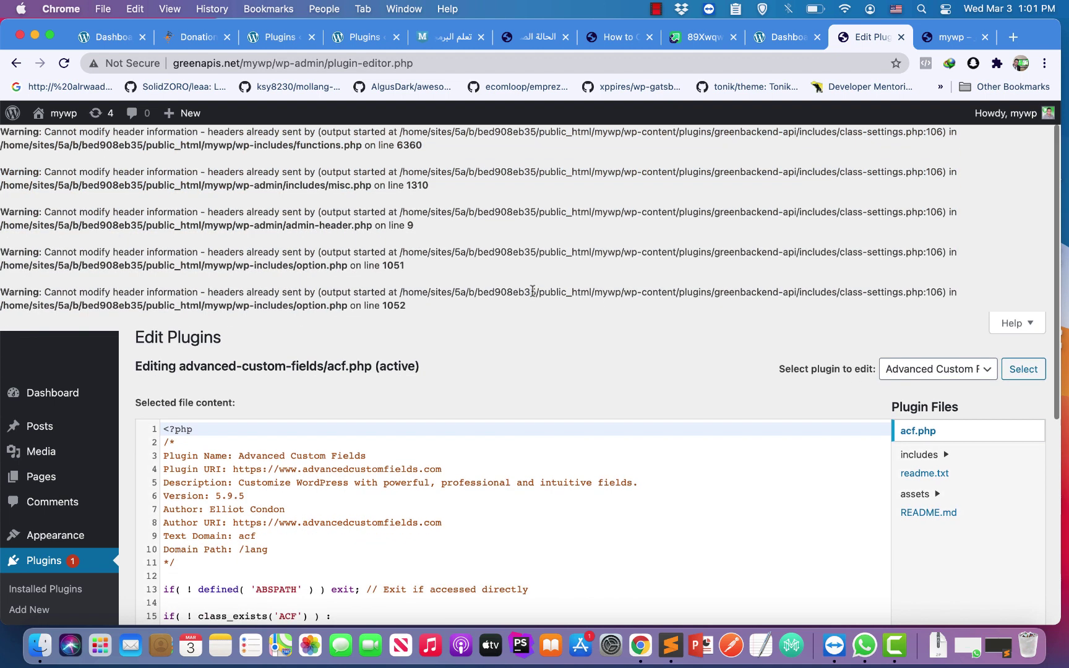
left_click(939, 191)
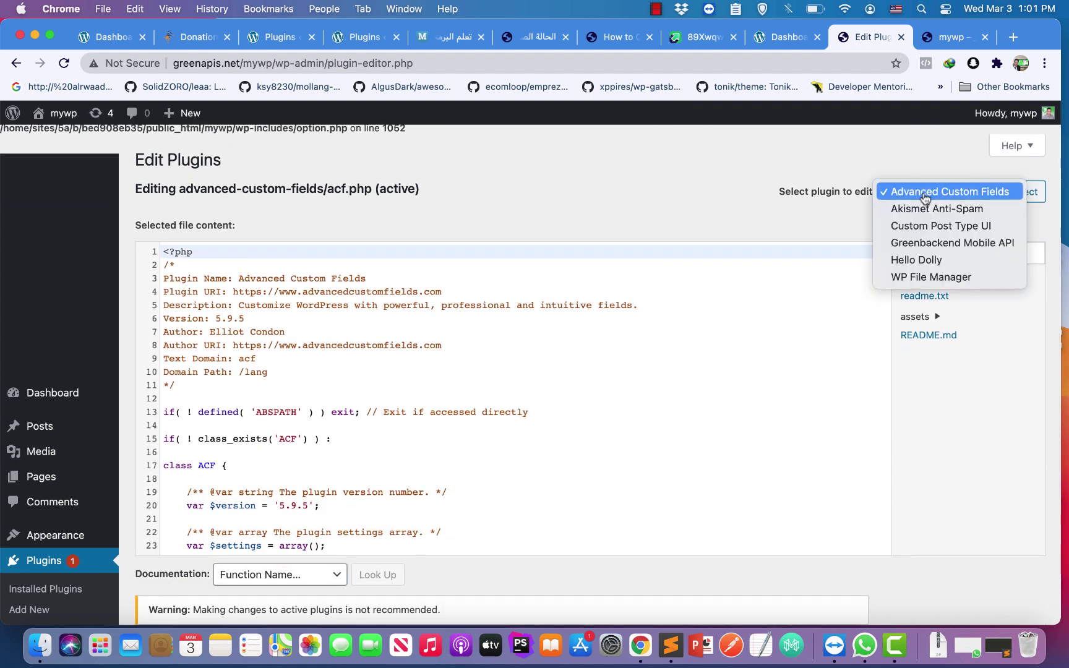
left_click(978, 243)
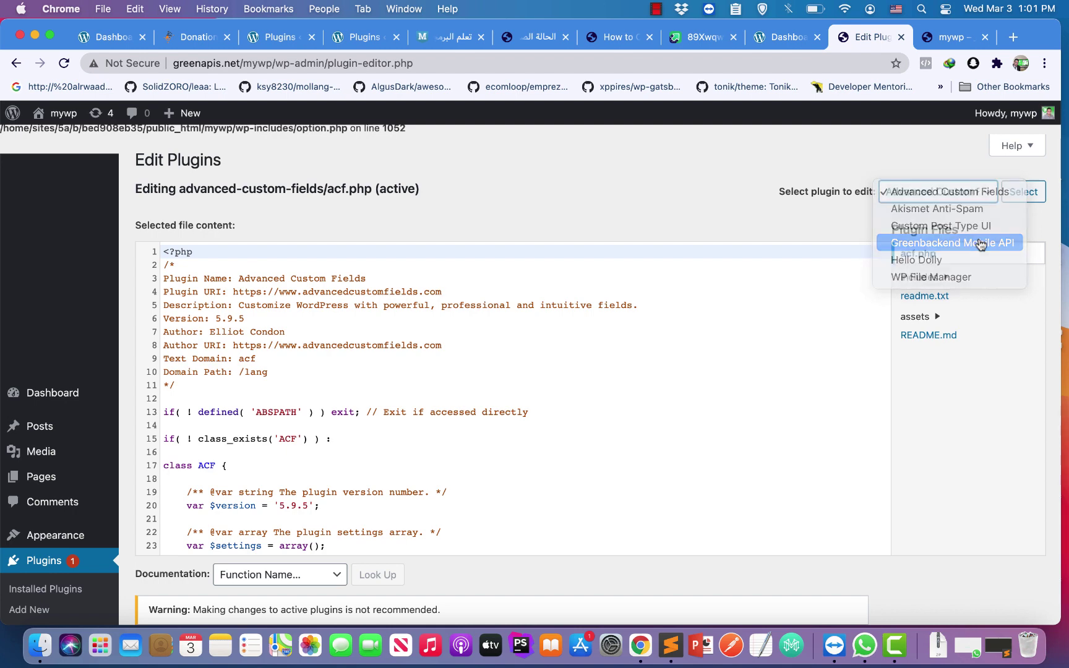
left_click(1027, 193)
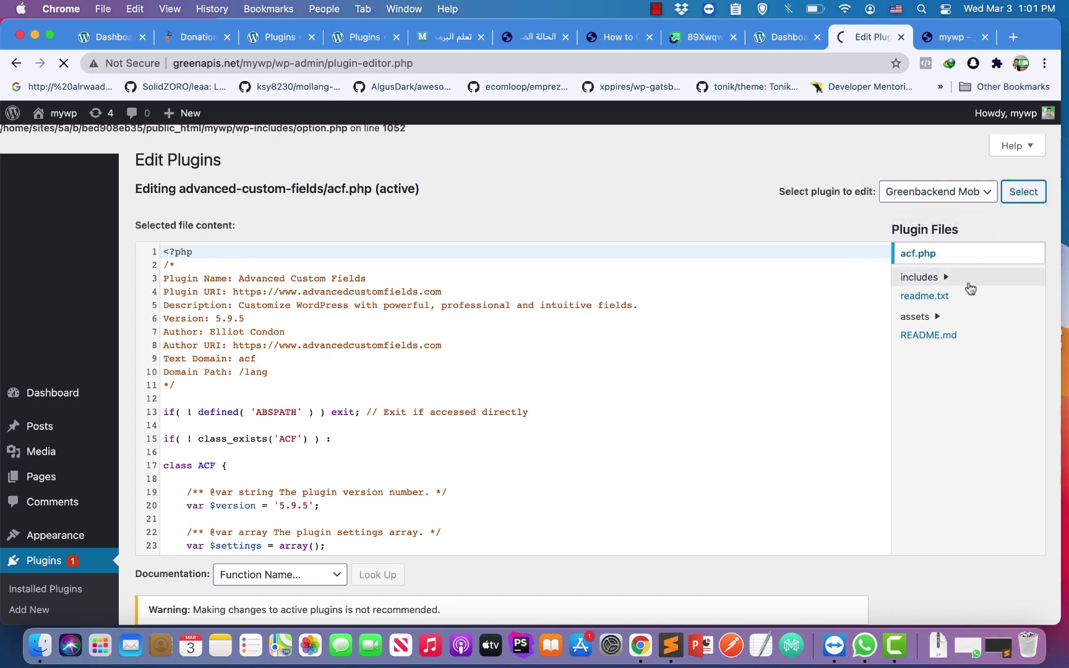
scroll(934, 317, "down", 5)
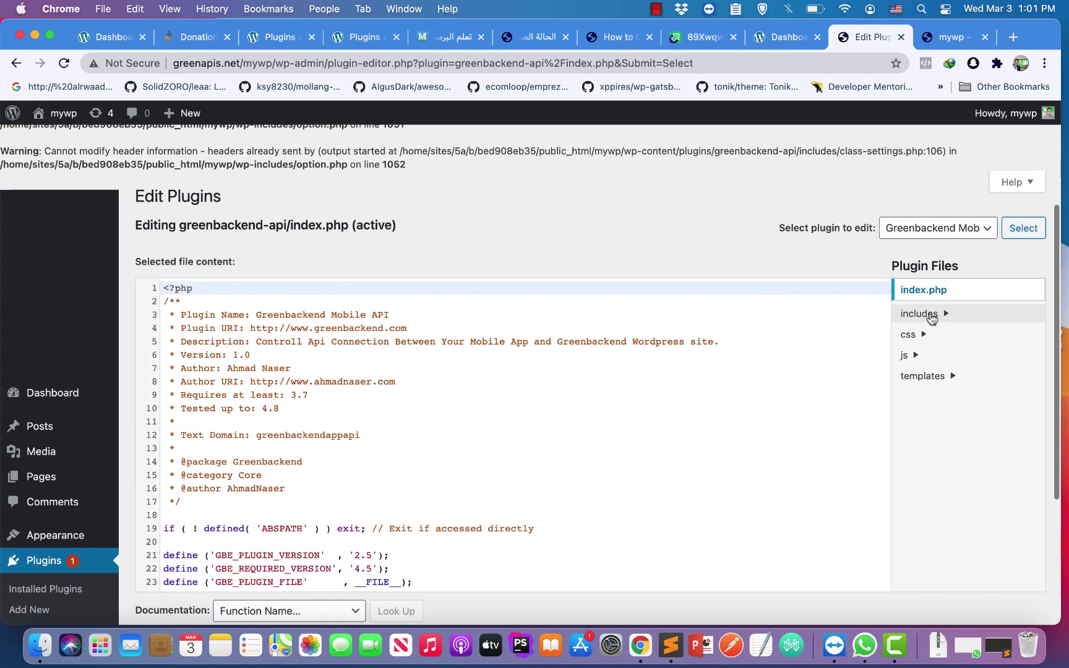
left_click(919, 314)
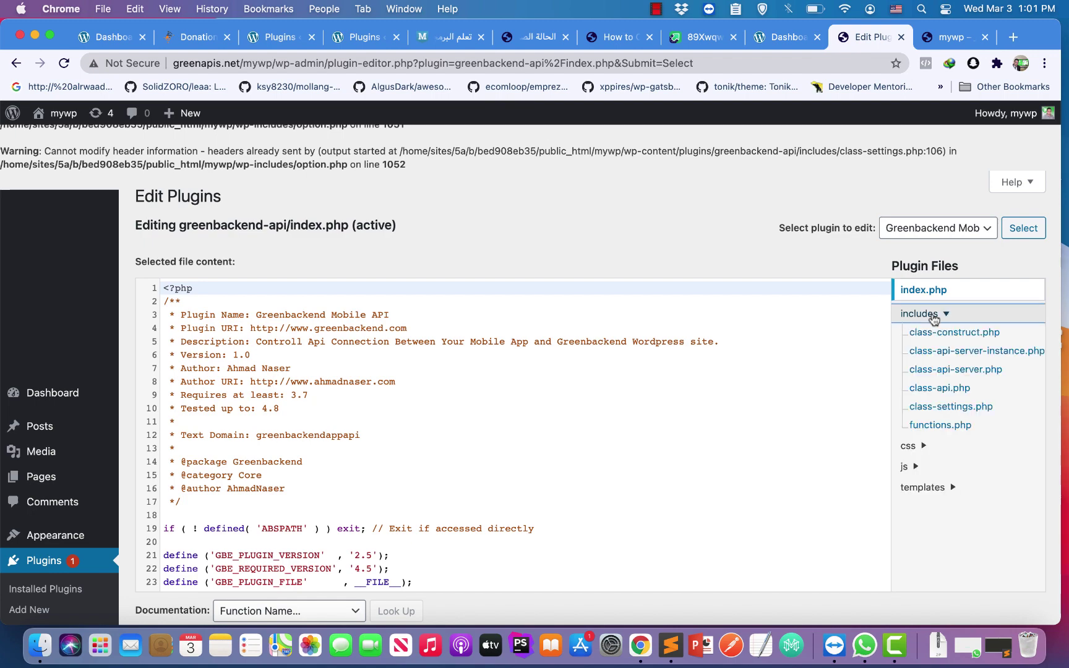
left_click(946, 408)
- Locate line 106 of class-settings.php and examine its if condition on $_POST['verify'] in the verifyCredentials function
scroll(479, 370, "down", 20)
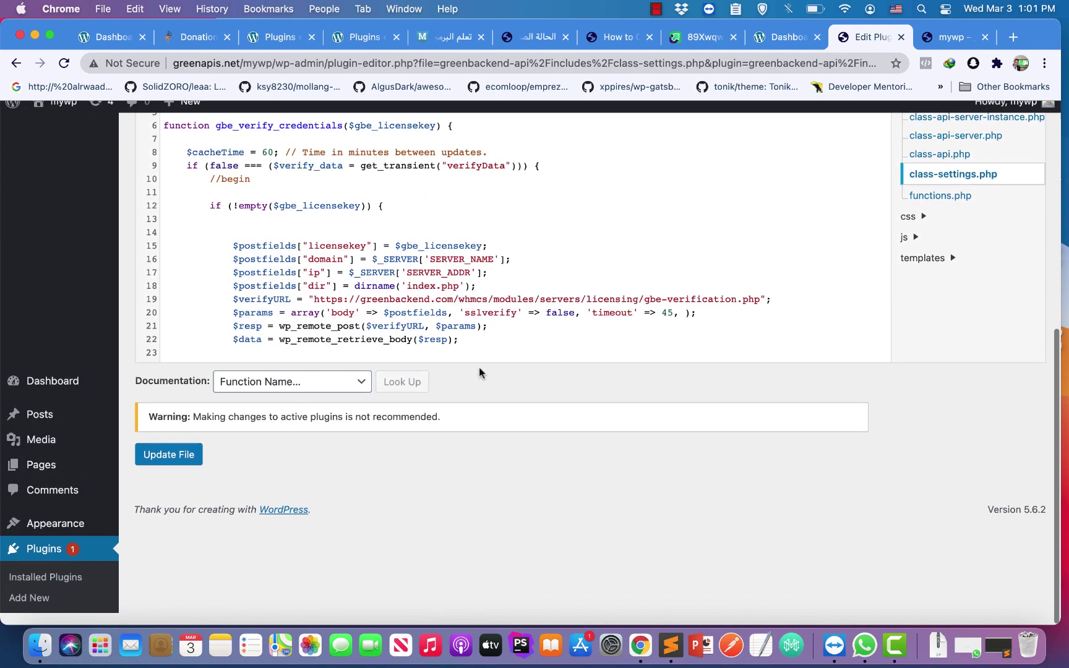
scroll(483, 262, "down", 20)
scroll(483, 262, "up", 20)
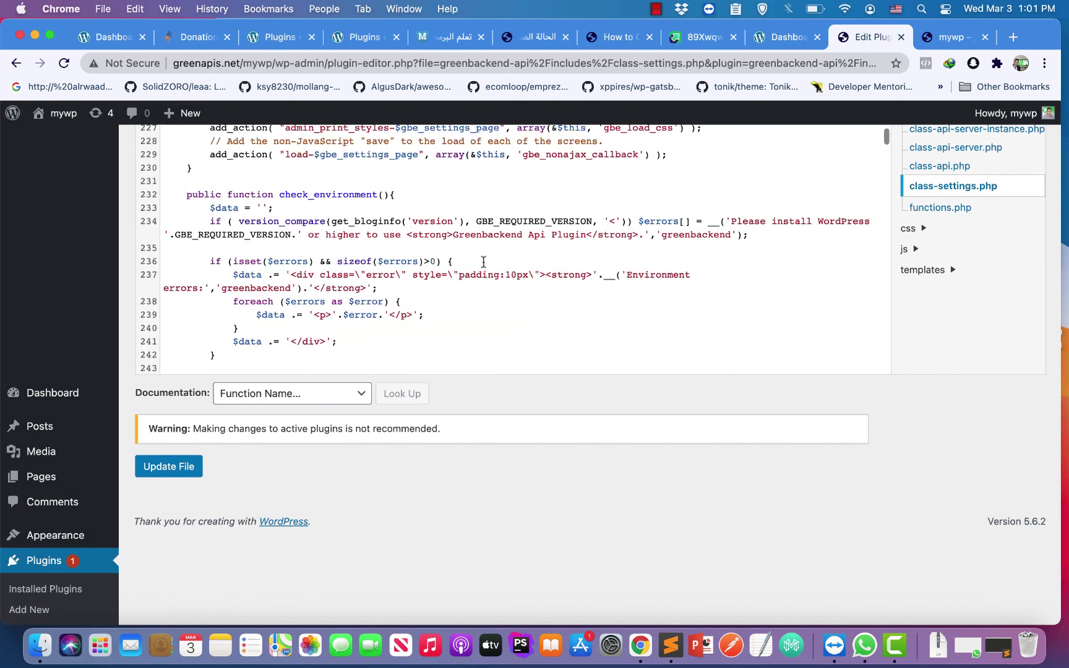
scroll(484, 262, "up", 20)
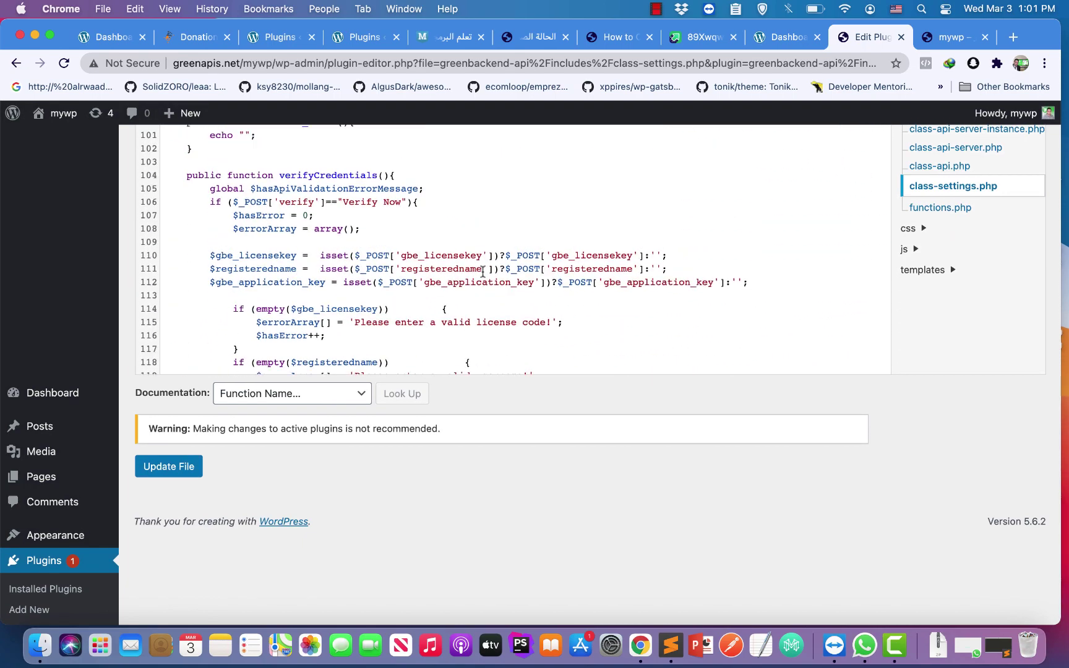
scroll(306, 334, "down", 6)
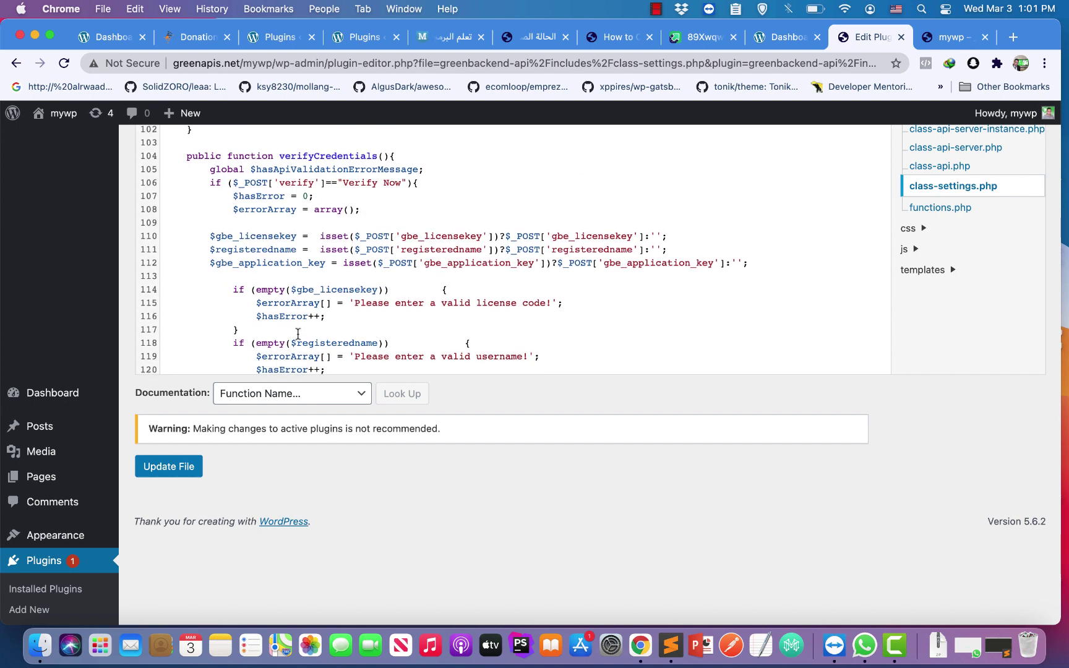
scroll(285, 325, "up", 1)
left_click_drag(210, 242, 456, 241)
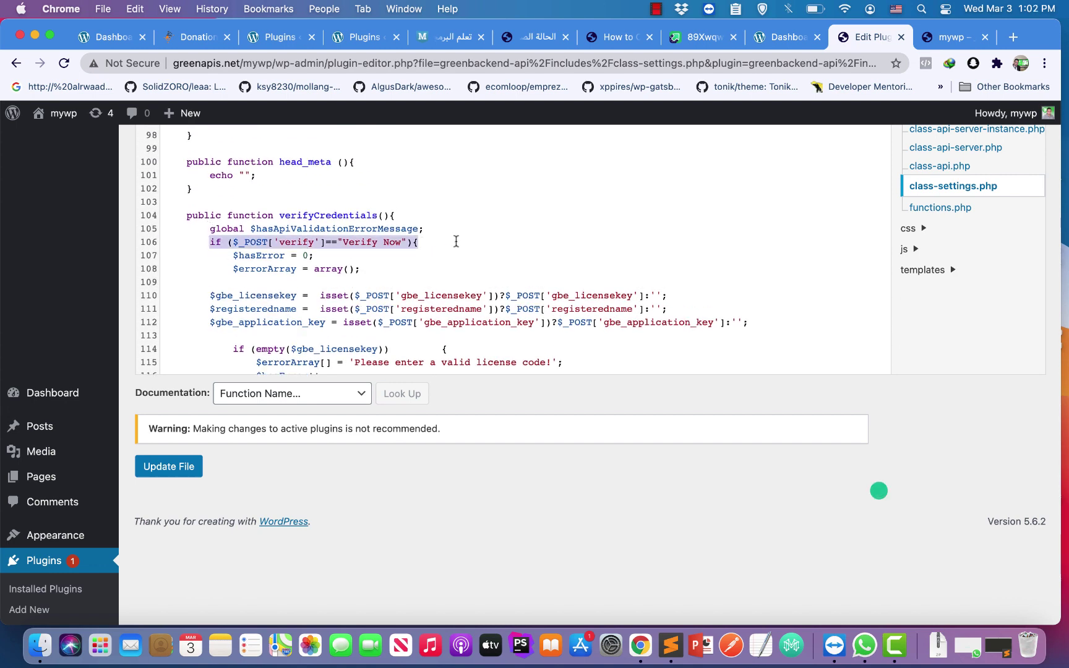
left_click(325, 269)
left_click(460, 255)
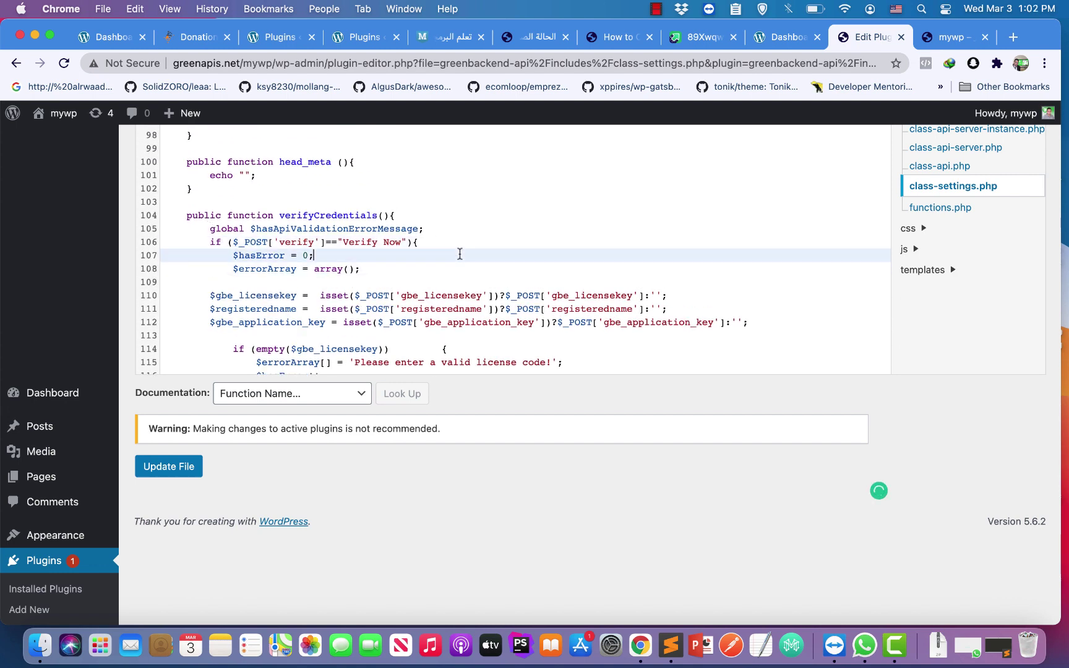
left_click(446, 243)
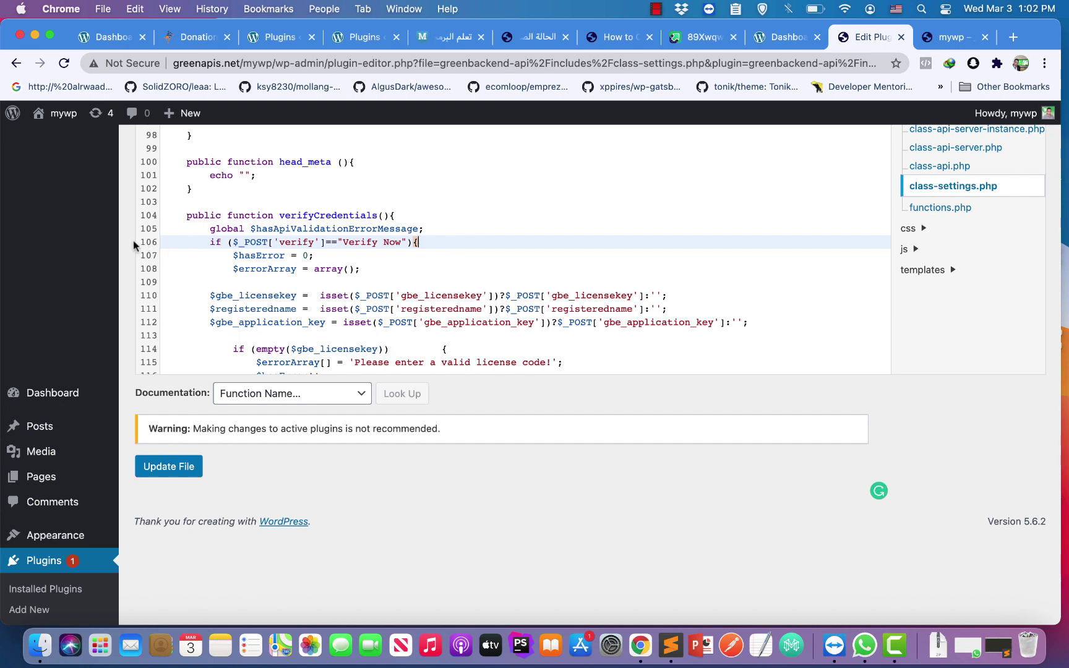
- Add an extra closing brace on a new line after the verify if block's closing brace on line 169
scroll(415, 243, "down", 10)
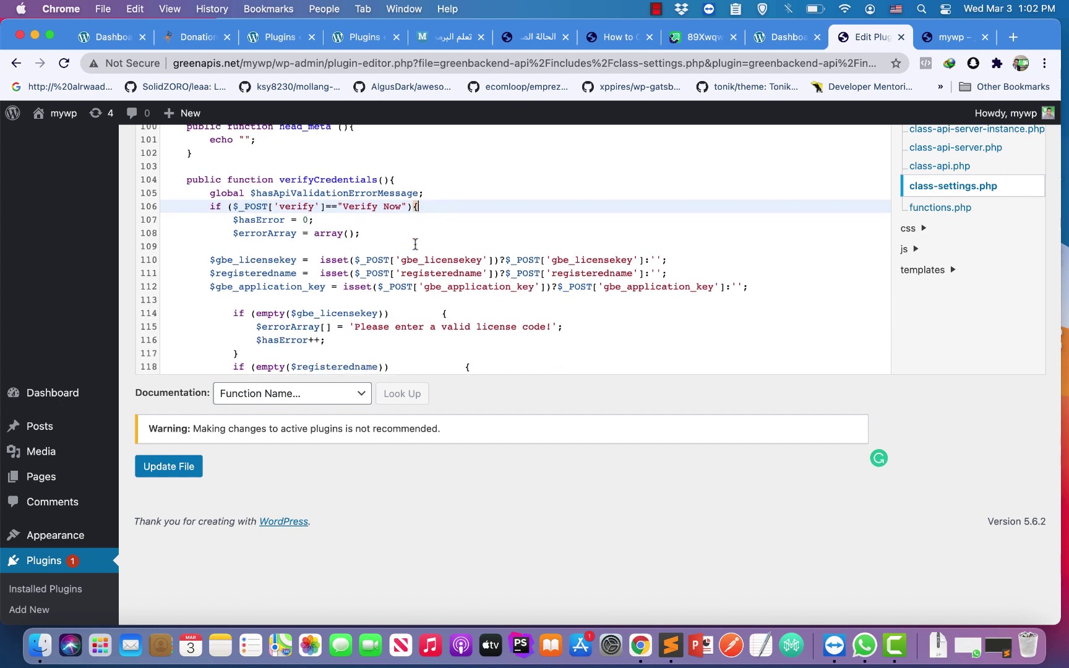
scroll(415, 243, "down", 15)
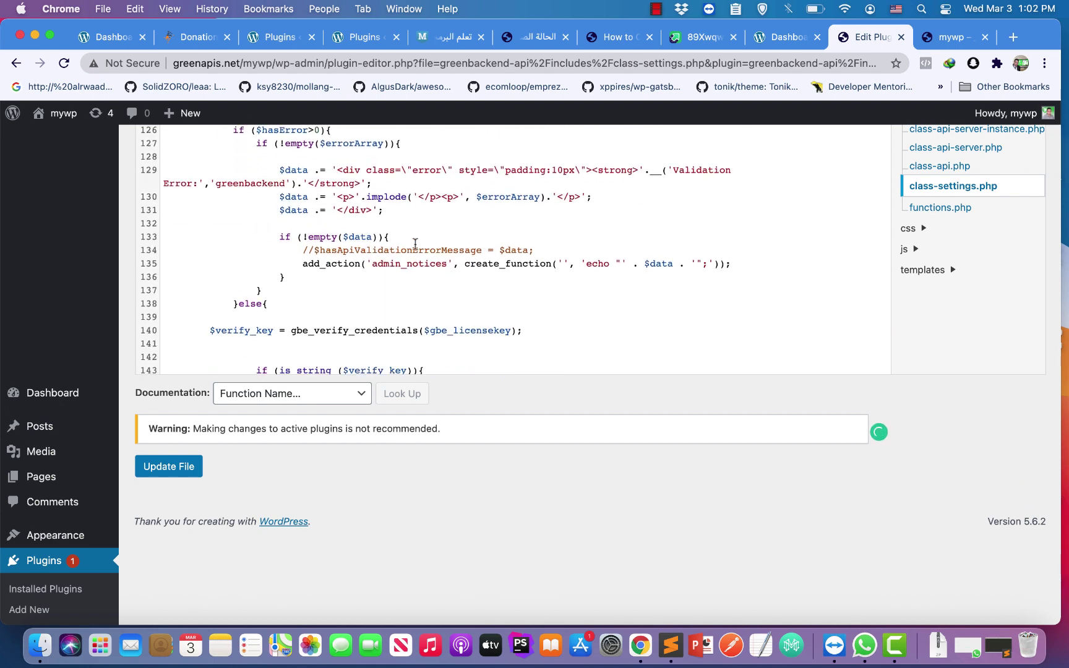
scroll(415, 243, "up", 20)
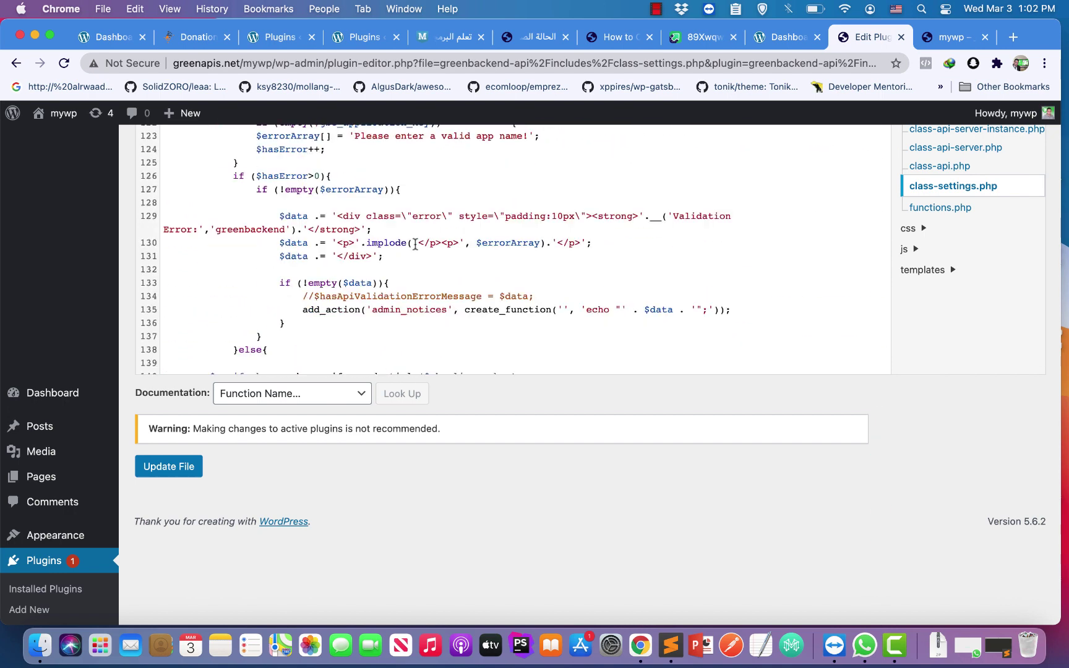
scroll(415, 244, "up", 4)
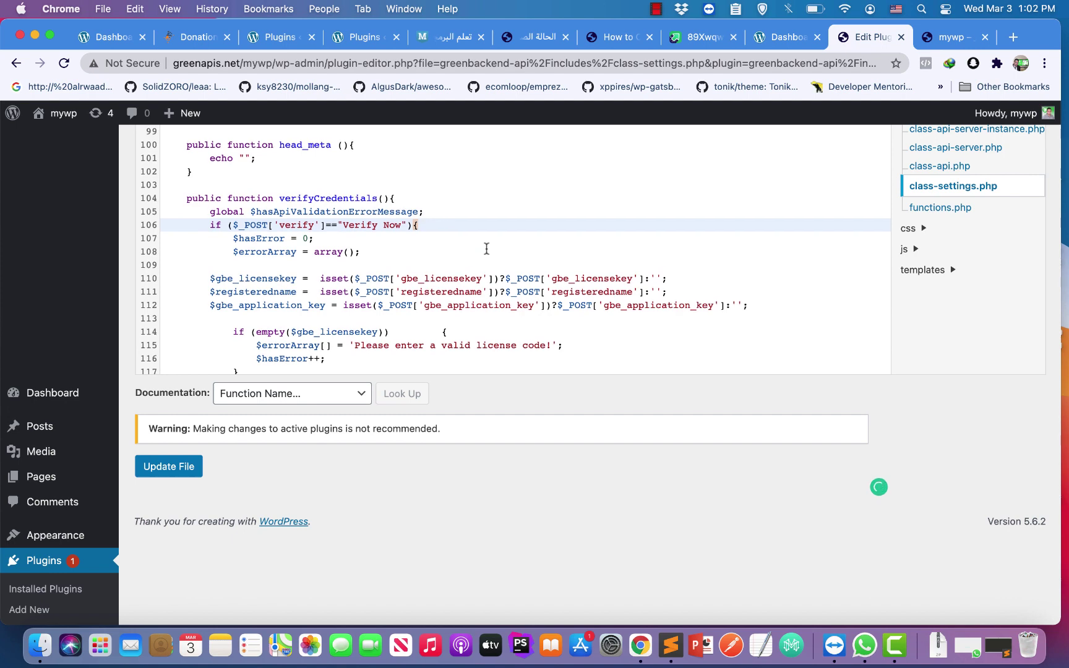
scroll(486, 248, "down", 2)
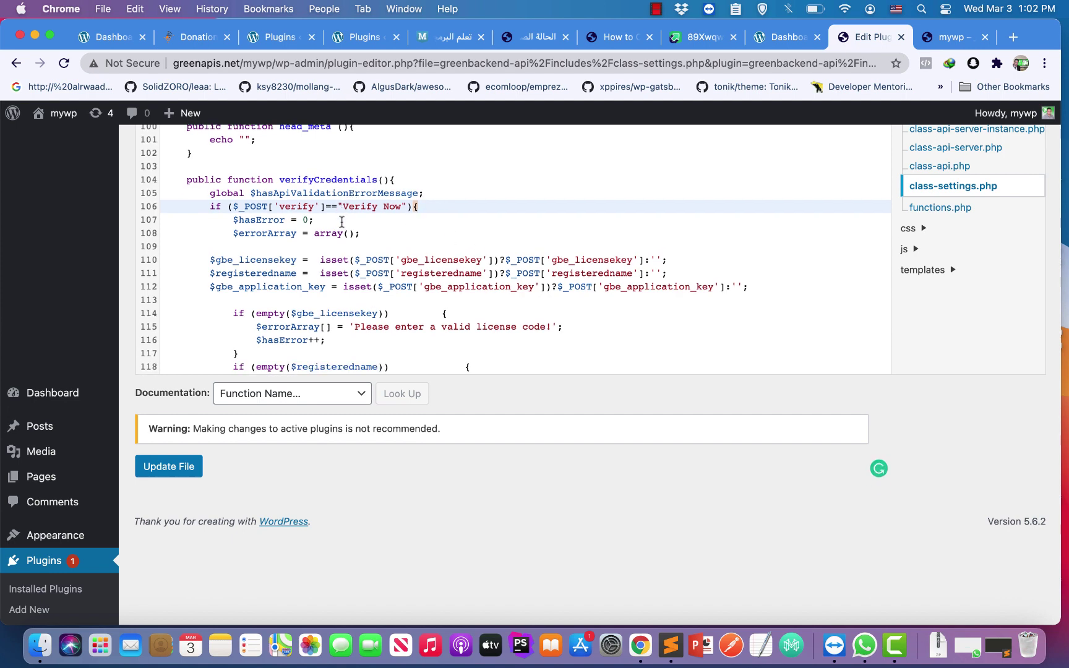
scroll(492, 222, "down", 10)
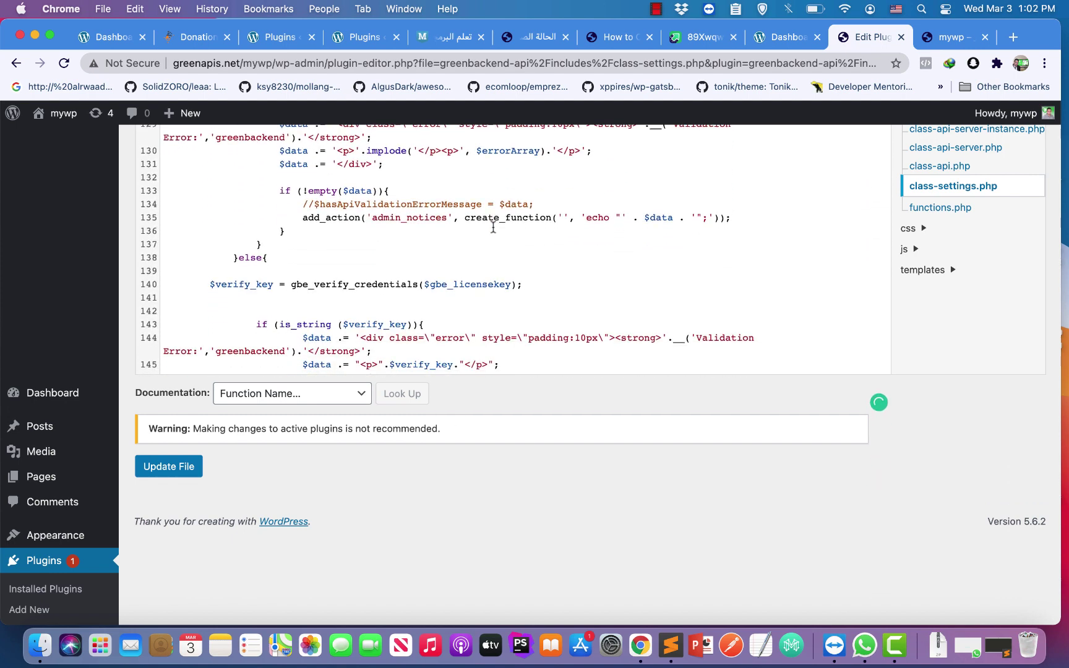
scroll(493, 227, "down", 10)
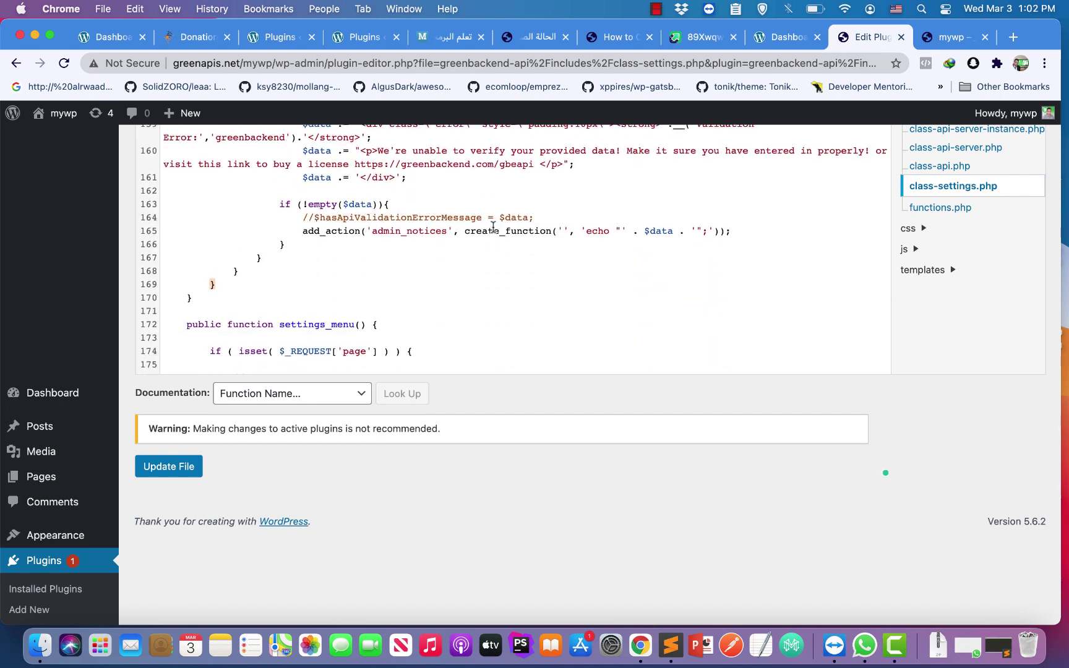
scroll(493, 228, "up", 1)
left_click(235, 290)
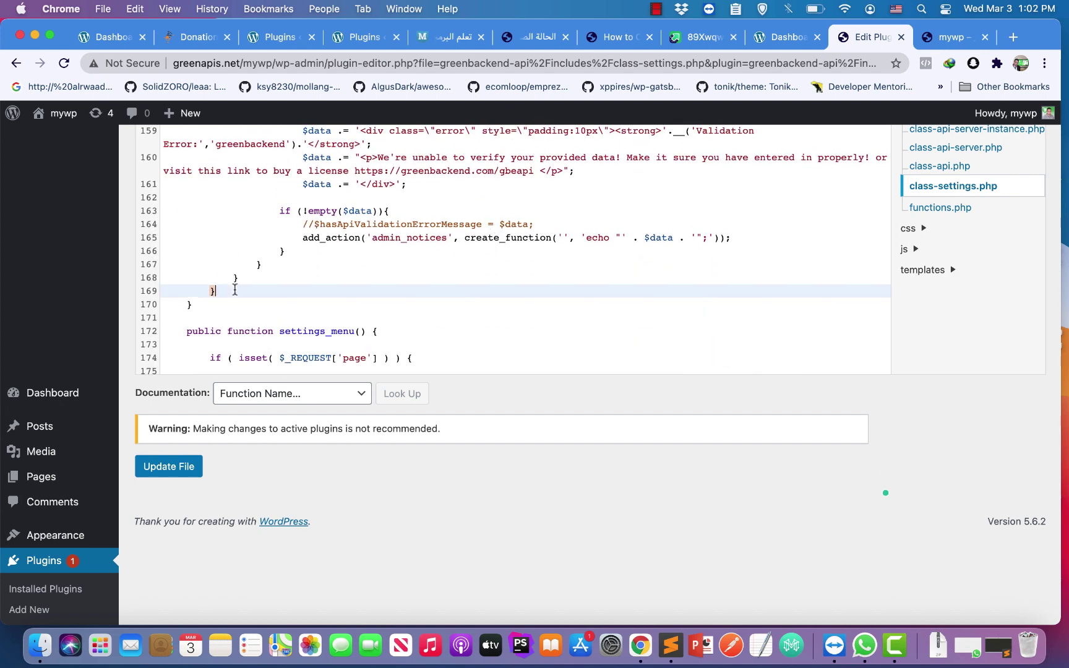
key("Return")
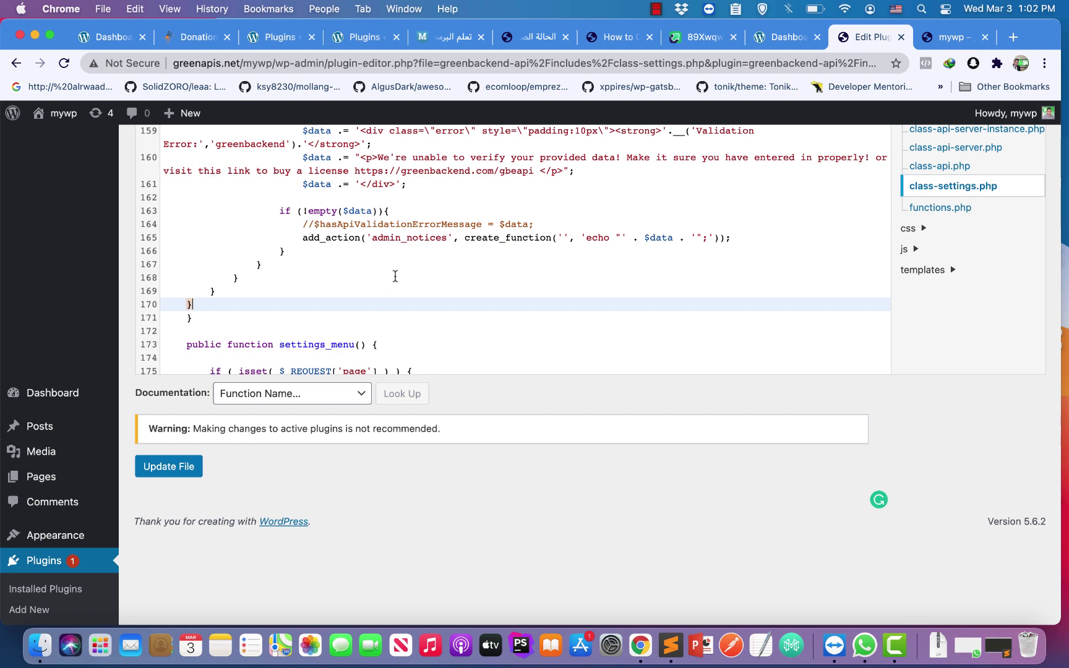
- Insert if ($_POST['verify']){ on a new line 106 below the global declaration, reusing the existing condition's code
scroll(395, 276, "up", 20)
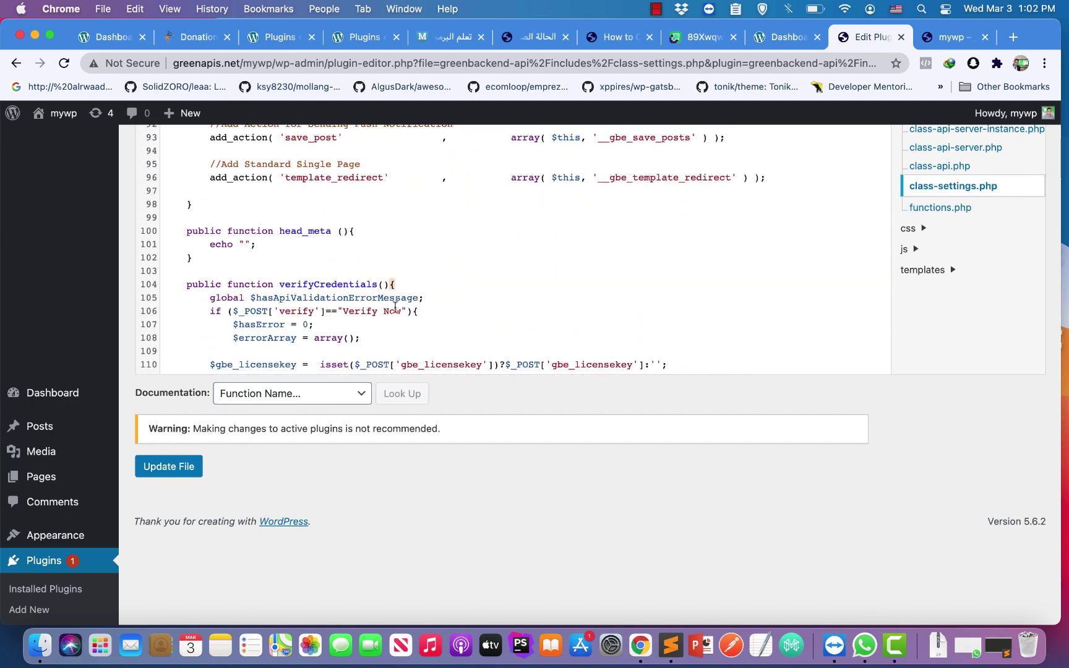
scroll(395, 307, "up", 2)
left_click(464, 317)
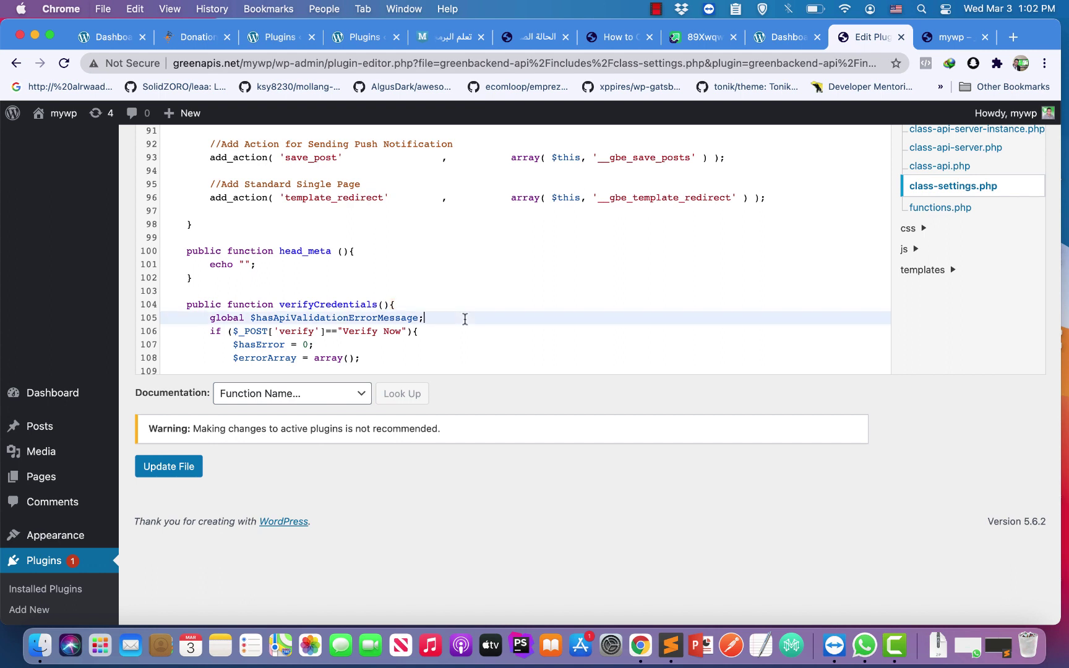
key("Return")
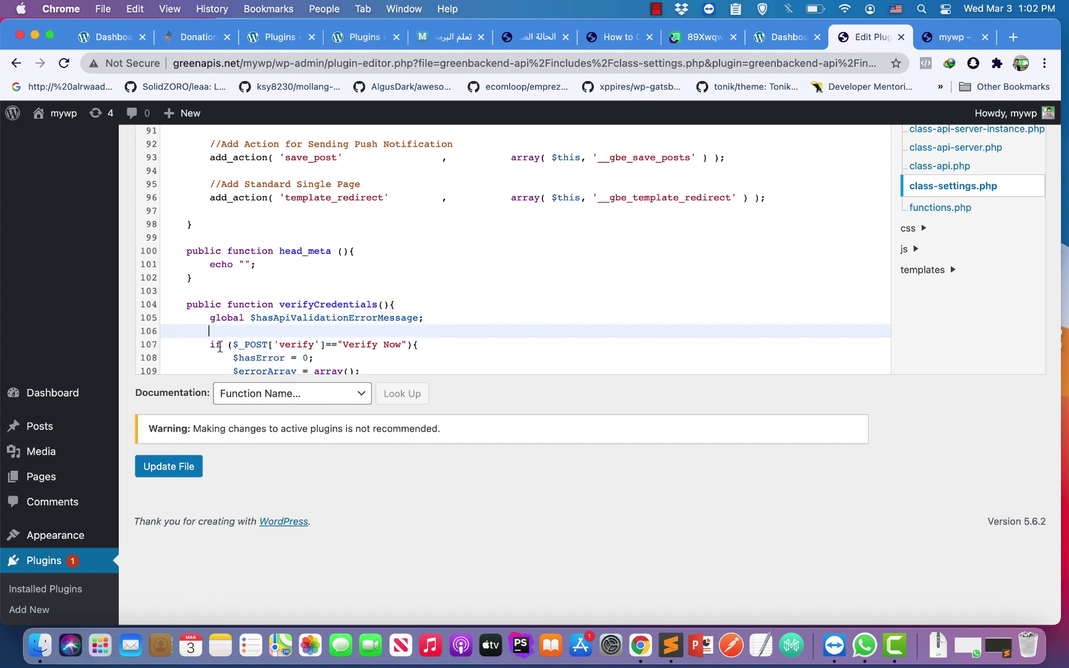
left_click_drag(211, 344, 330, 344)
key("cmd+c")
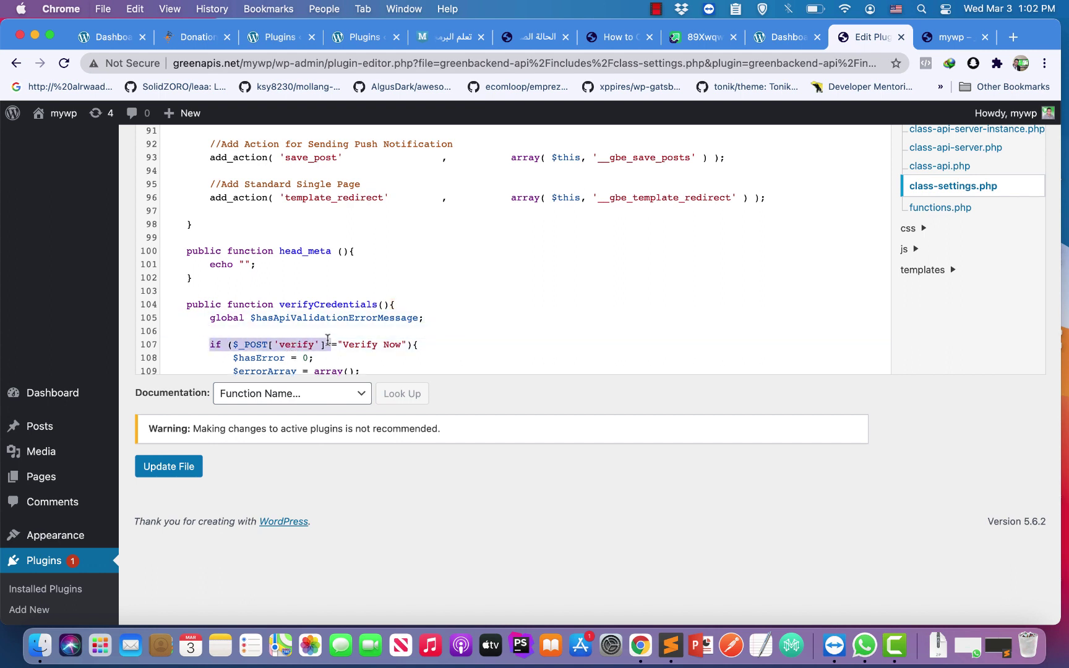
left_click(289, 330)
key("cmd+v")
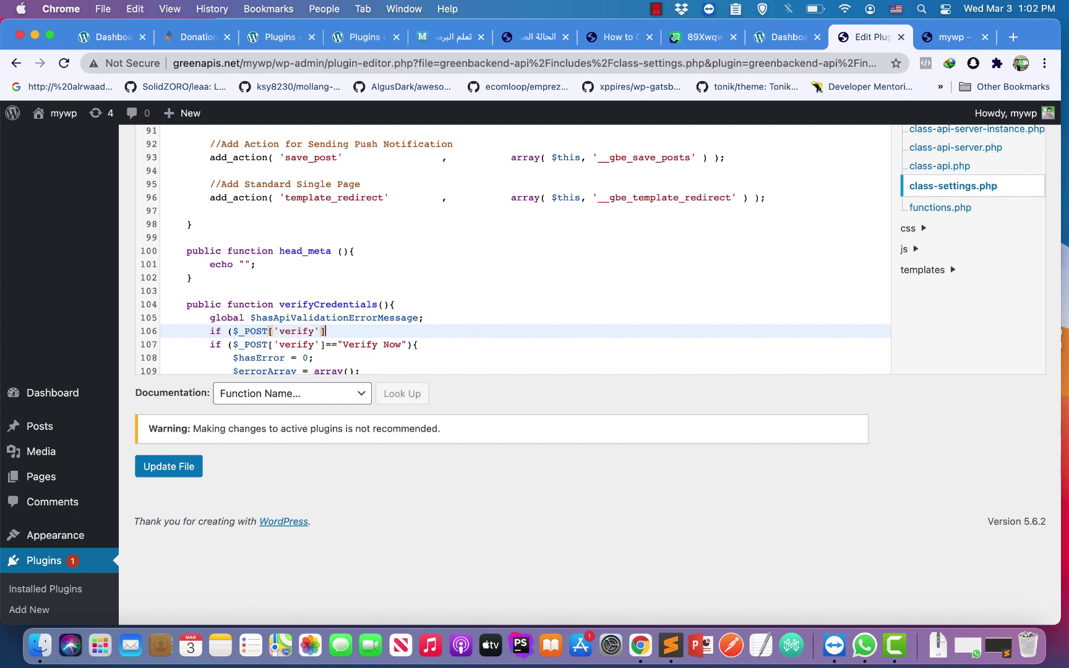
type("){")
- Wrap $_POST['verify'] in isset() in the new line 106 condition and submit the class-settings.php update
left_click(234, 332)
type("isse")
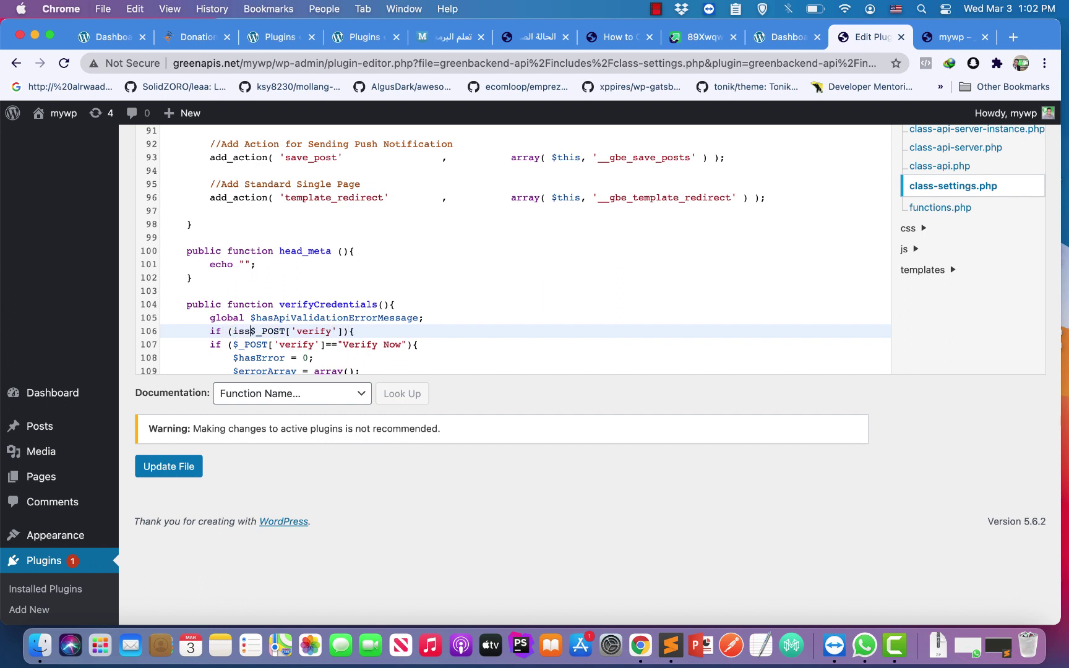
key("BackSpace")
type("et(")
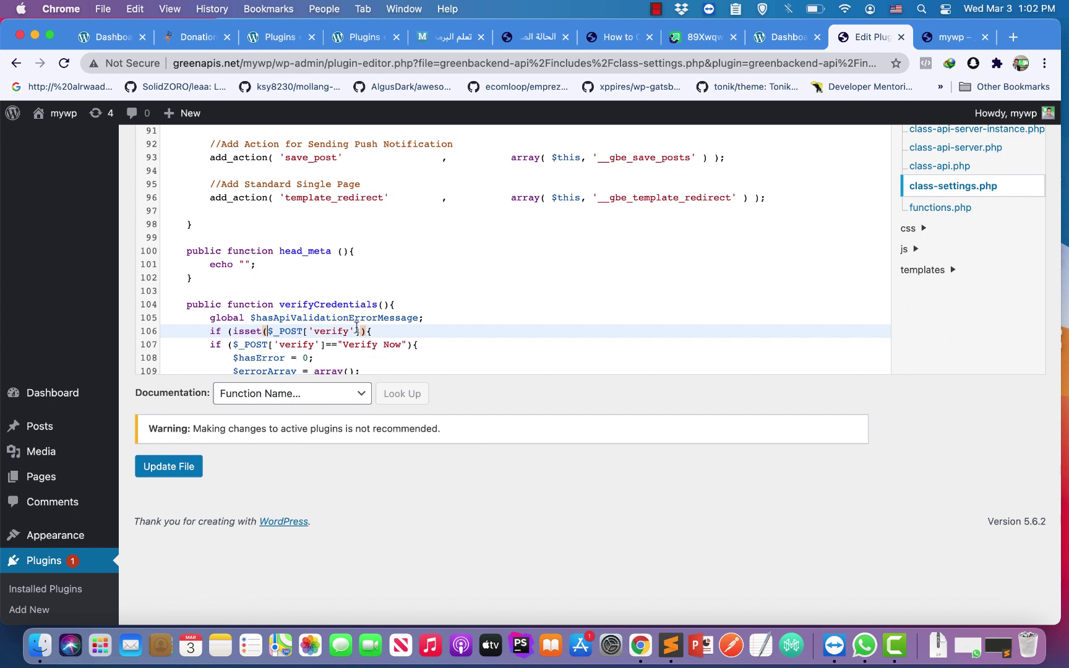
left_click(359, 331)
key("Right")
key("Left")
key("Right")
type(")")
key("Left")
key("Right")
key("Right")
left_click(164, 466)
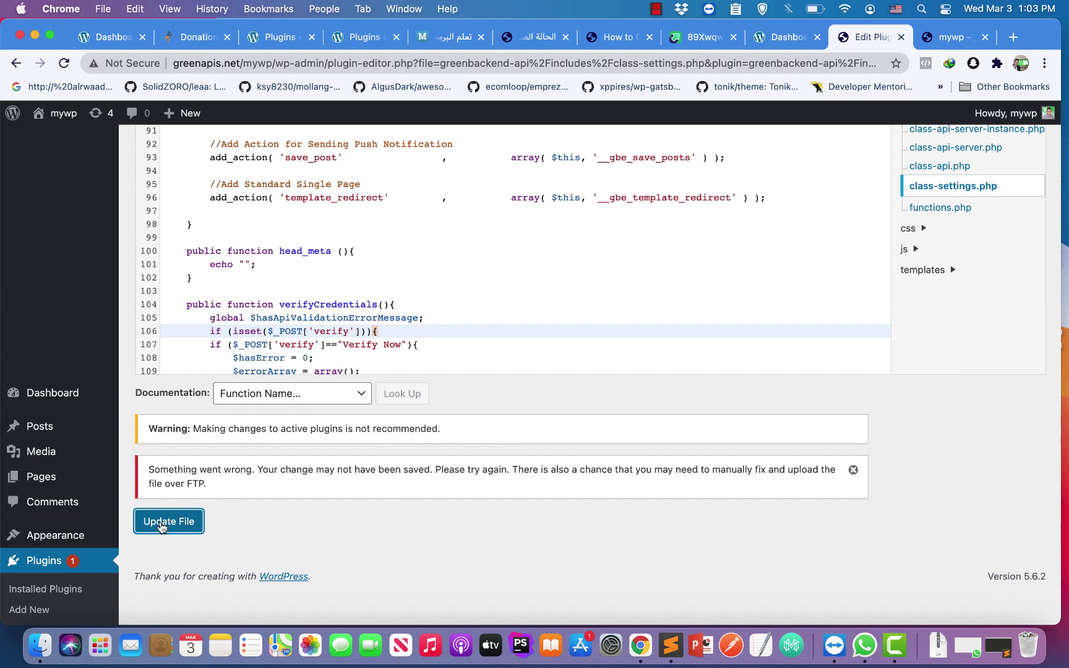
- Try again to update class-settings.php with the isset() change and select the file's entire code
left_click(161, 522)
scroll(316, 325, "down", 2)
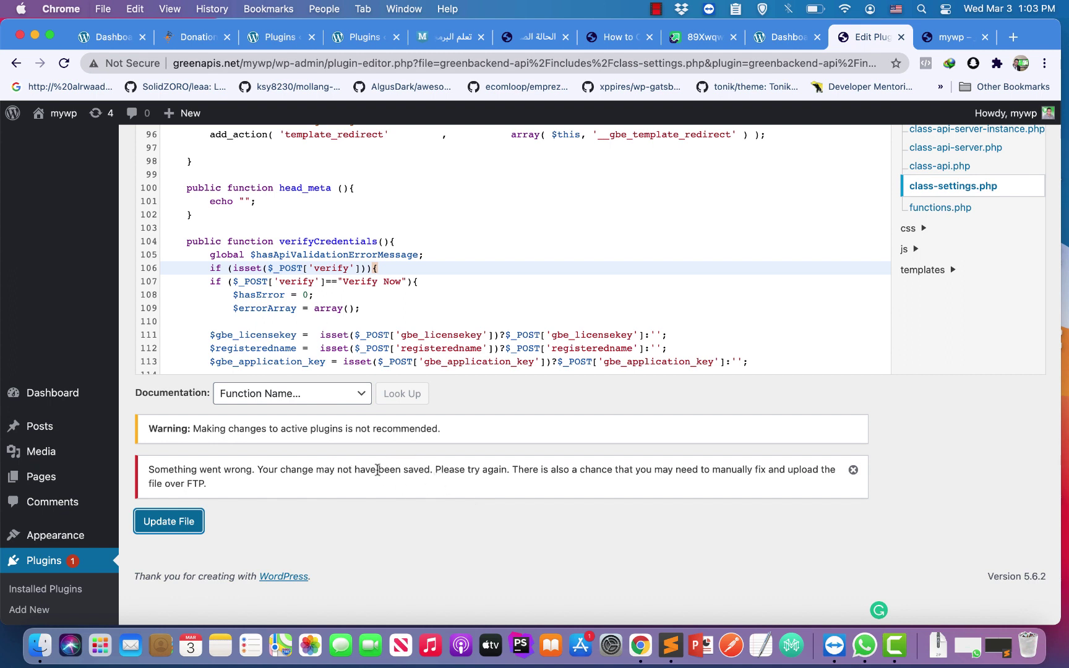
left_click(382, 270)
key("super+a")
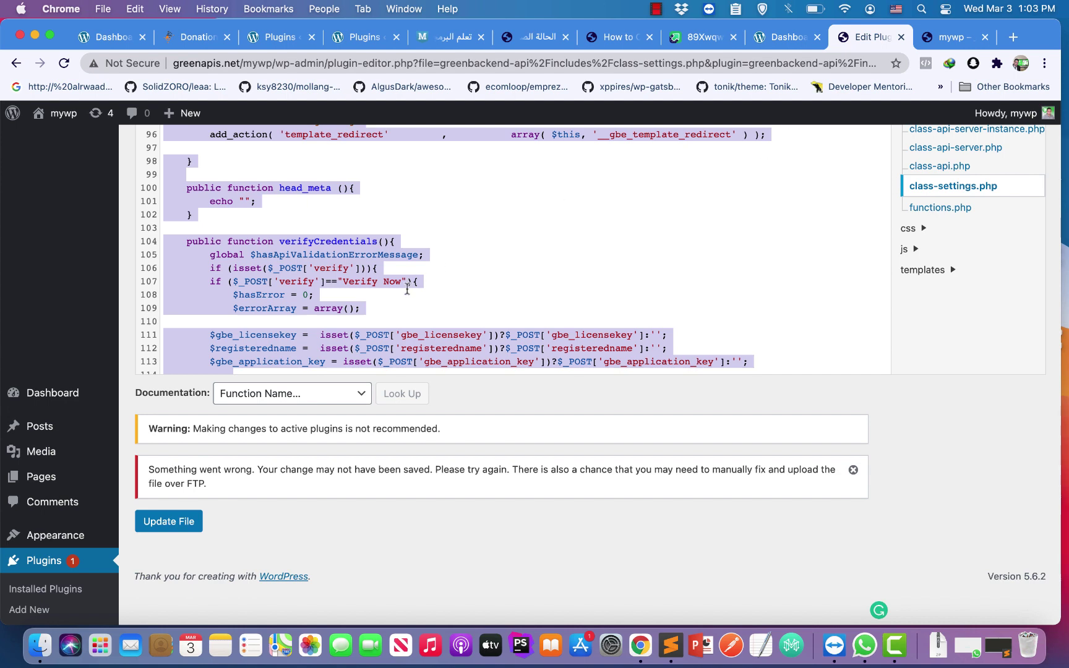
scroll(172, 414, "down", 2)
scroll(149, 433, "up", 2)
scroll(124, 470, "down", 2)
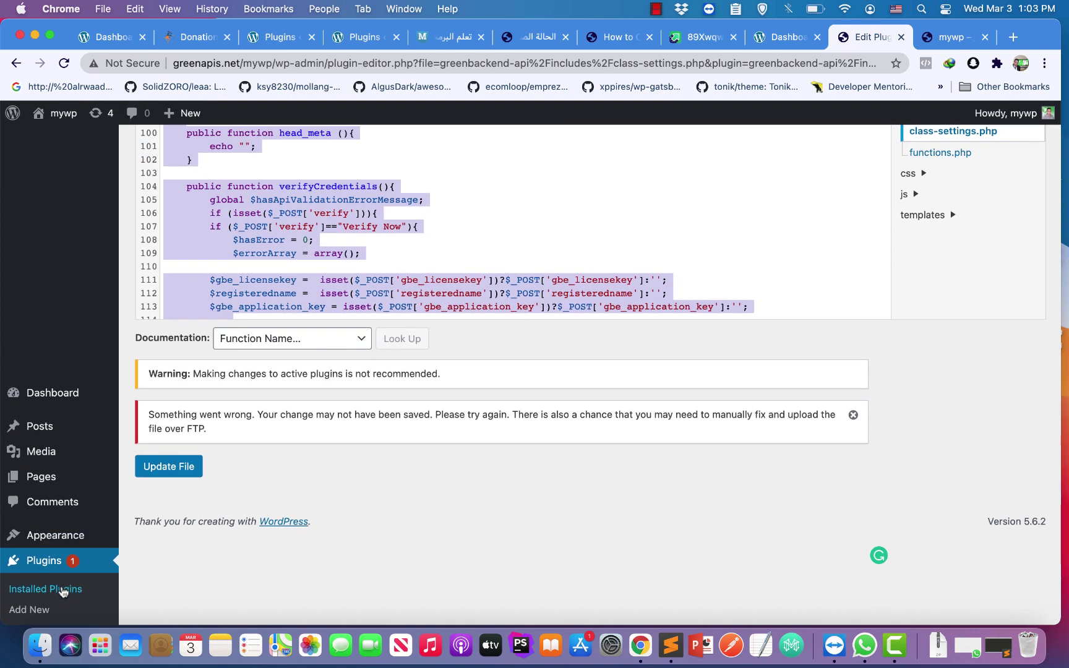
- Leave the plugin editor without keeping the unsaved changes and open the WordPress dashboard
left_click(61, 399)
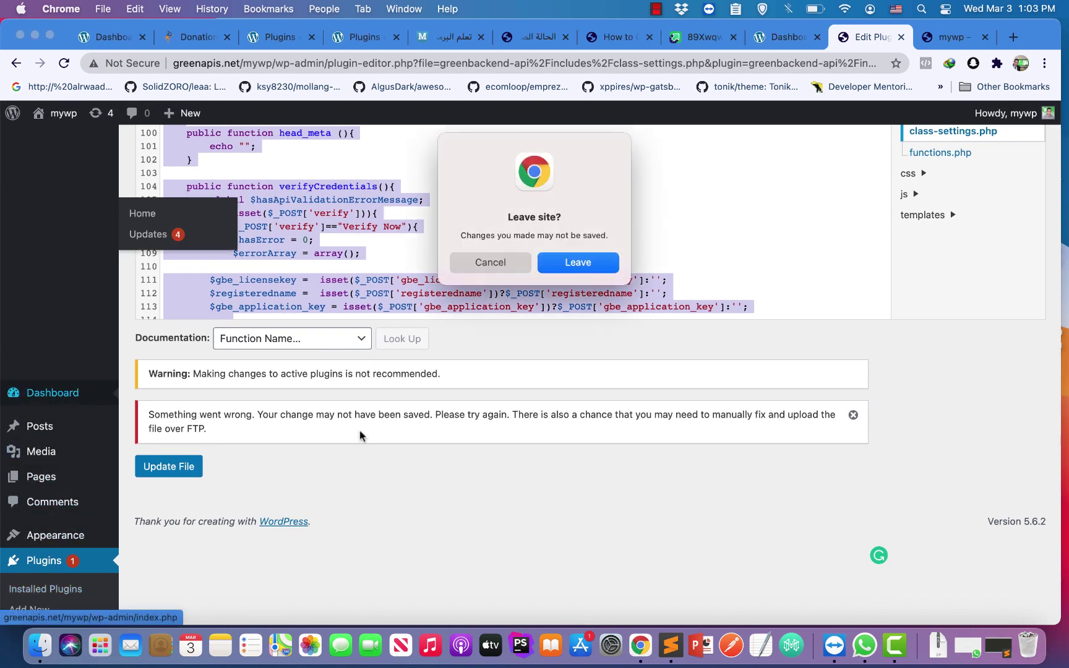
left_click(552, 265)
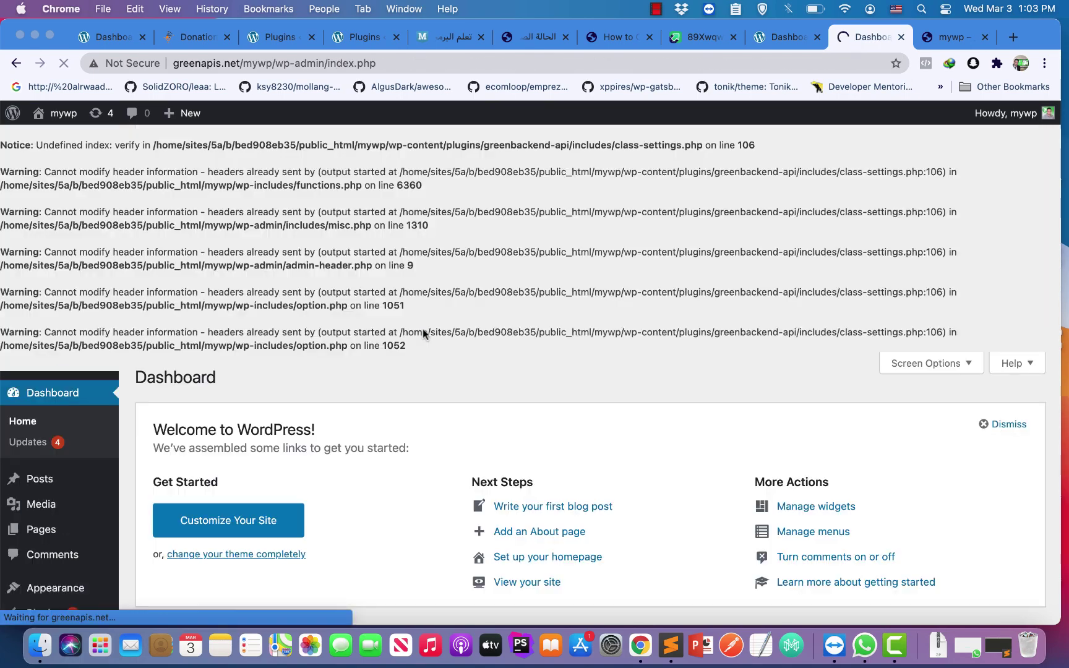
scroll(158, 450, "down", 10)
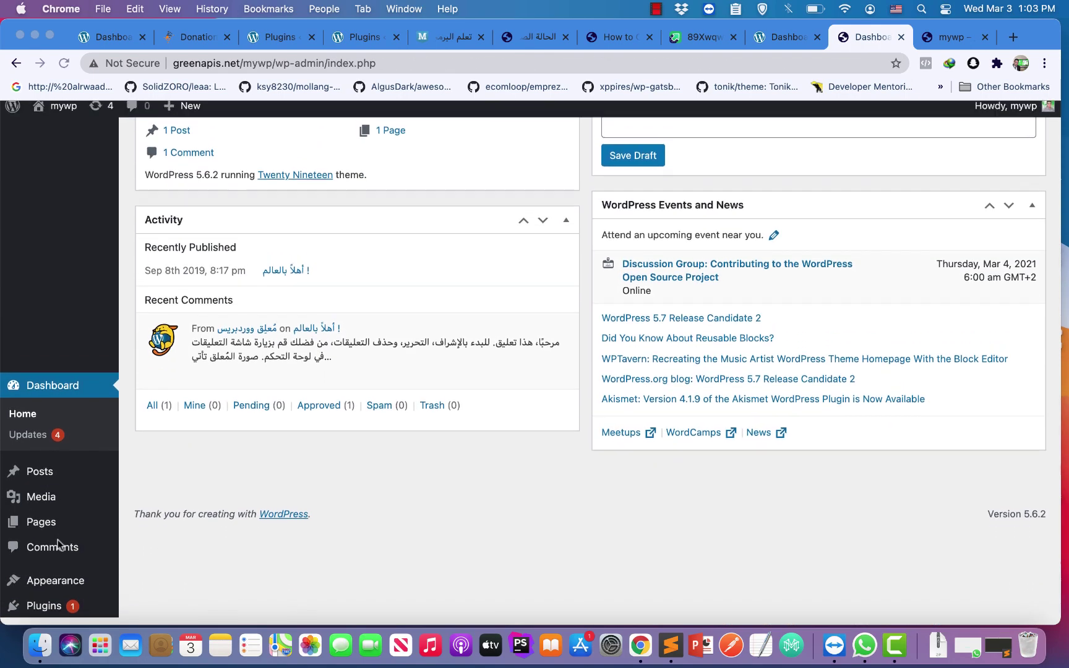
scroll(266, 309, "up", 10)
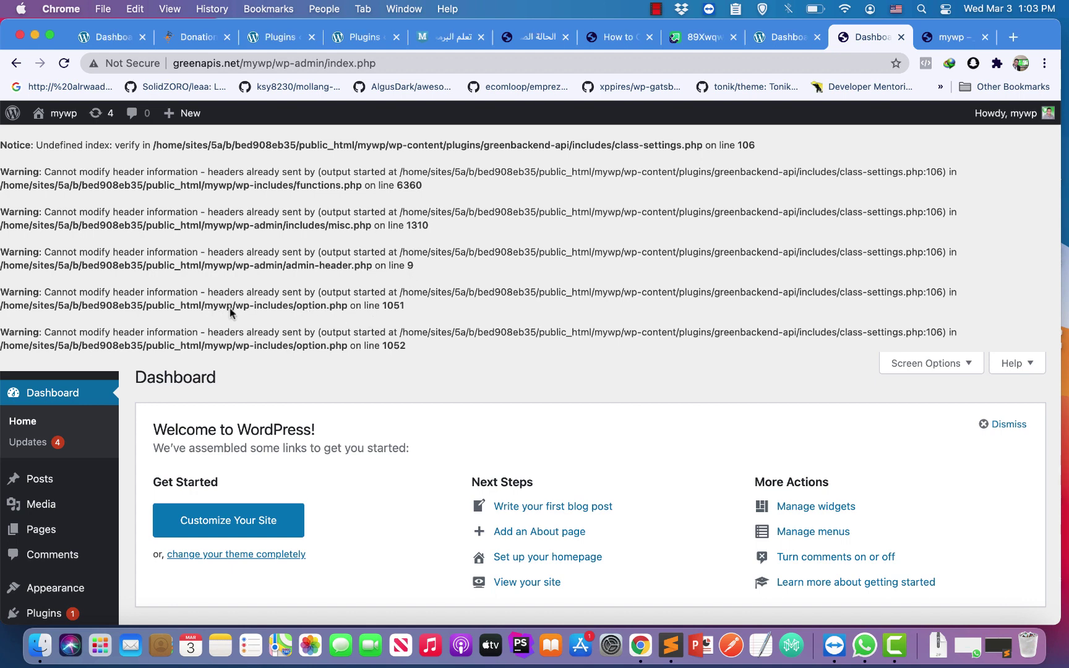
- Examine the undefined index notice and the header warnings above the dashboard, including the files and lines they name
left_click_drag(334, 299, 276, 298)
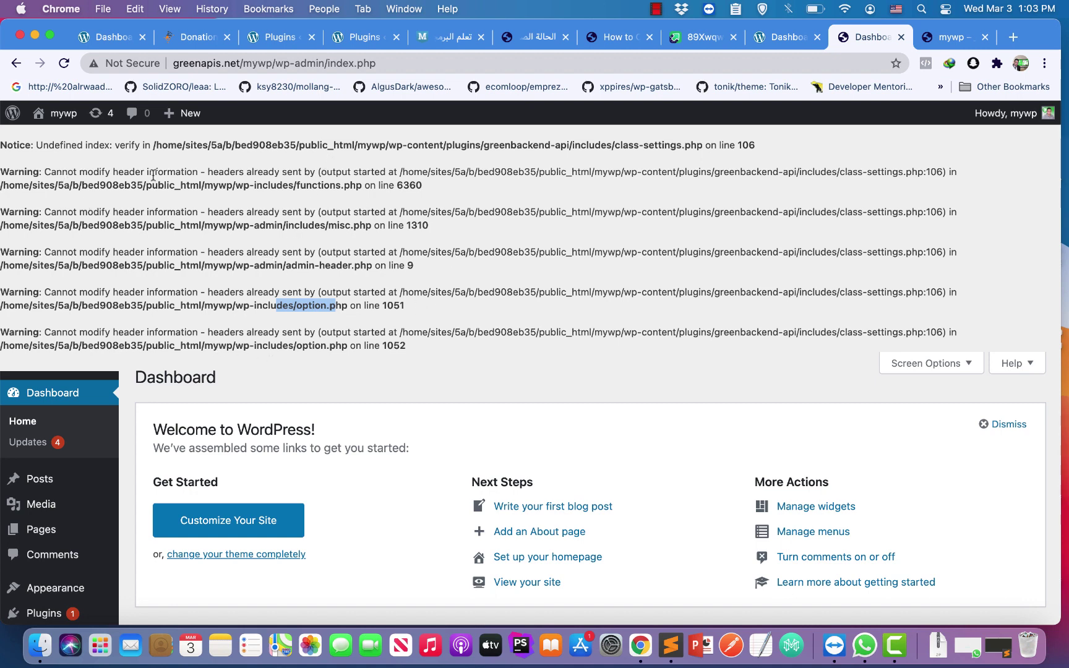
double_click(12, 144)
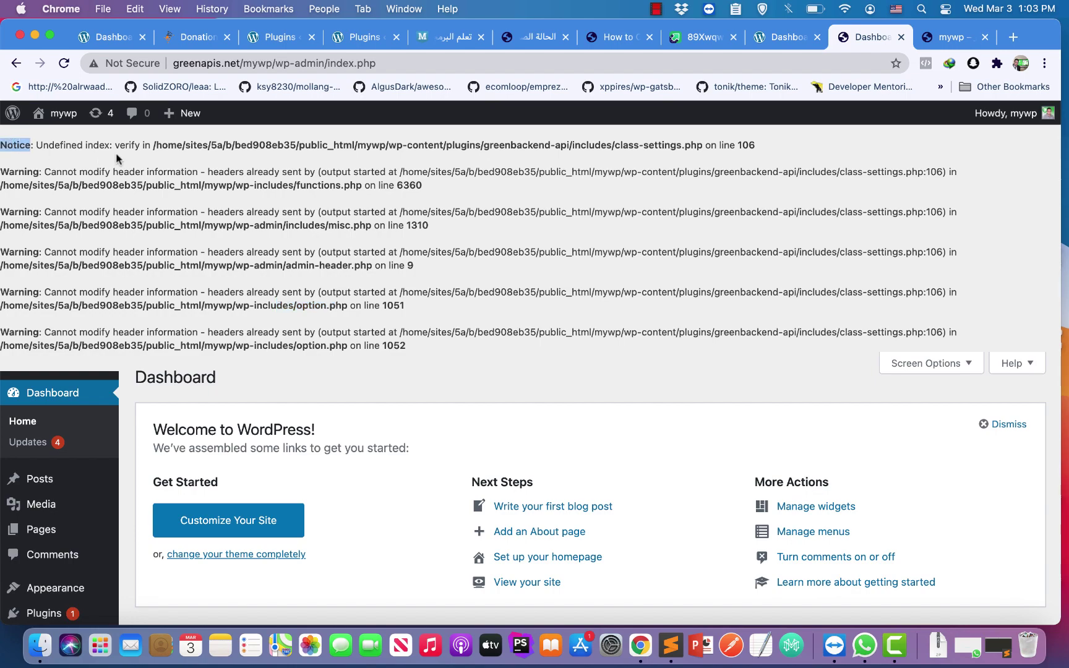
scroll(250, 268, "down", 8)
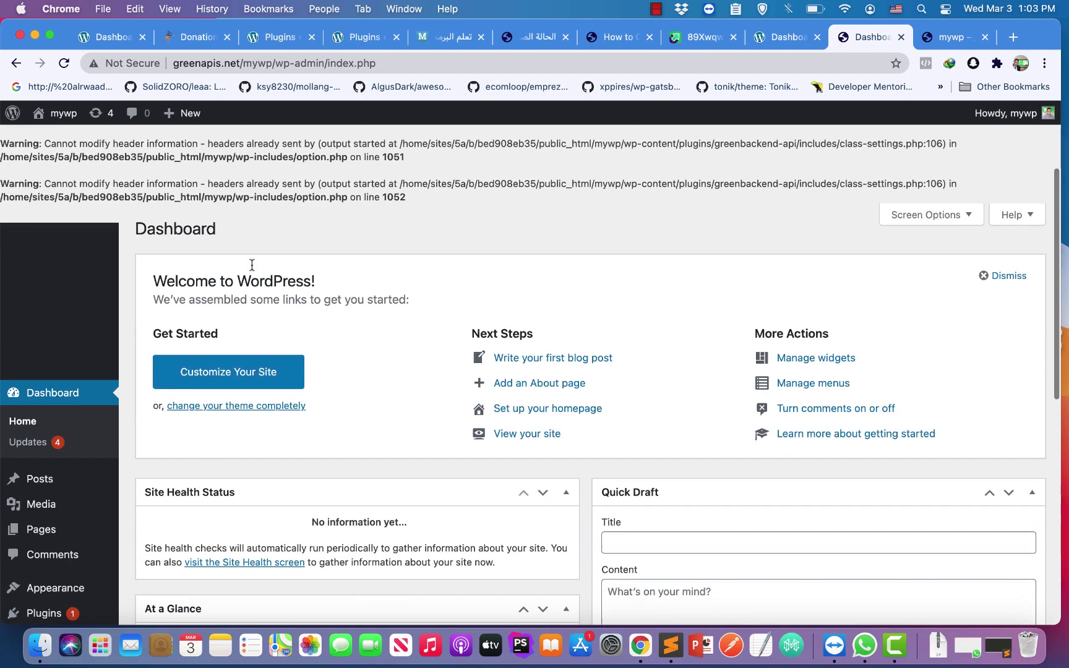
scroll(255, 269, "up", 8)
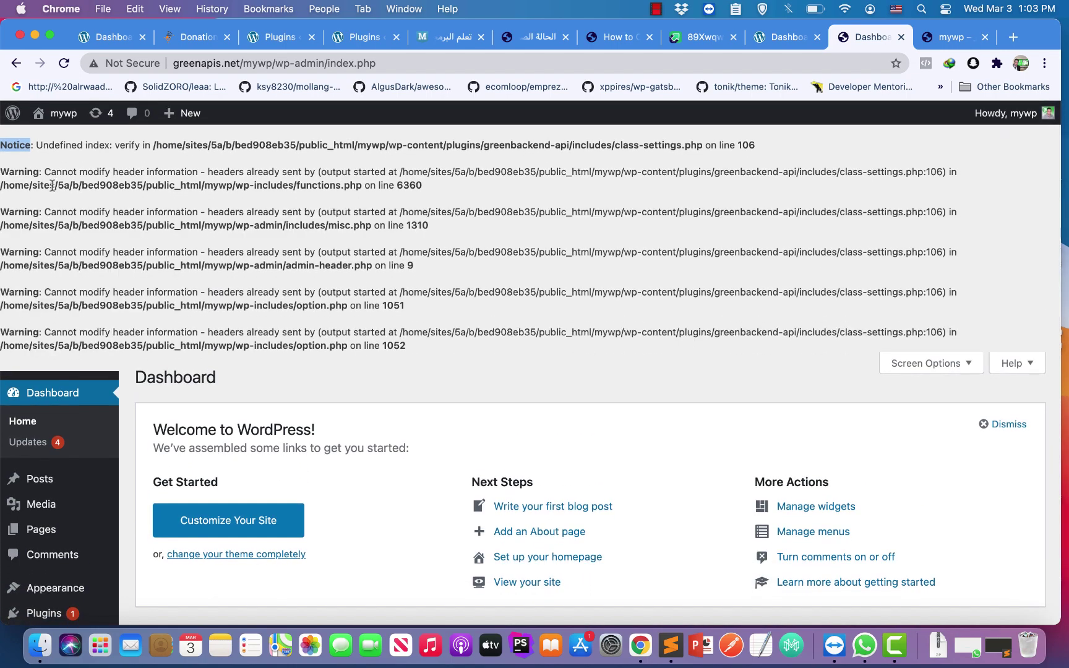
left_click_drag(43, 145, 198, 146)
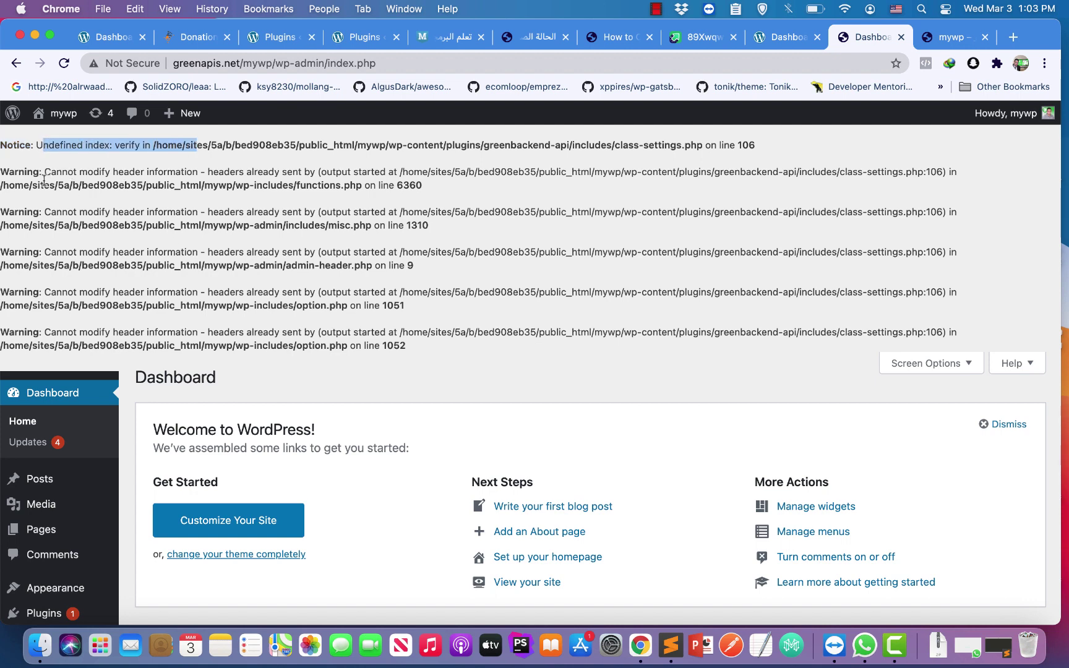
left_click_drag(44, 177, 275, 189)
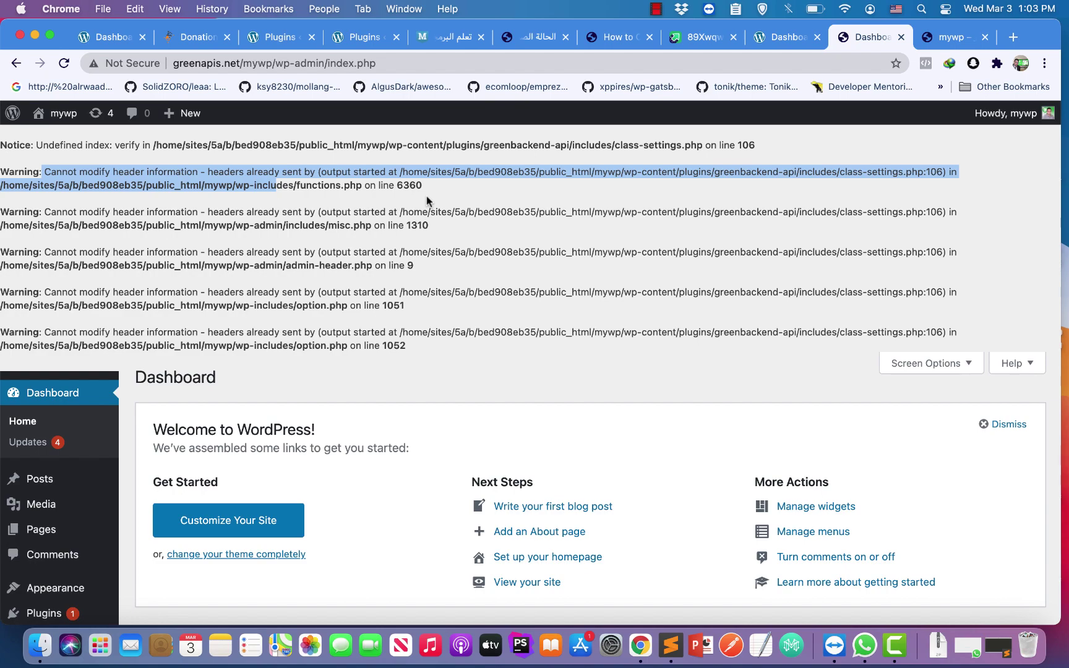
scroll(388, 303, "down", 10)
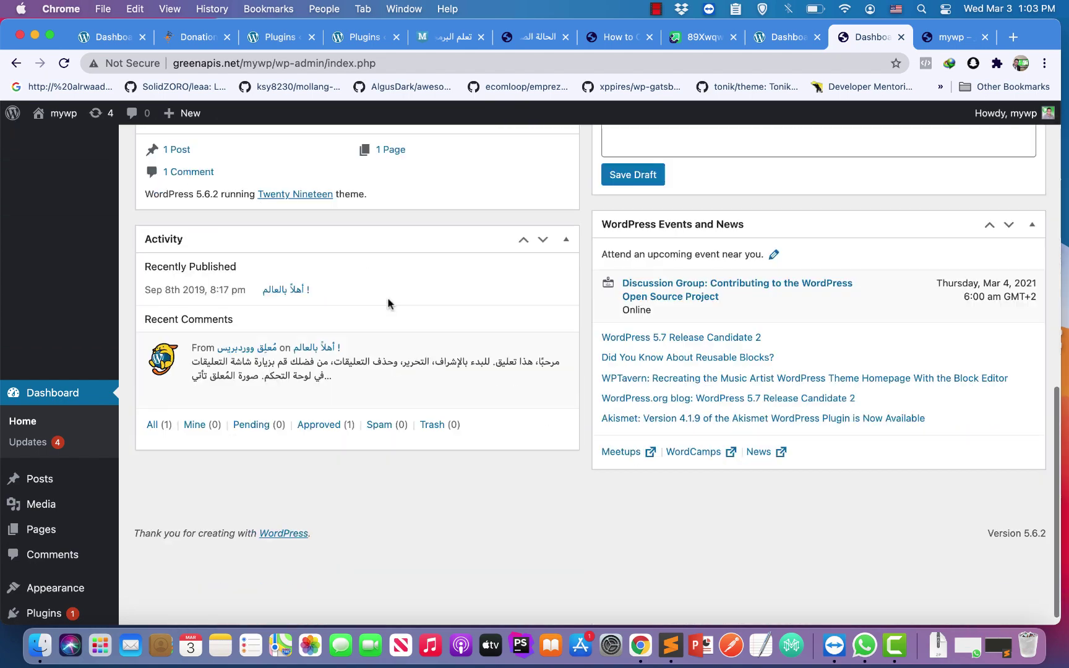
scroll(429, 234, "up", 10)
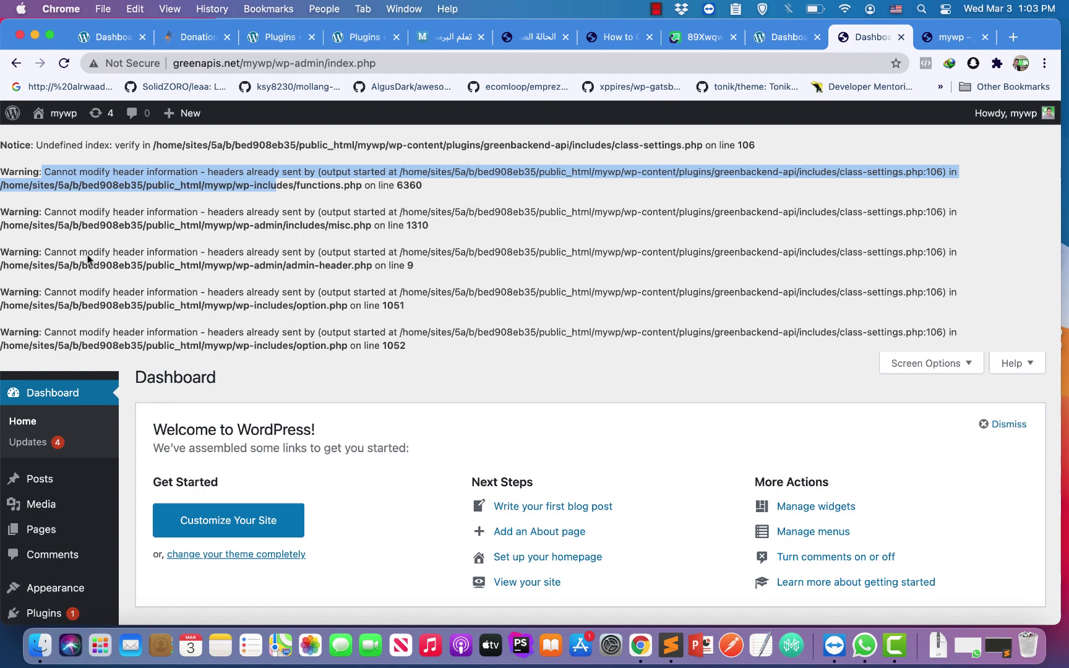
left_click(198, 223)
left_click_drag(121, 185, 376, 324)
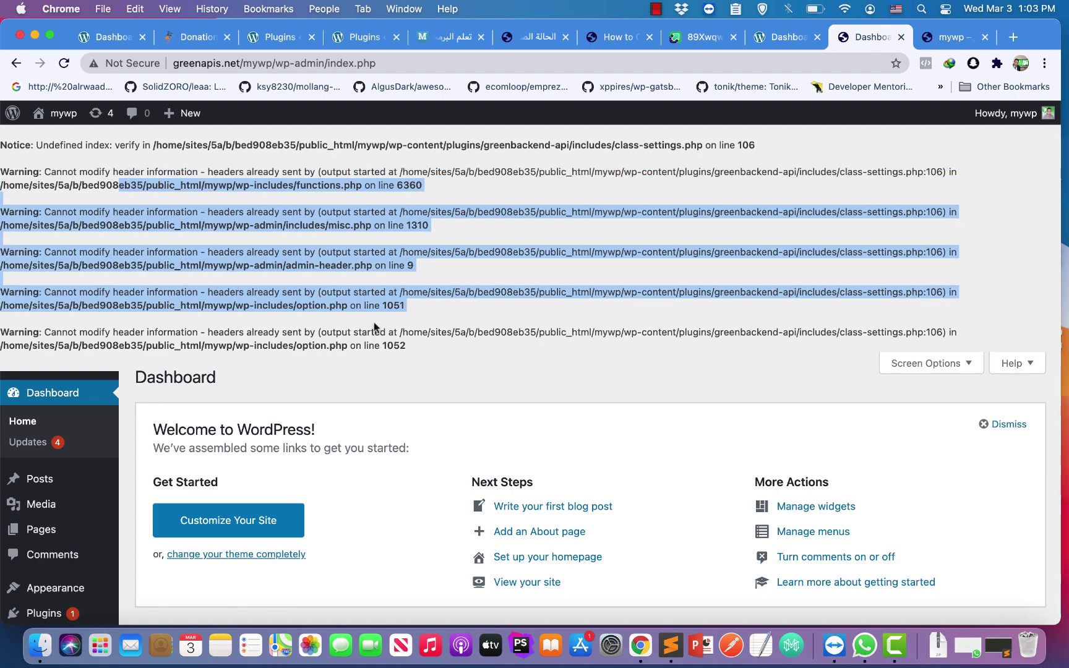
left_click(423, 343)
scroll(423, 342, "down", 10)
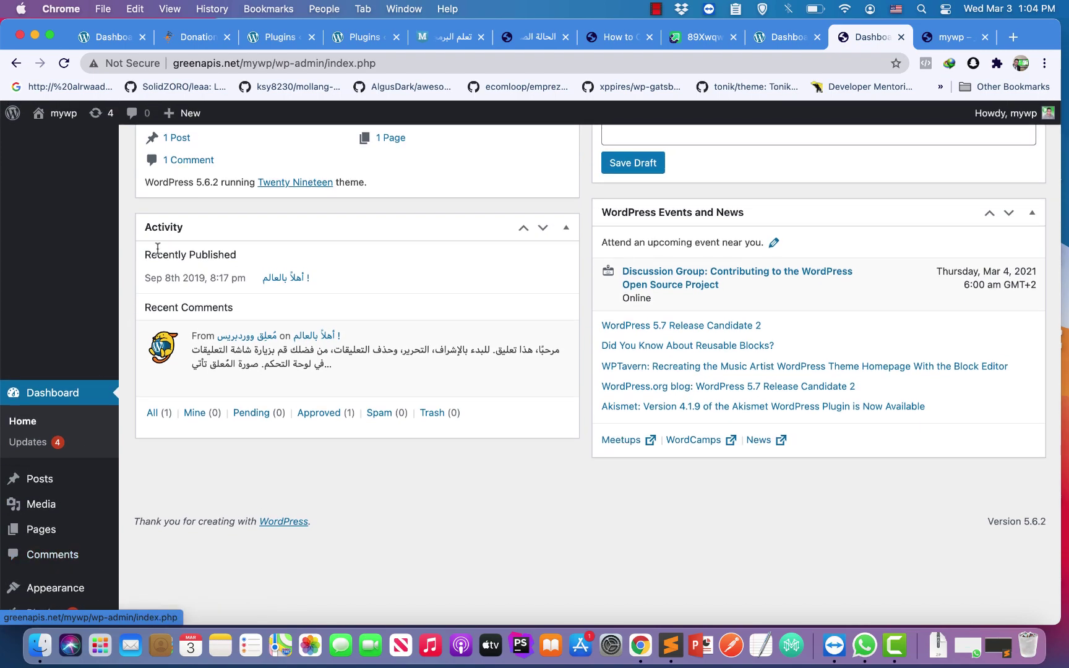
scroll(158, 248, "down", 2)
scroll(364, 316, "up", 15)
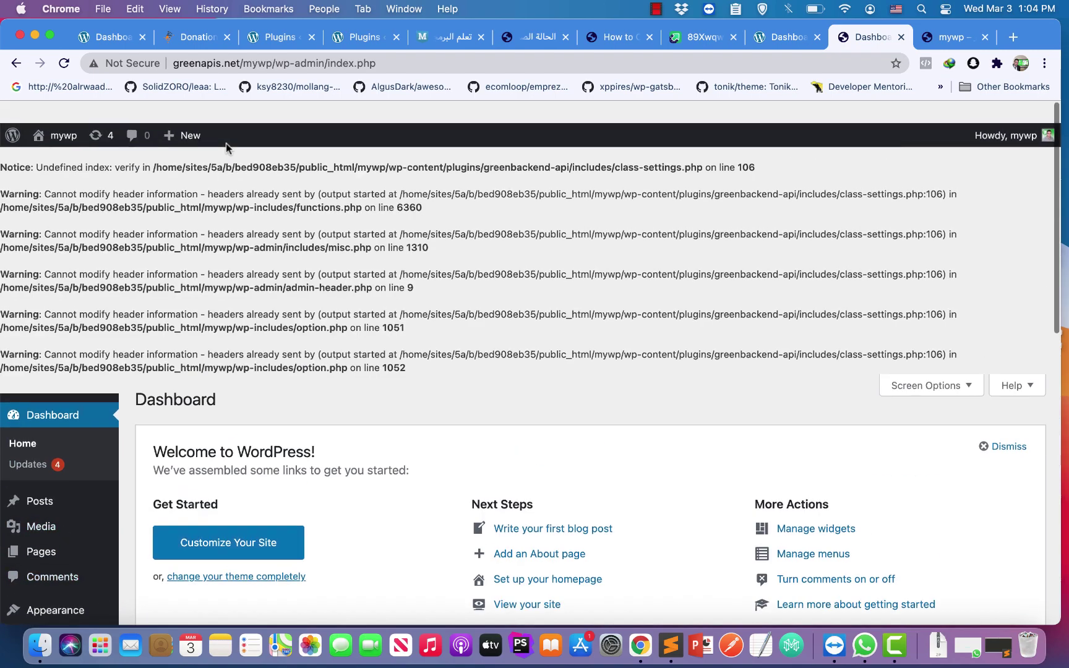
scroll(549, 265, "down", 10)
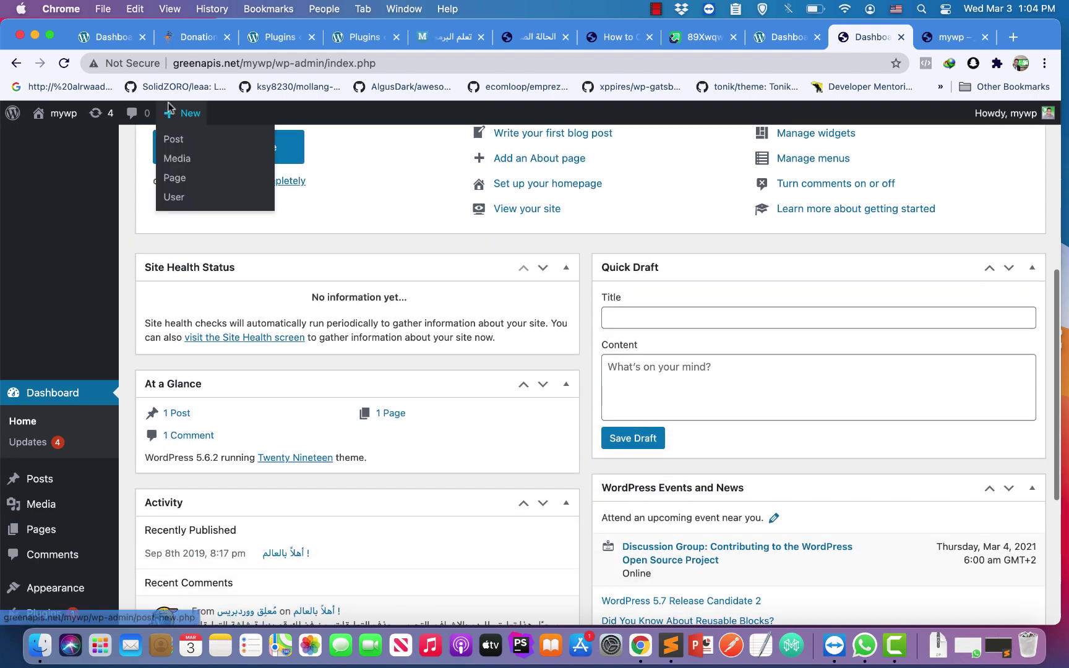
- Return to WP File Manager and open wp-config.php in the code editor
left_click(16, 65)
left_click(15, 65)
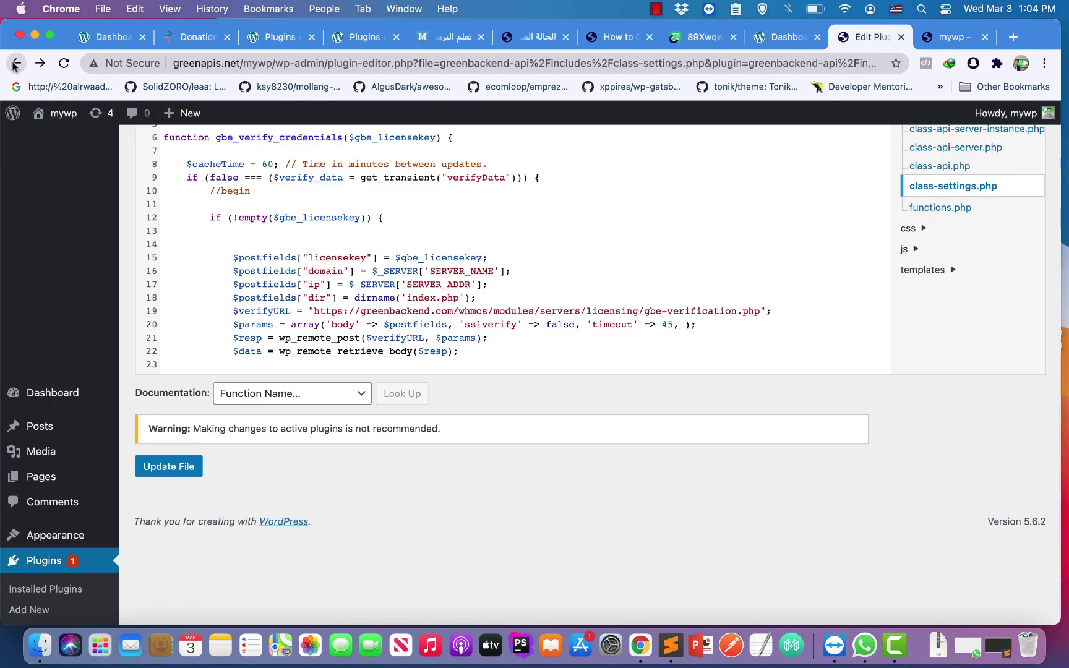
left_click(14, 64)
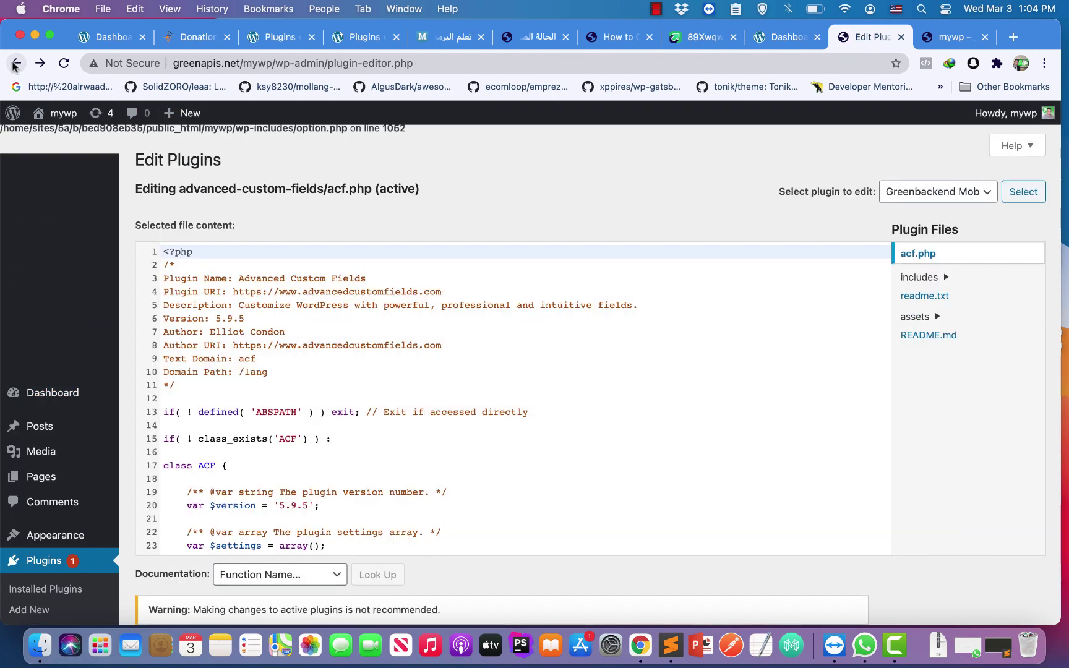
left_click(17, 71)
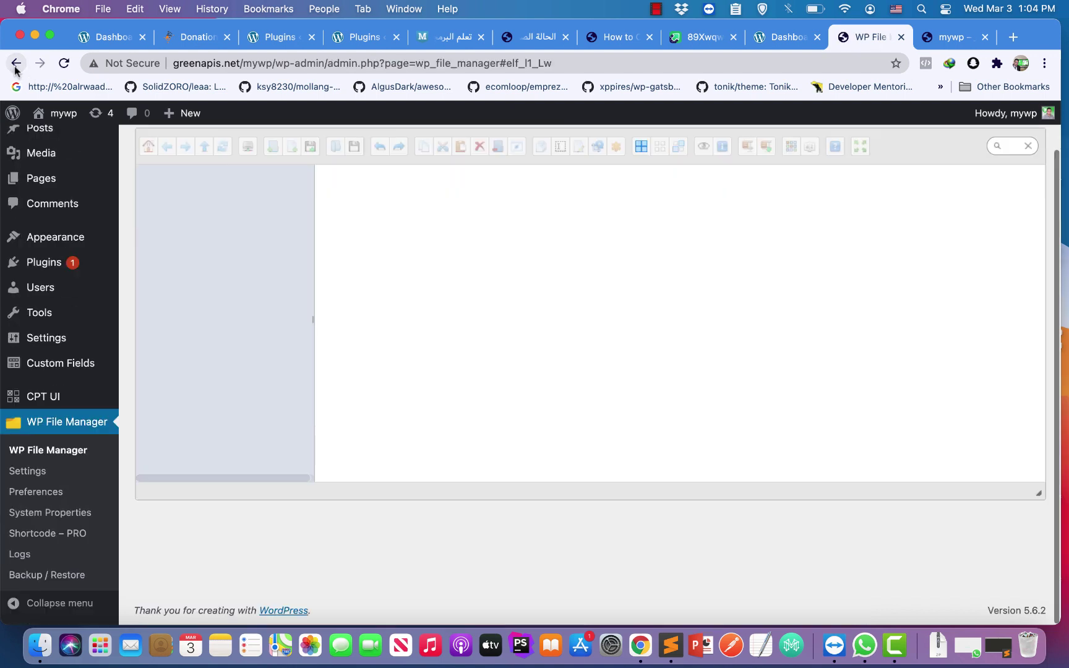
scroll(434, 320, "down", 3)
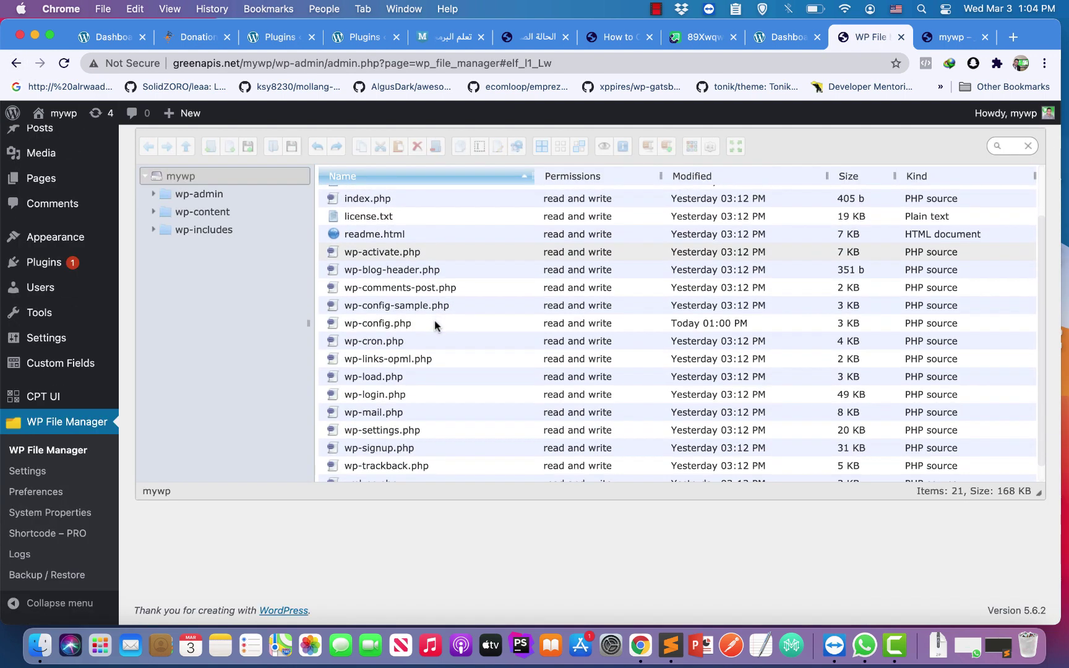
left_click(382, 327)
right_click(381, 328)
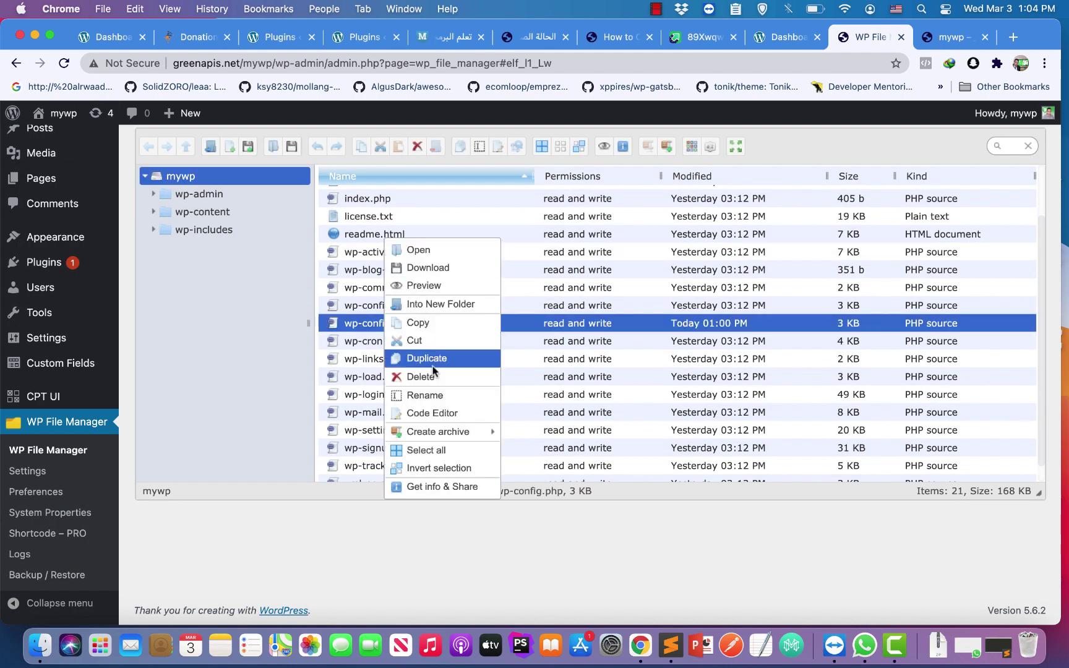
left_click(432, 413)
- Set WP_DEBUG to false on line 80 of wp-config.php, then save and close the file
scroll(569, 349, "down", 15)
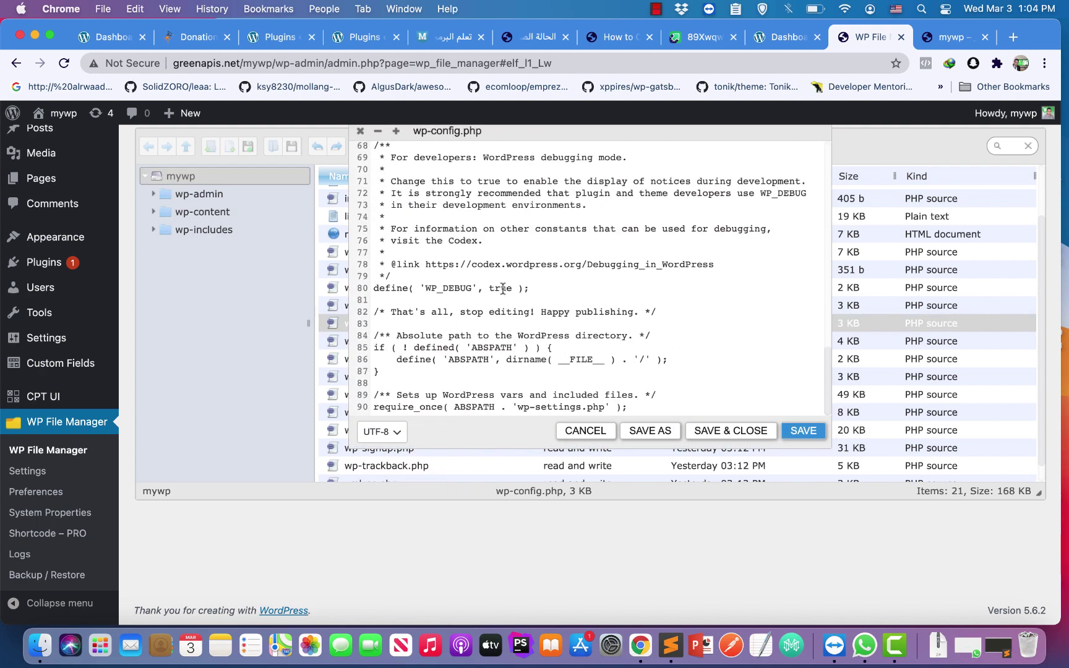
double_click(503, 288)
type("false")
scroll(599, 435, "up", 4)
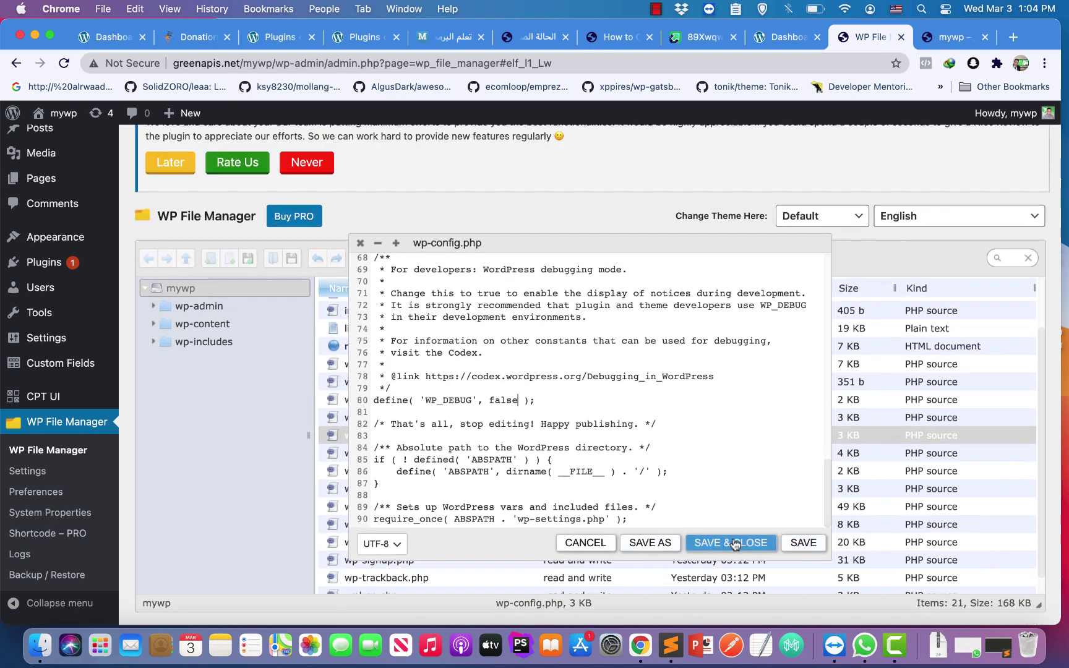
left_click(799, 543)
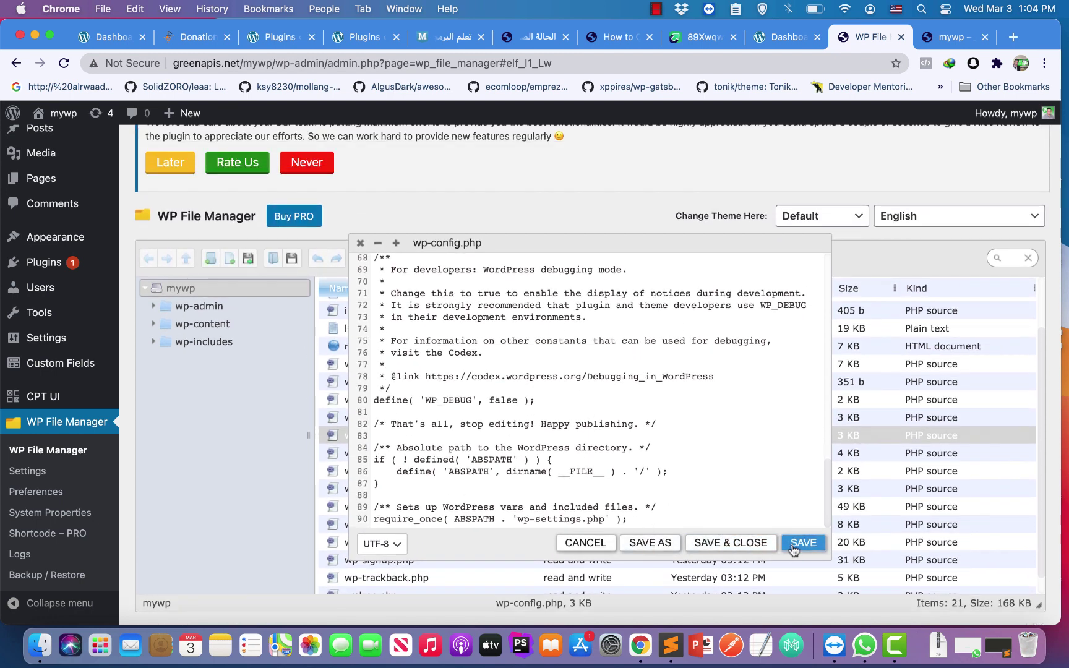
left_click(585, 543)
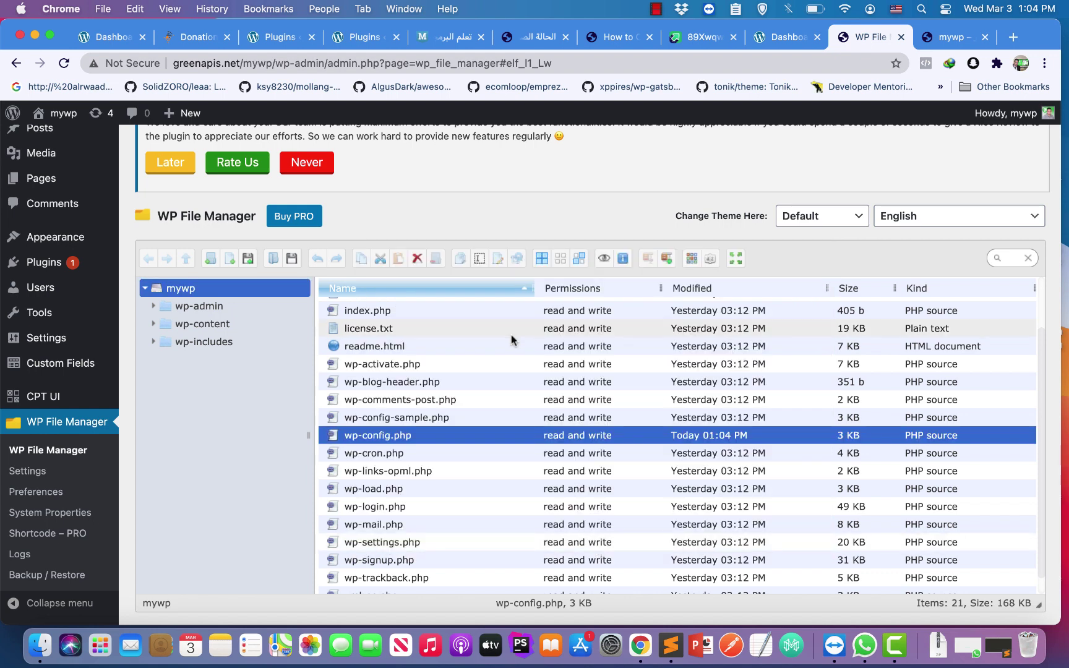
- Open the dashboard home in a new browser tab and reload it to check for debug messages
scroll(470, 195, "up", 2)
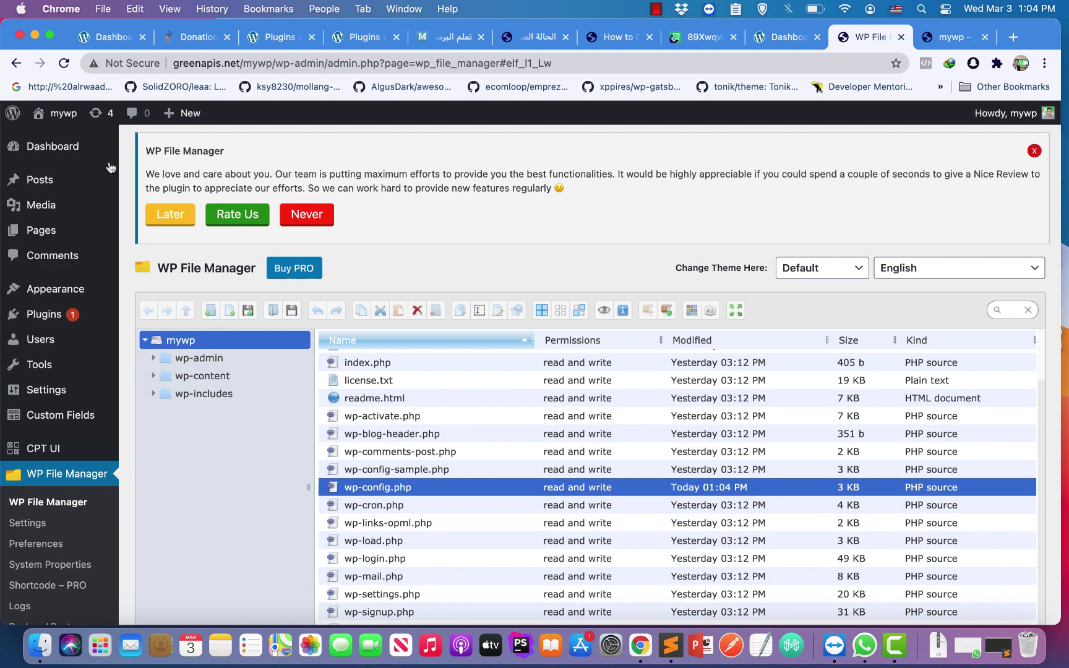
mouse_move(49, 152)
left_click(177, 154, "super")
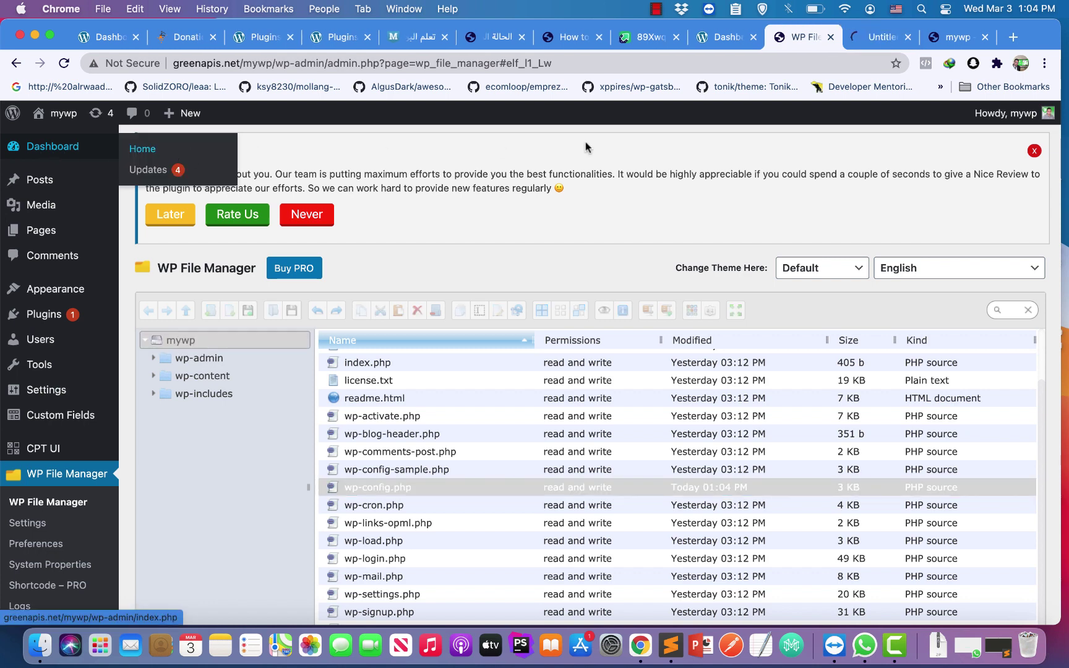
left_click(879, 37)
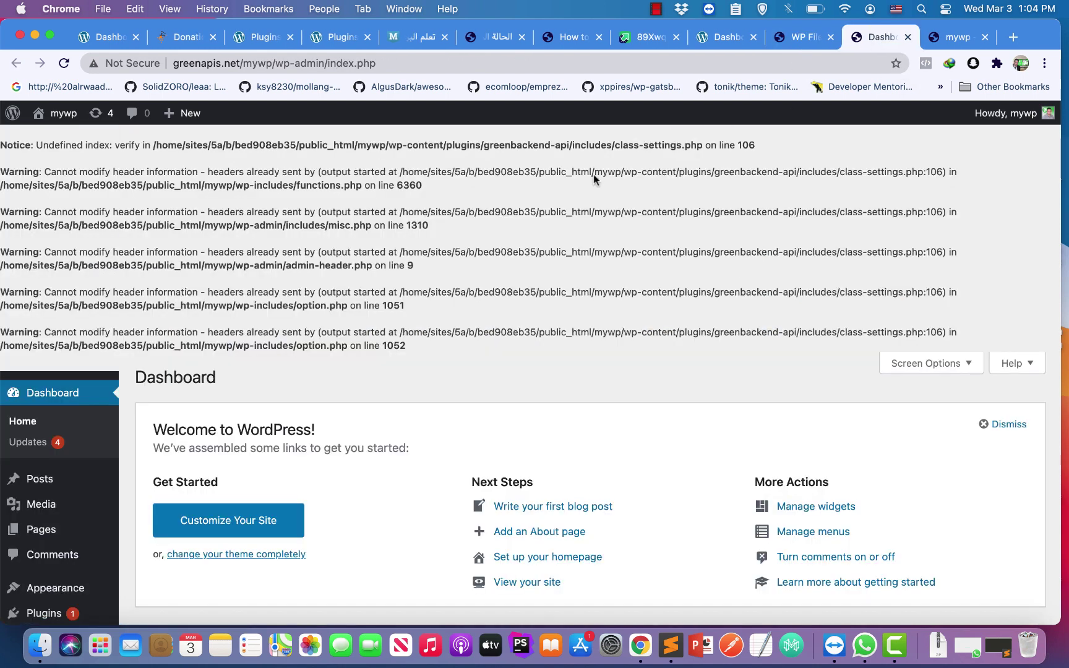
right_click(552, 240)
left_click(602, 277)
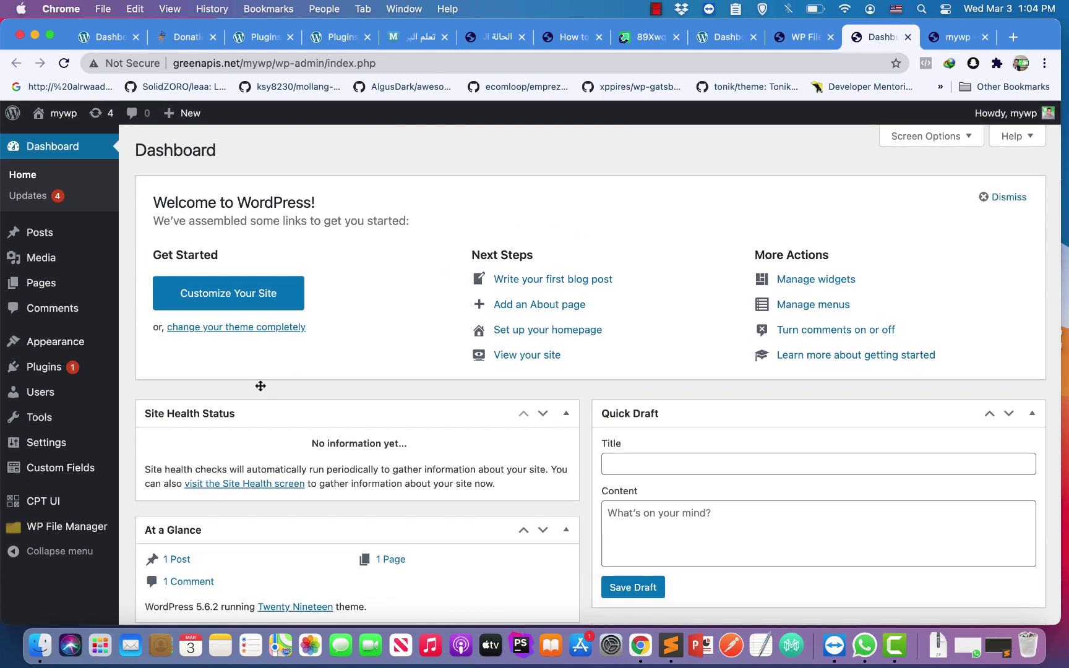
- Go to the page for adding new plugins and search the plugin directory for "query monitor"
mouse_move(110, 372)
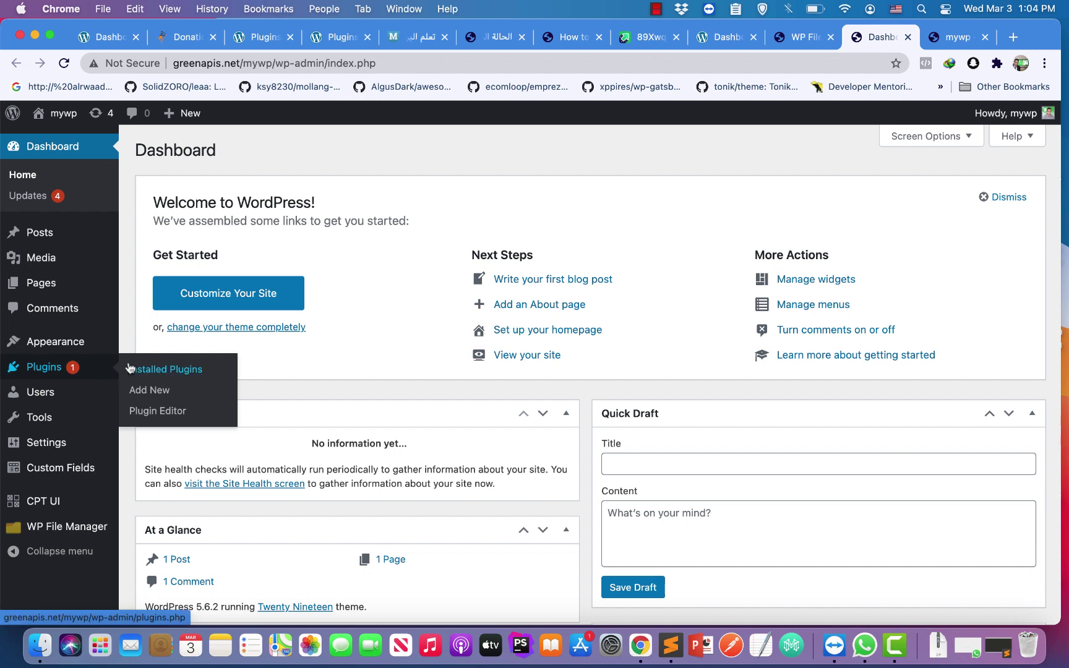
left_click(167, 389)
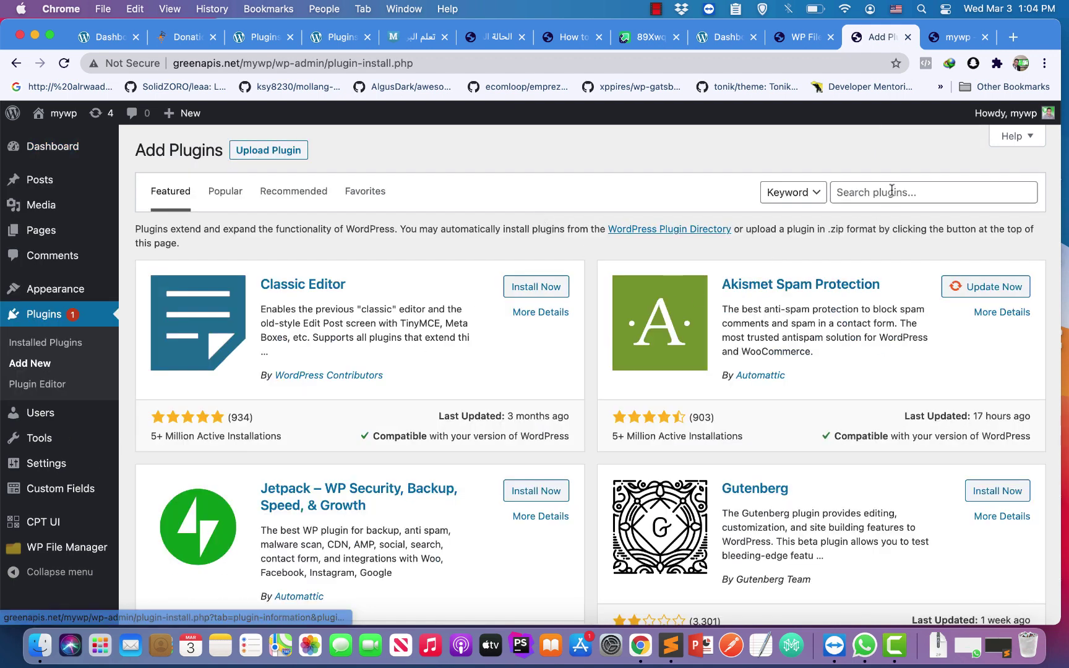
left_click(961, 189)
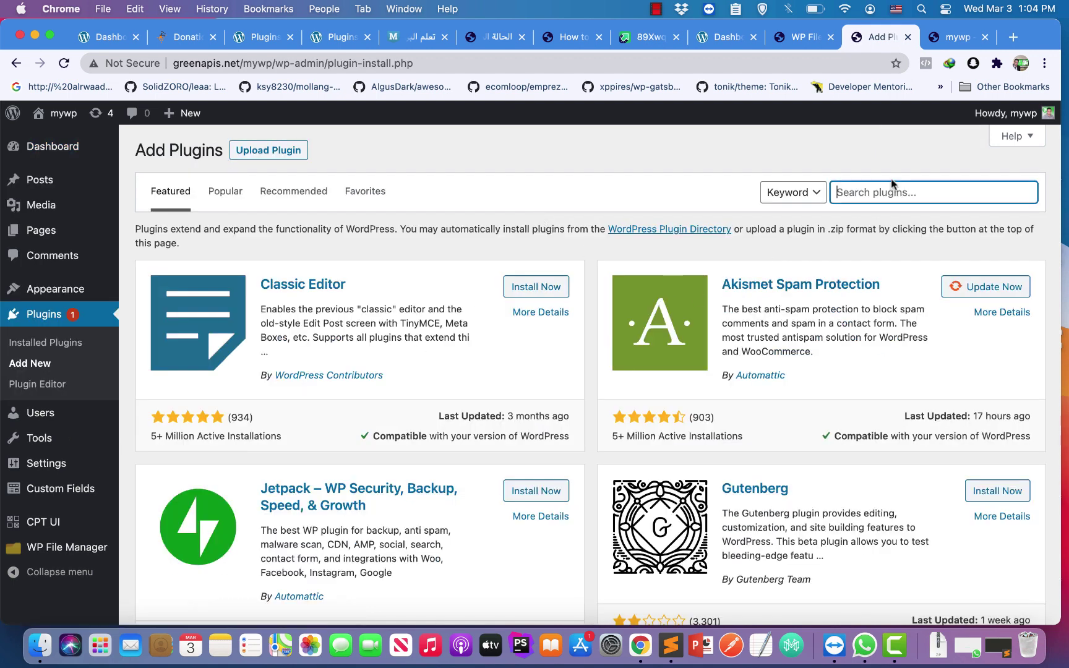
type("query monitor")
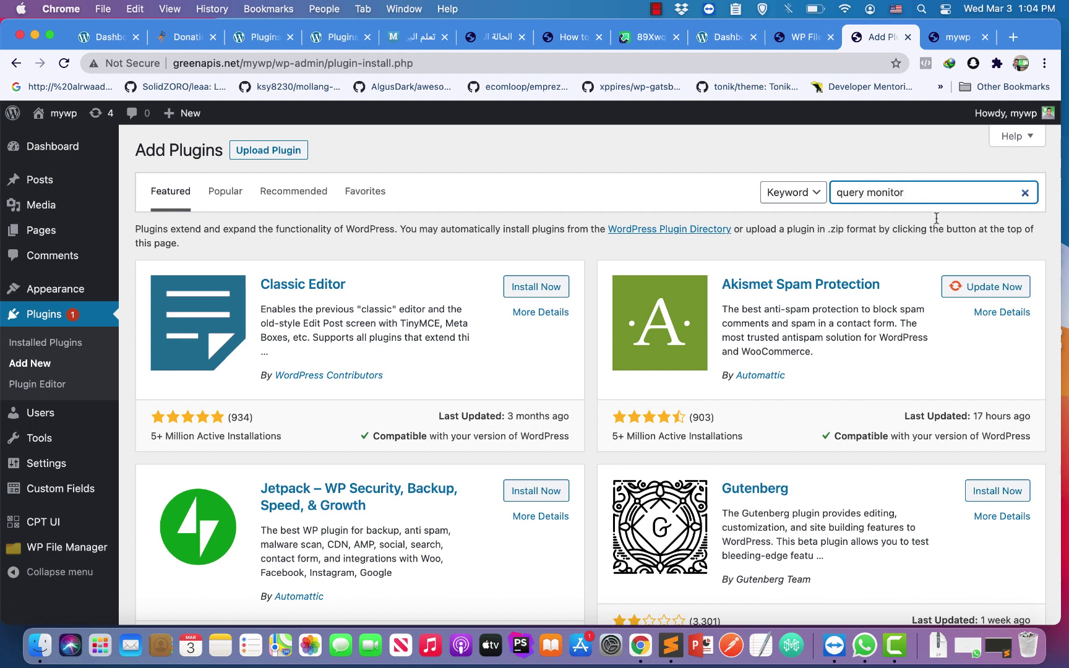
key("Return")
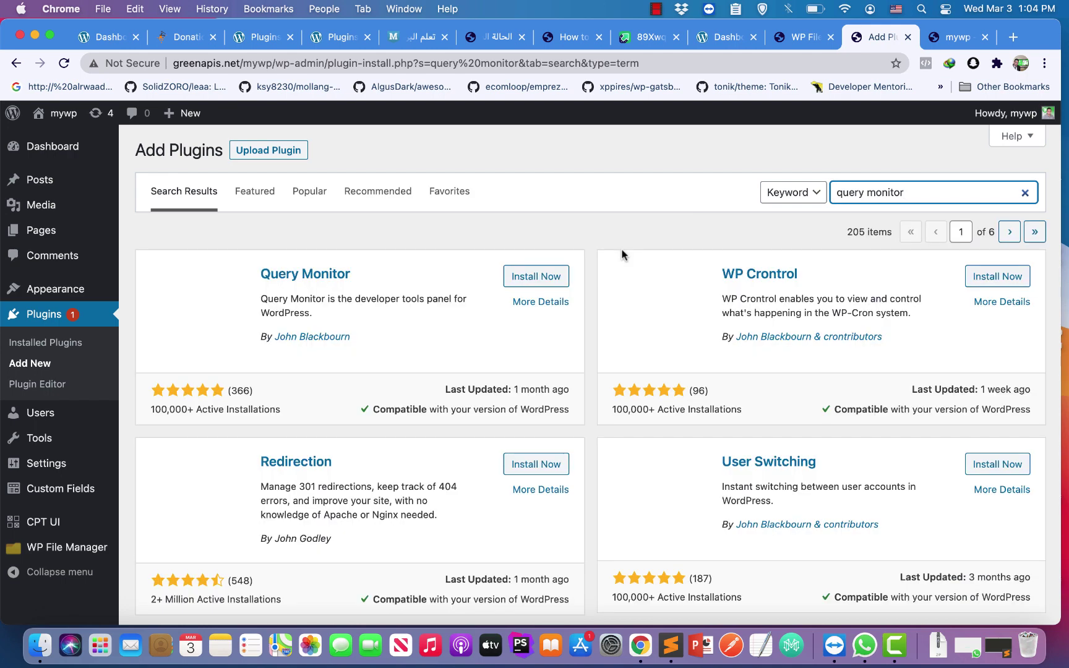
- Install the Query Monitor plugin from the search results and activate it
left_click(547, 281)
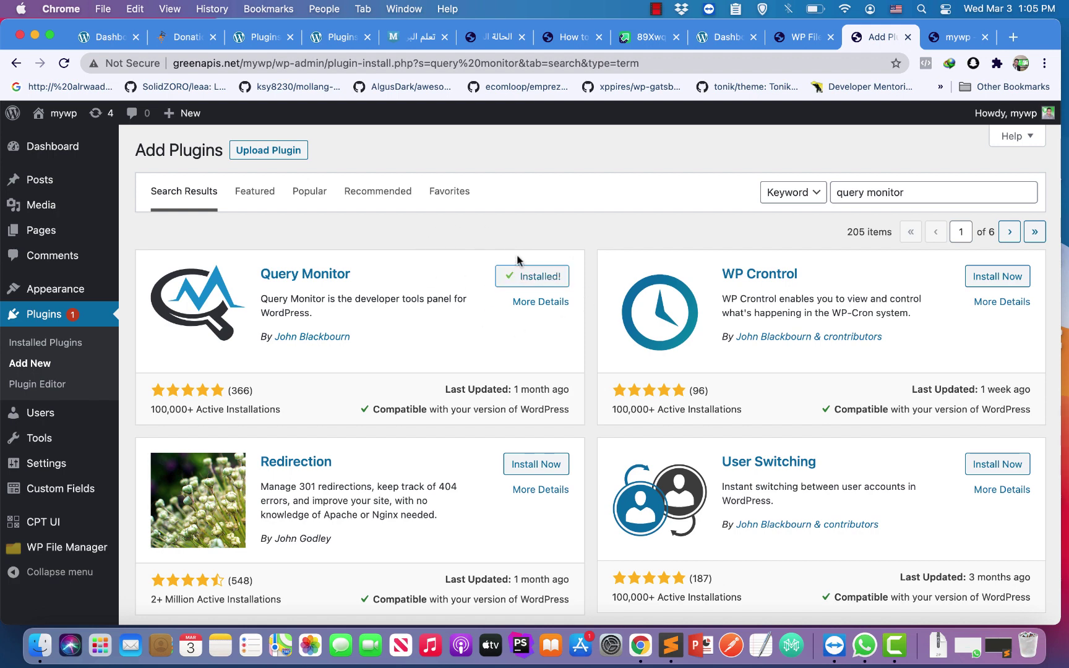
left_click(542, 278)
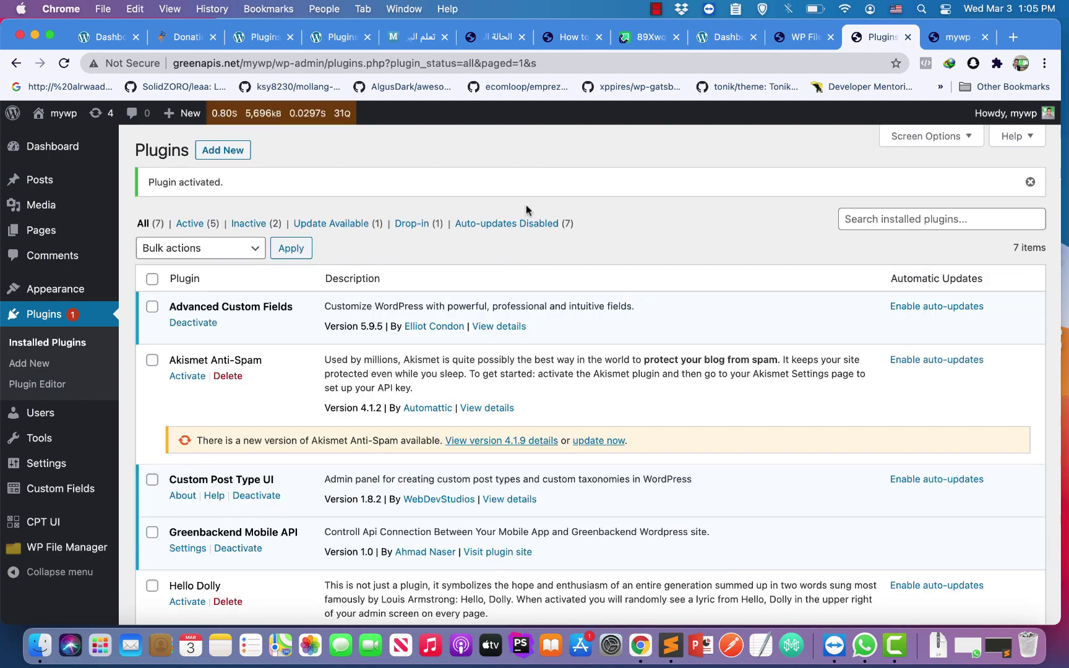
scroll(379, 211, "down", 5)
scroll(379, 212, "up", 5)
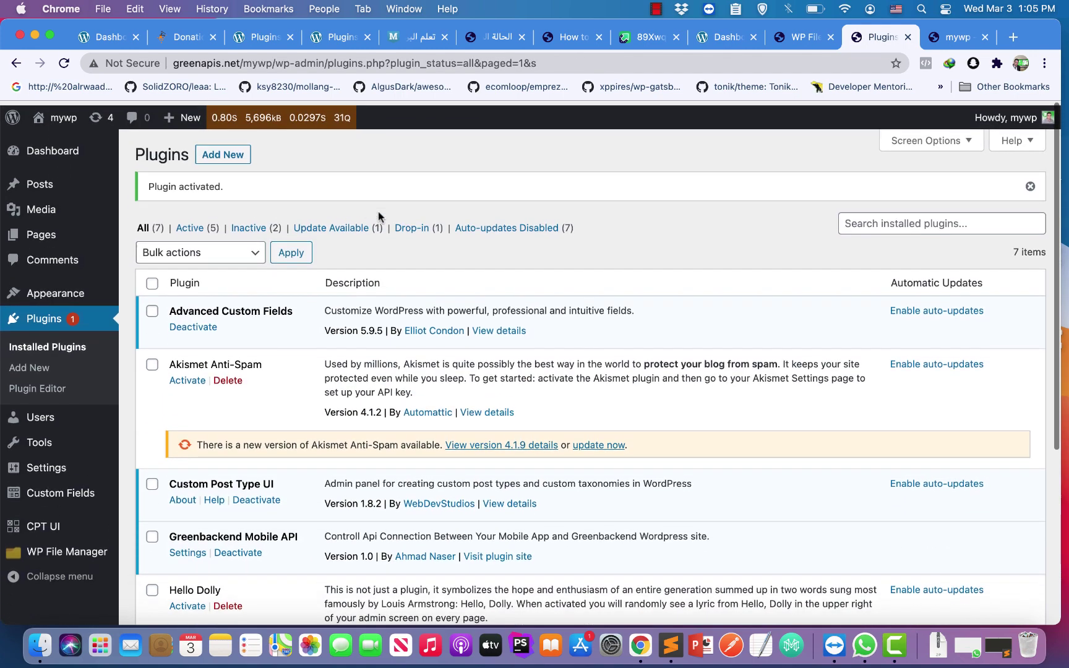
- Return to the dashboard home and examine Query Monitor's PHP Errors entry, including the file and line it names
left_click(421, 230)
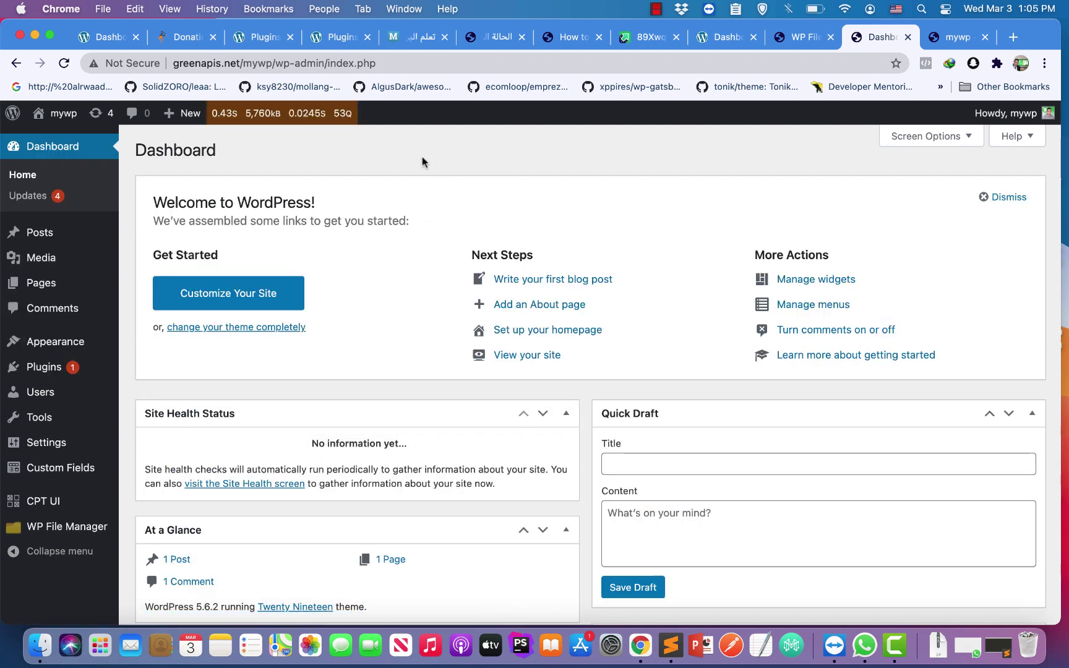
mouse_move(307, 113)
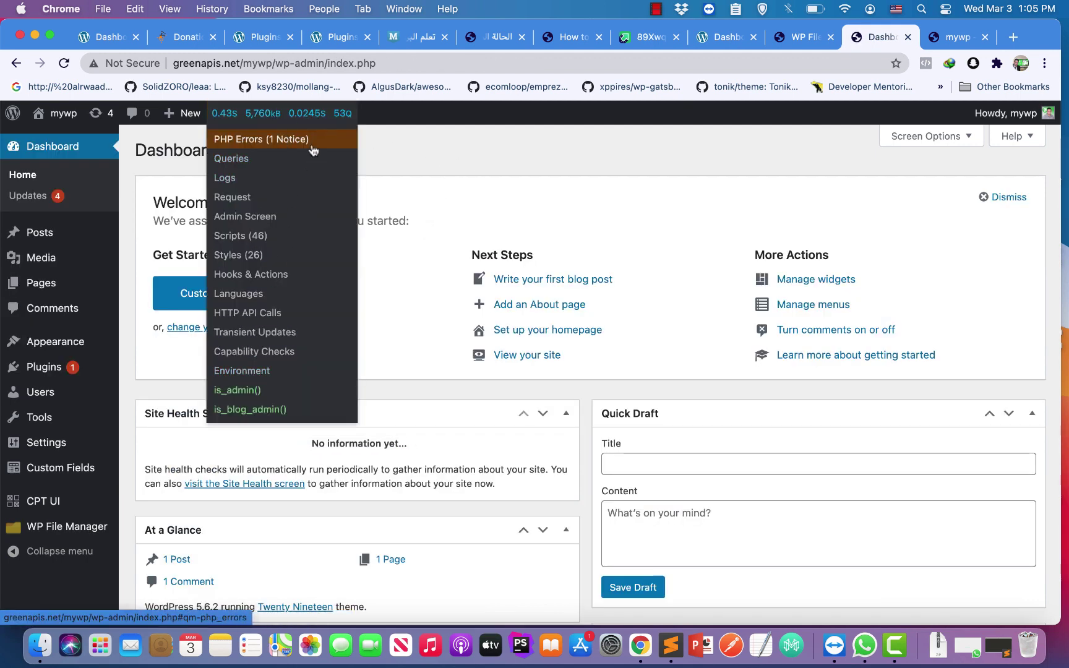
left_click(306, 137)
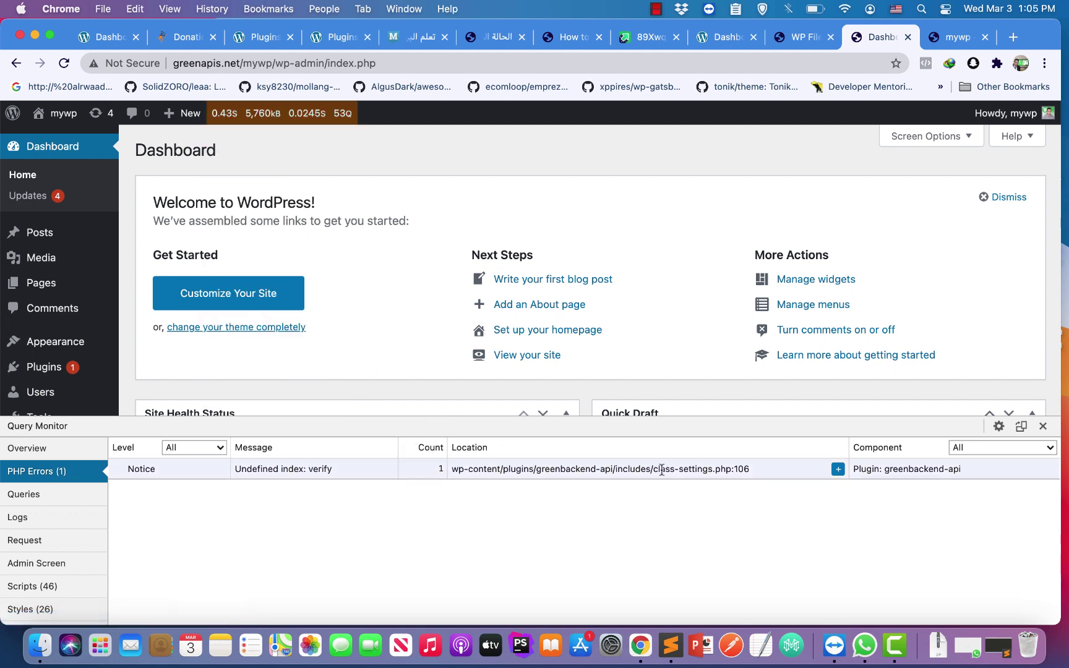
left_click_drag(764, 473, 493, 472)
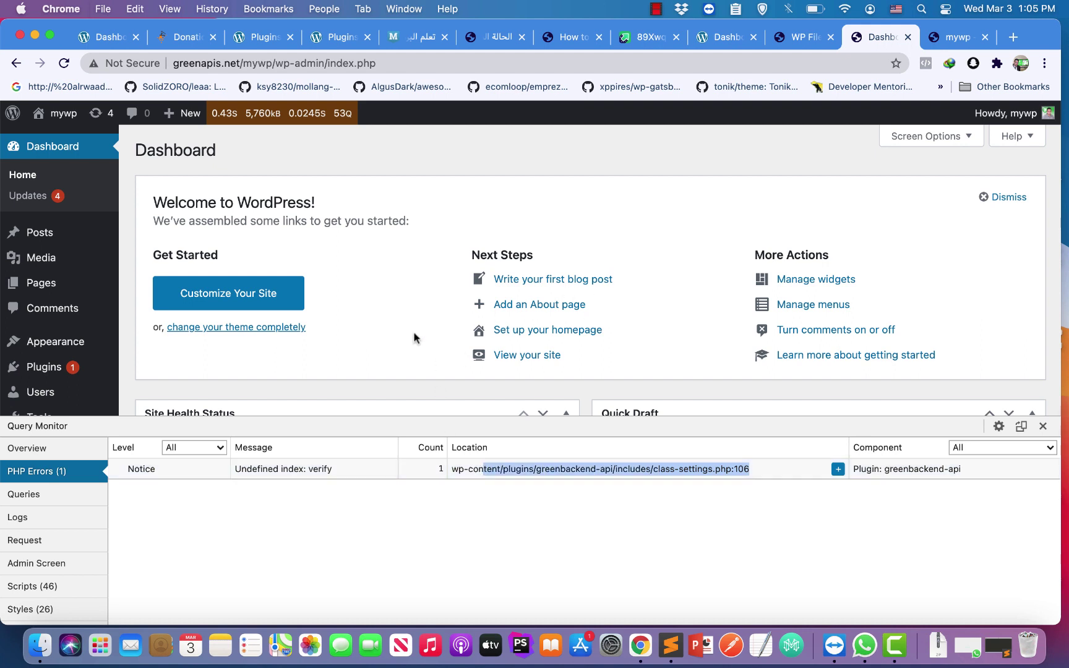
mouse_move(248, 114)
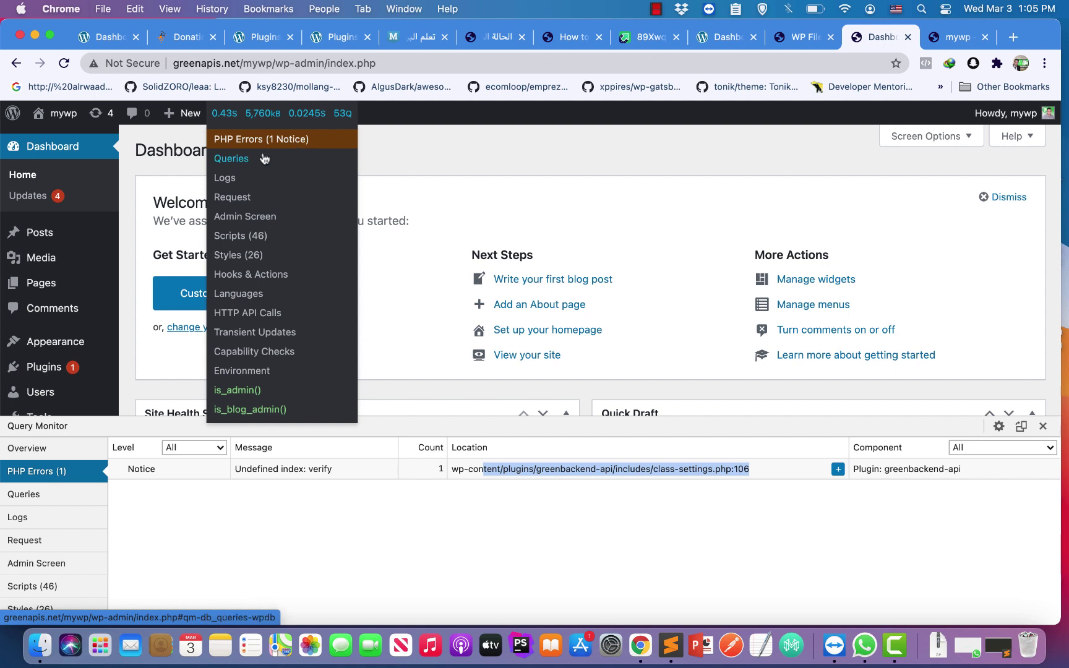
- Visit the site's front page and examine the file location given in Query Monitor's PHP Errors there
mouse_move(71, 129)
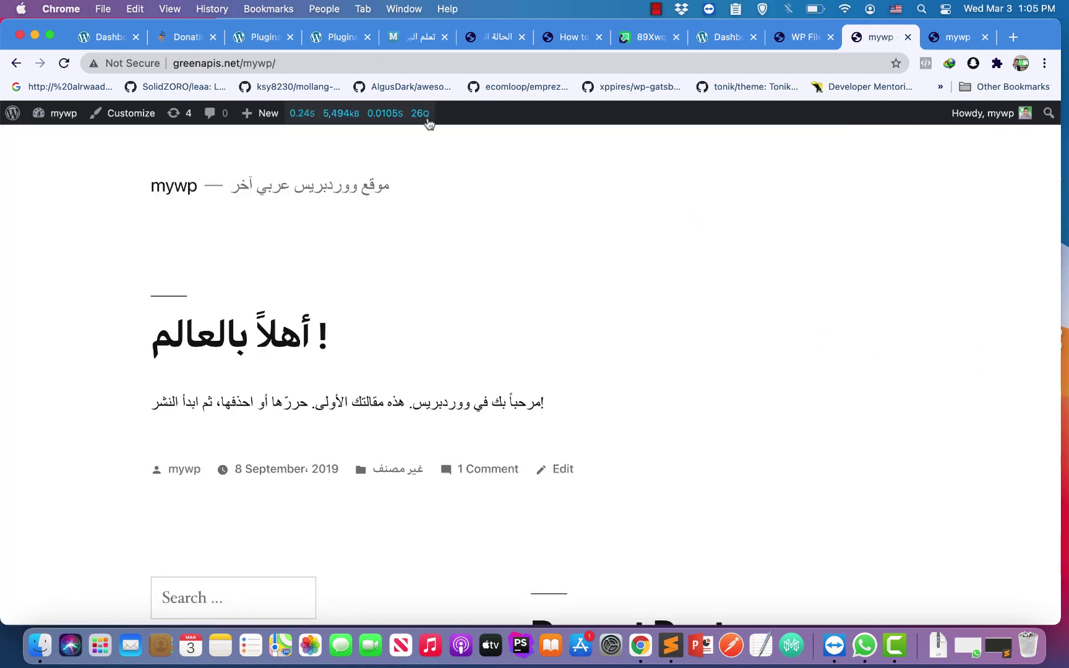
left_click(366, 141)
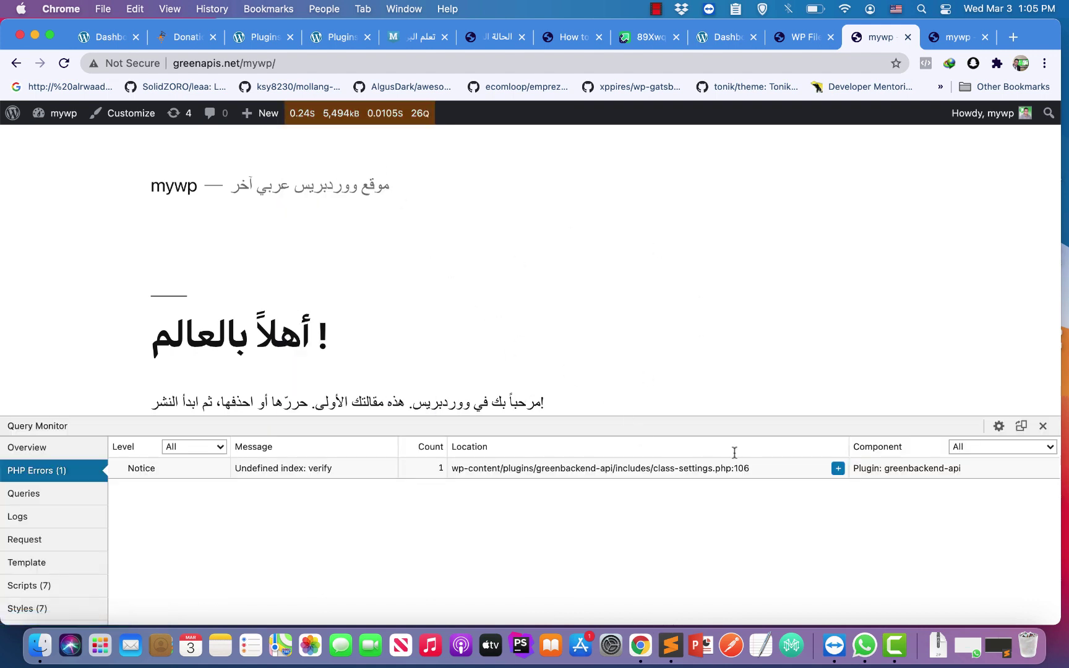
triple_click(790, 465)
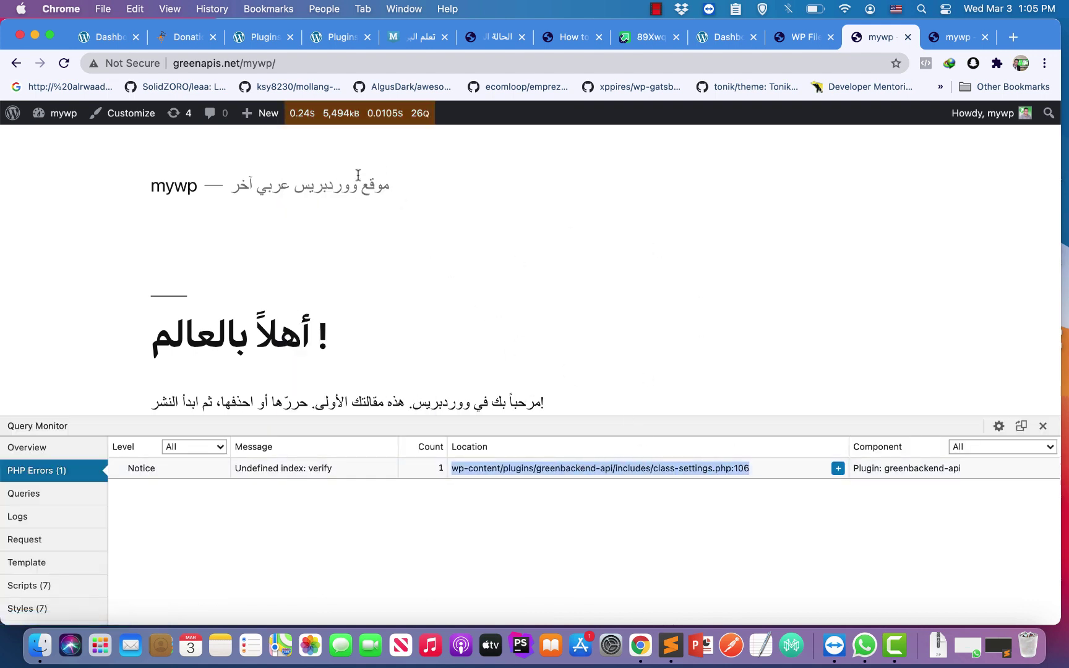
- Open the "أهلاً بالعالم !" post, enlarge the Query Monitor panel, and review its Queries and Logs
scroll(356, 253, "down", 3)
left_click(309, 229)
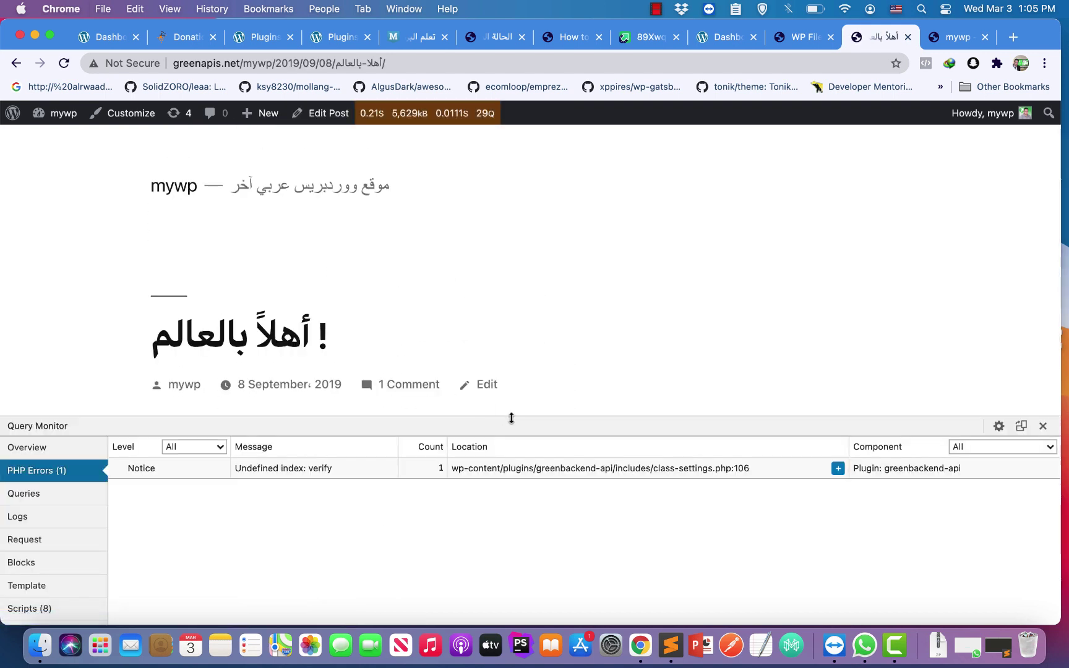
left_click_drag(511, 419, 498, 272)
left_click(42, 352)
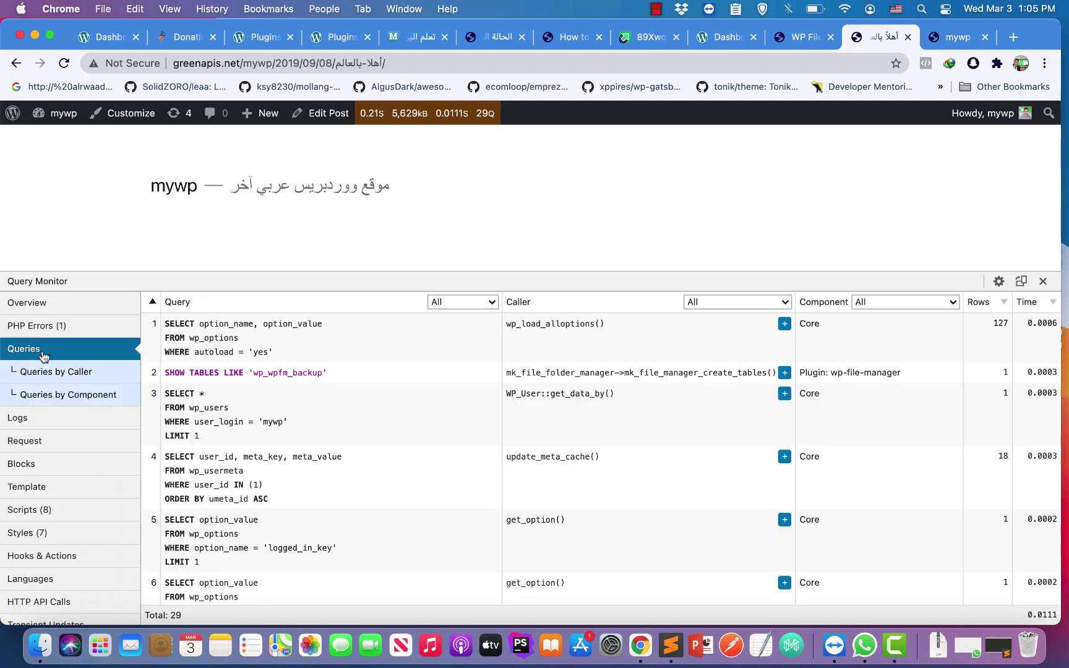
left_click(41, 426)
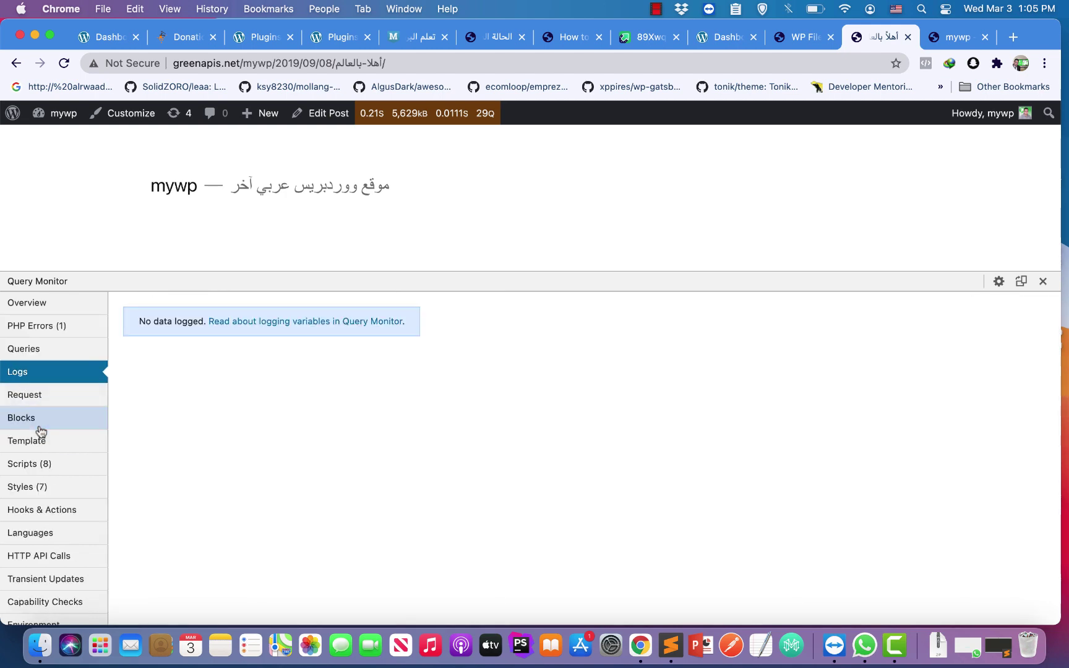
- Examine the post's template hierarchy and template hooks in use, plus its loaded scripts and styles, in Query Monitor
left_click(51, 441)
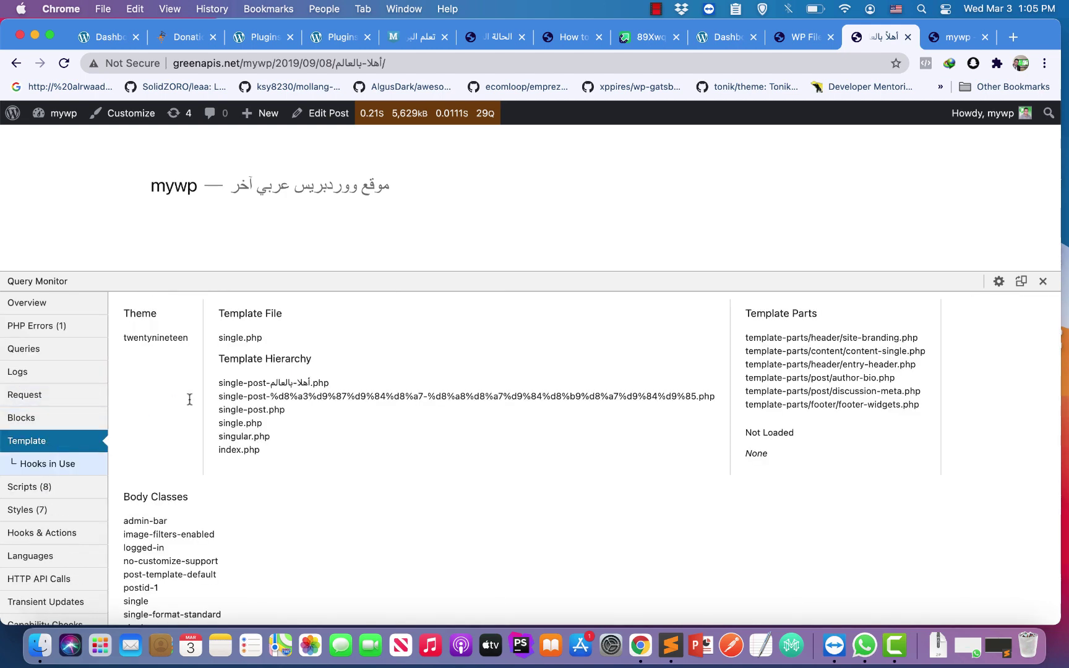
scroll(262, 376, "down", 2)
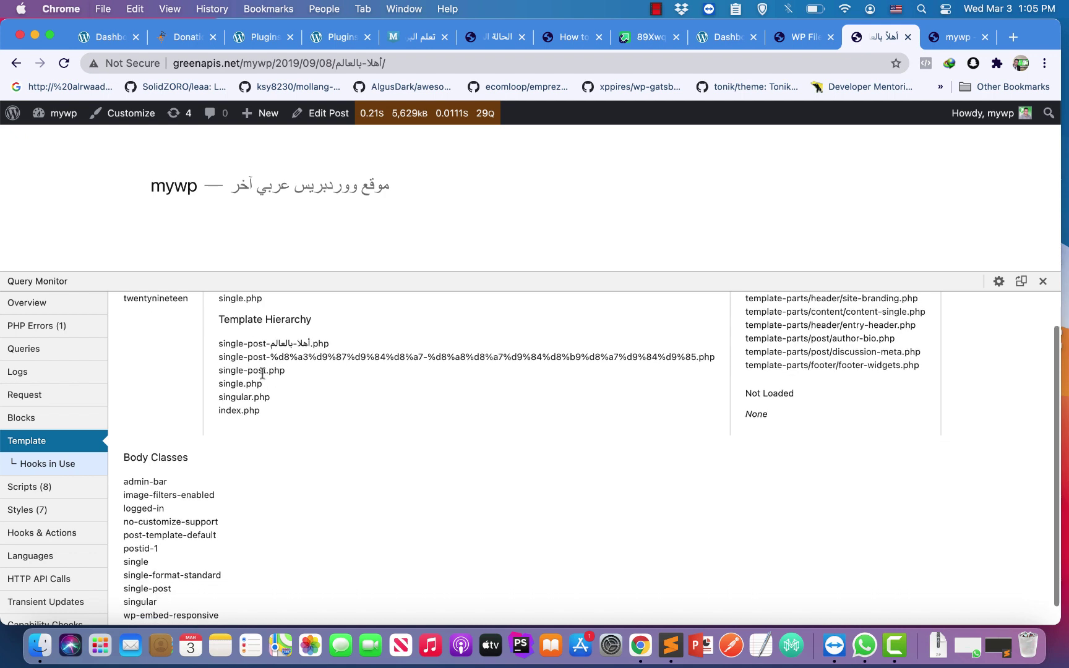
left_click(48, 466)
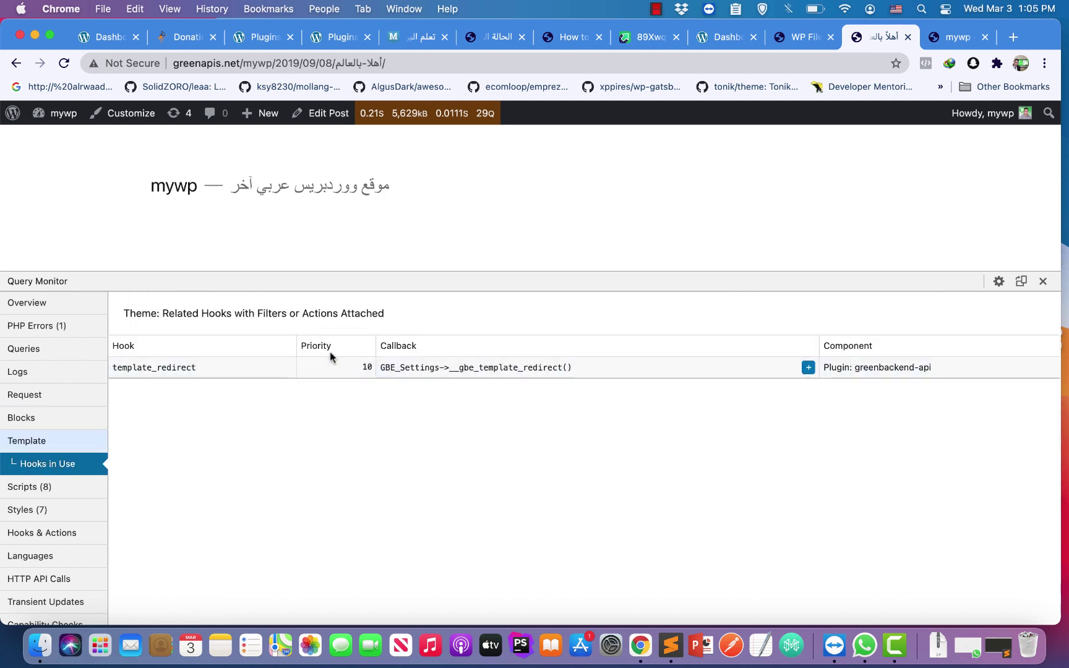
left_click(39, 487)
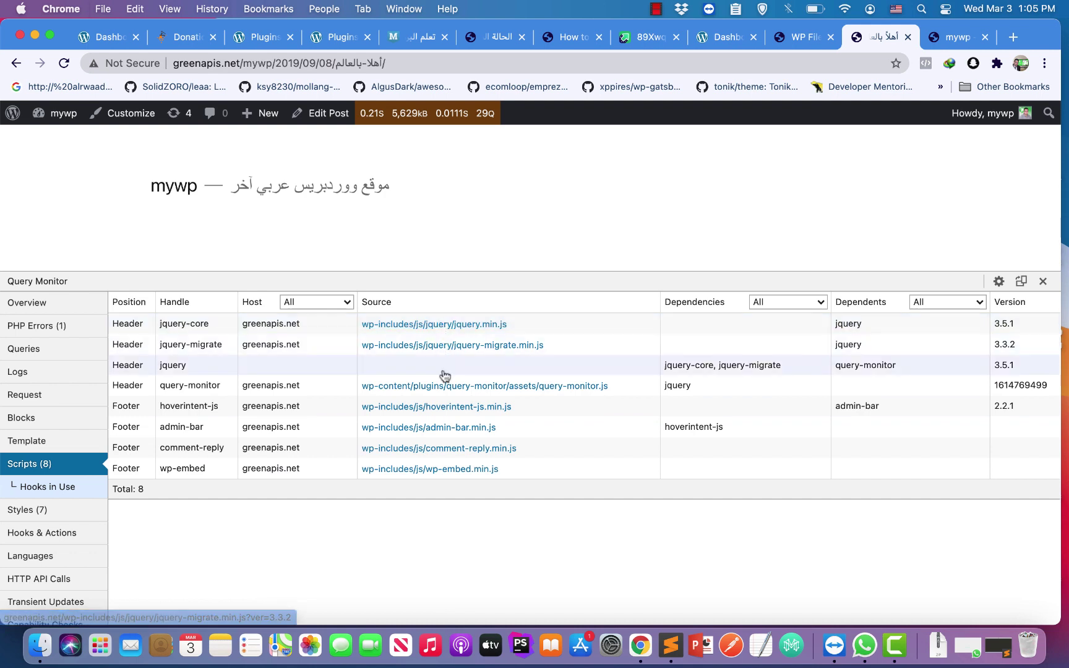
left_click(47, 514)
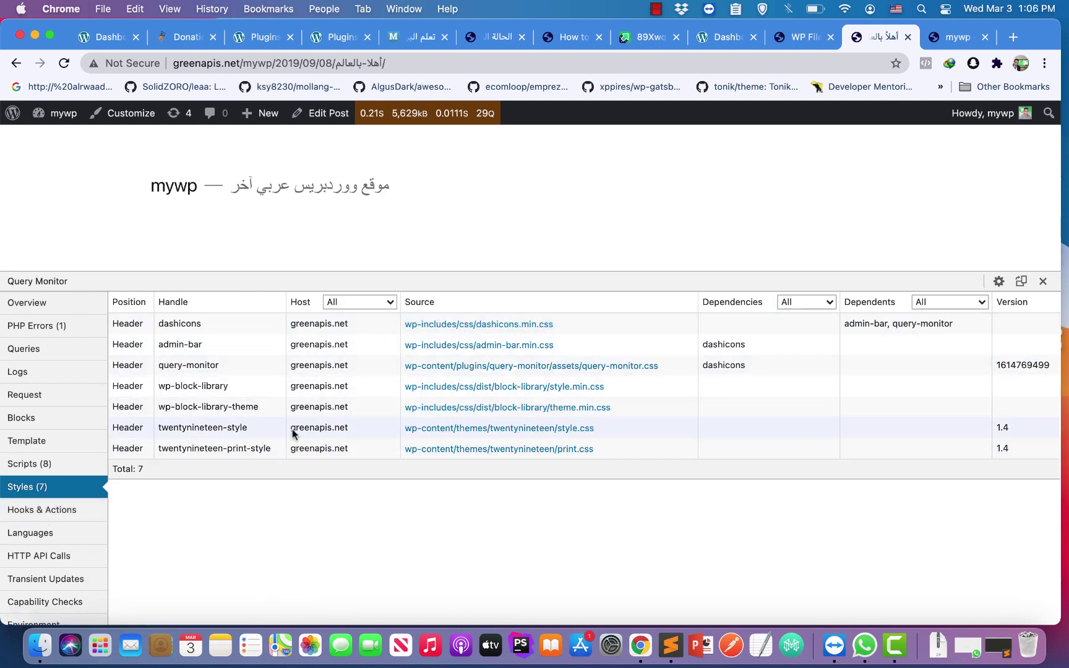
- Review Query Monitor's Hooks & Actions, Languages, HTTP API Calls and Transient Updates for the post
left_click(59, 516)
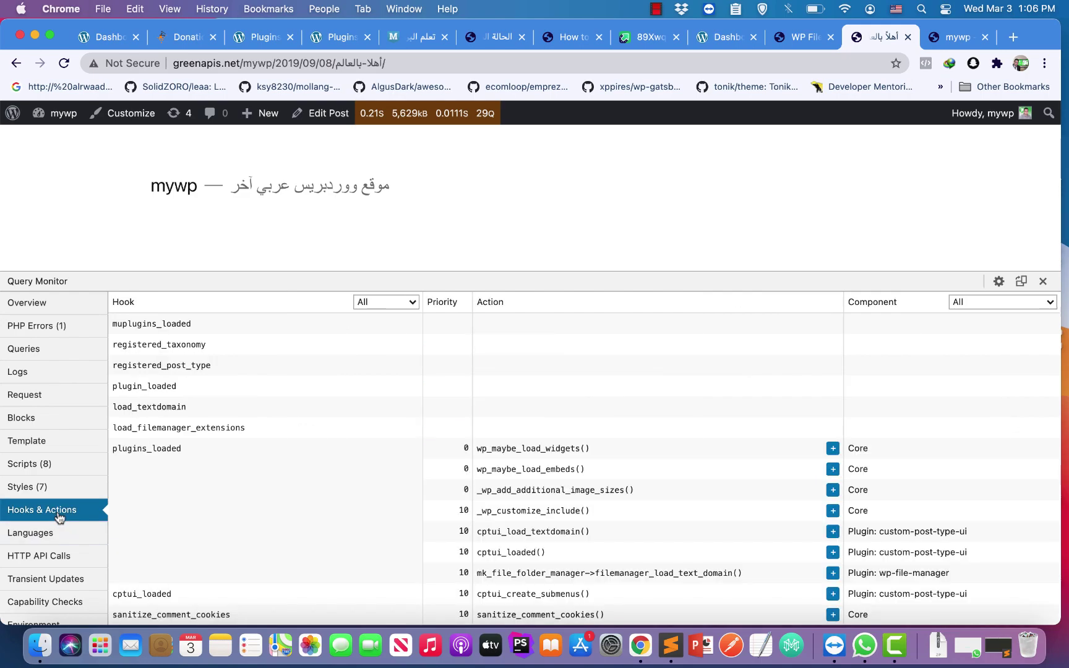
scroll(337, 402, "down", 20)
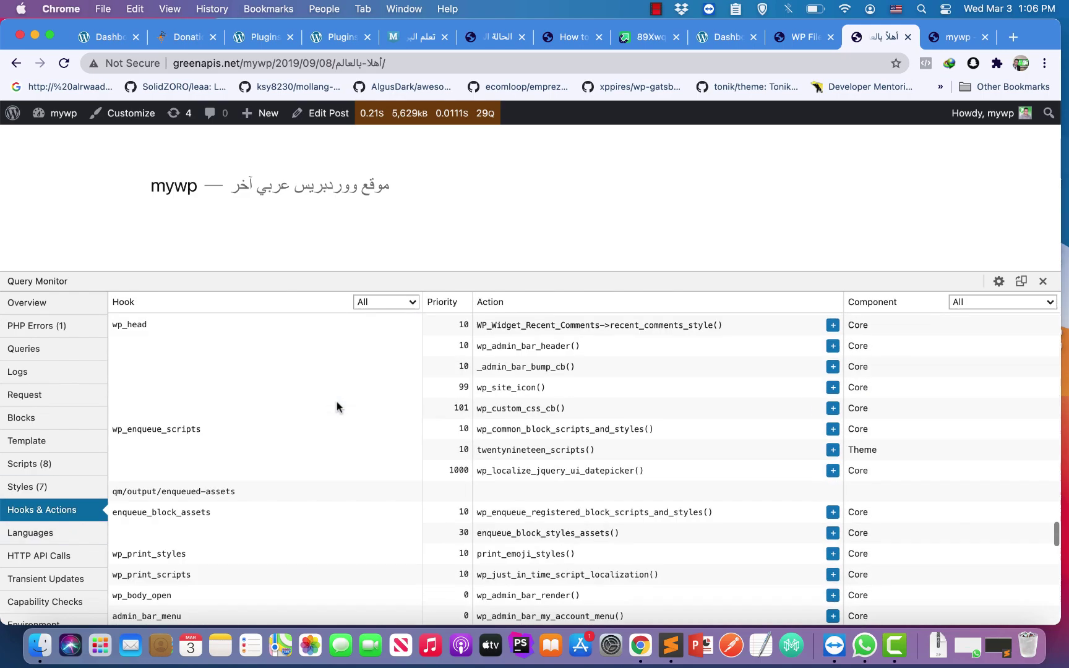
scroll(337, 402, "up", 20)
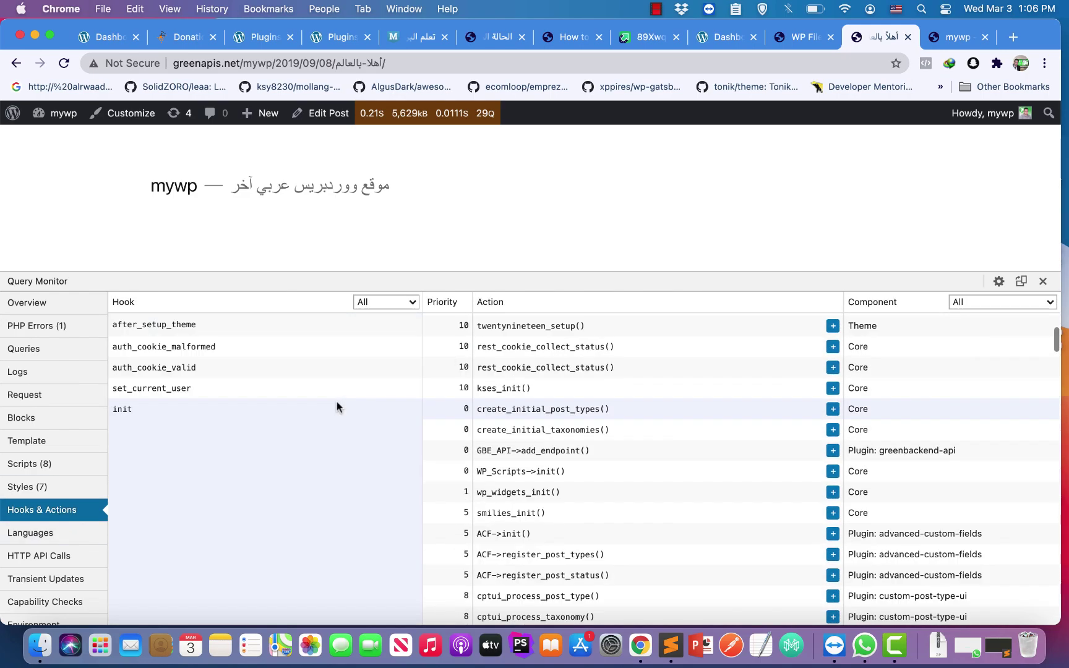
left_click(43, 533)
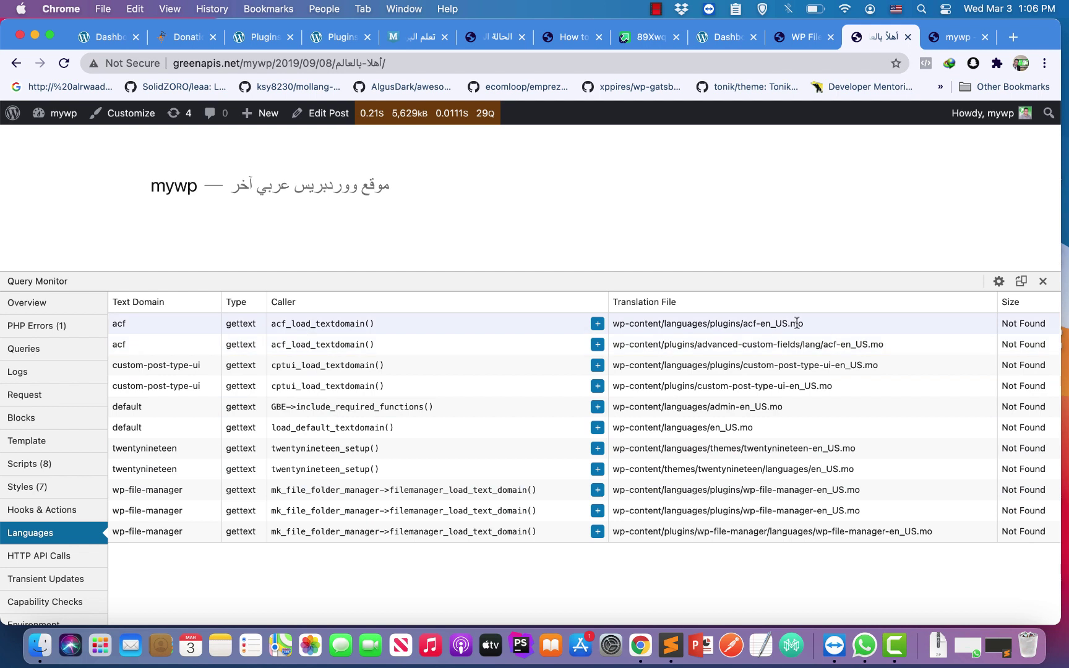
left_click(55, 555)
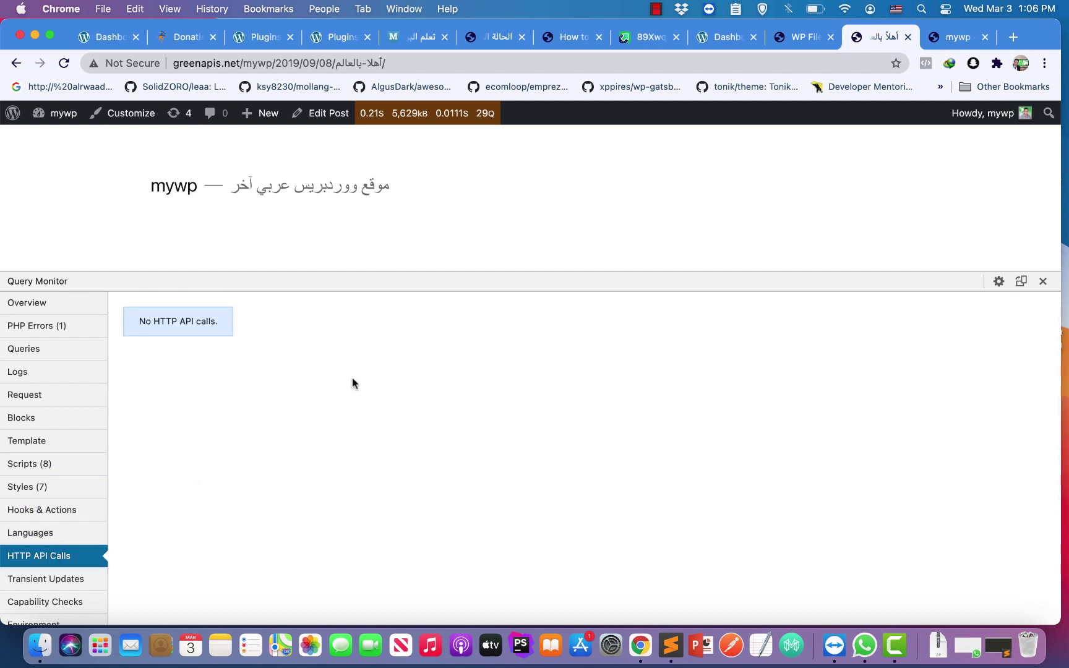
left_click(59, 580)
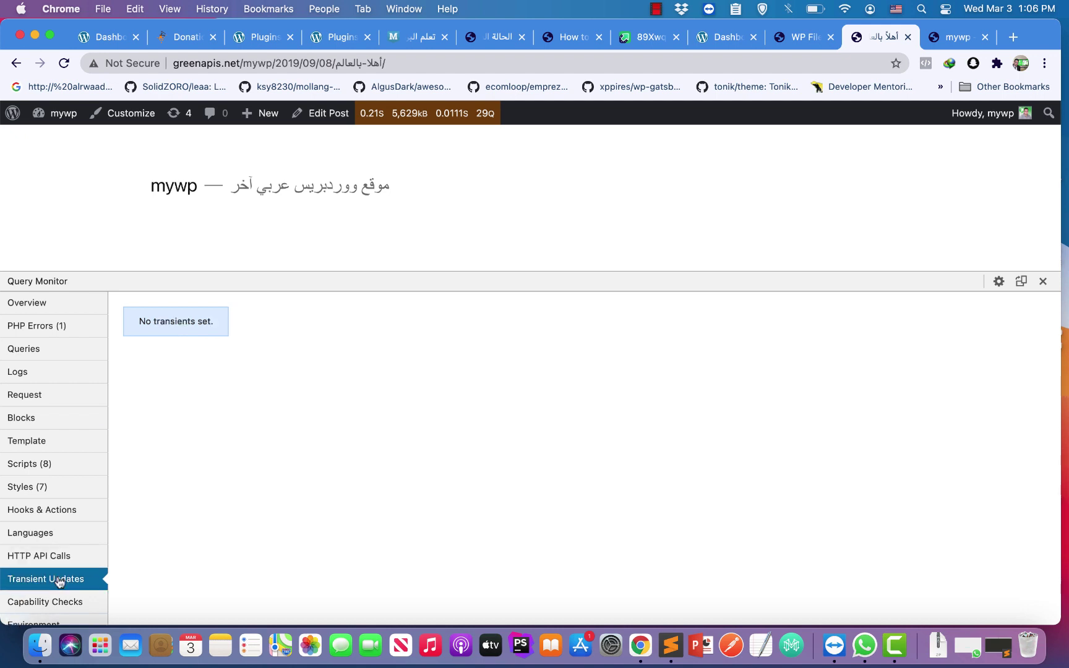
- Open Capability Checks in Query Monitor and examine the define line needed in wp-config.php to enable it
left_click(57, 602)
scroll(62, 601, "down", 1)
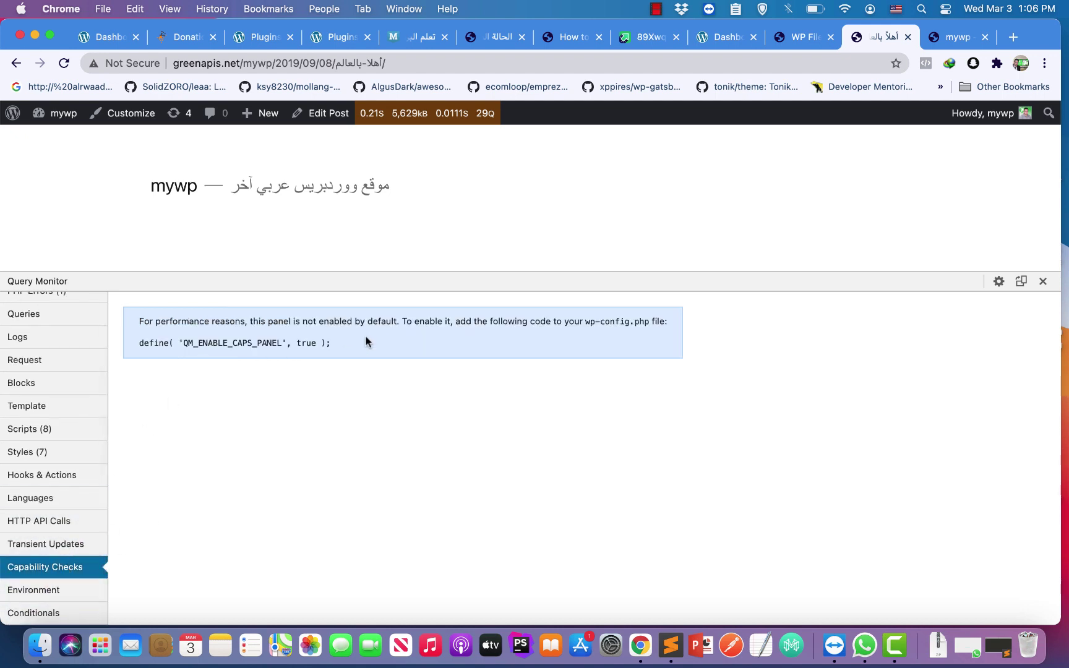
left_click_drag(338, 342, 164, 340)
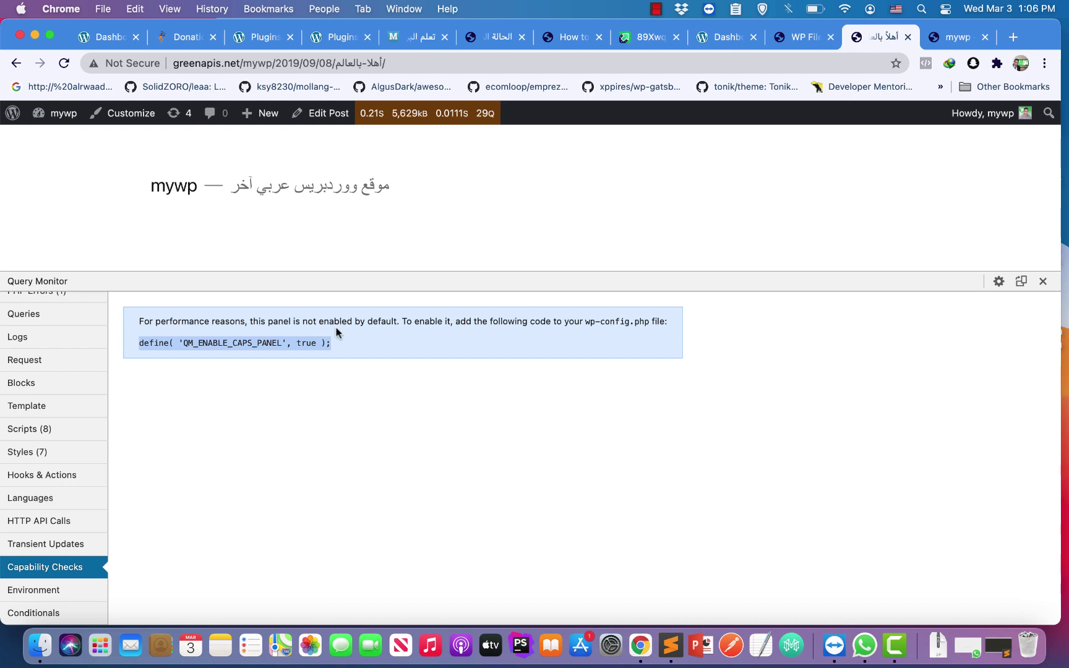
left_click(294, 358)
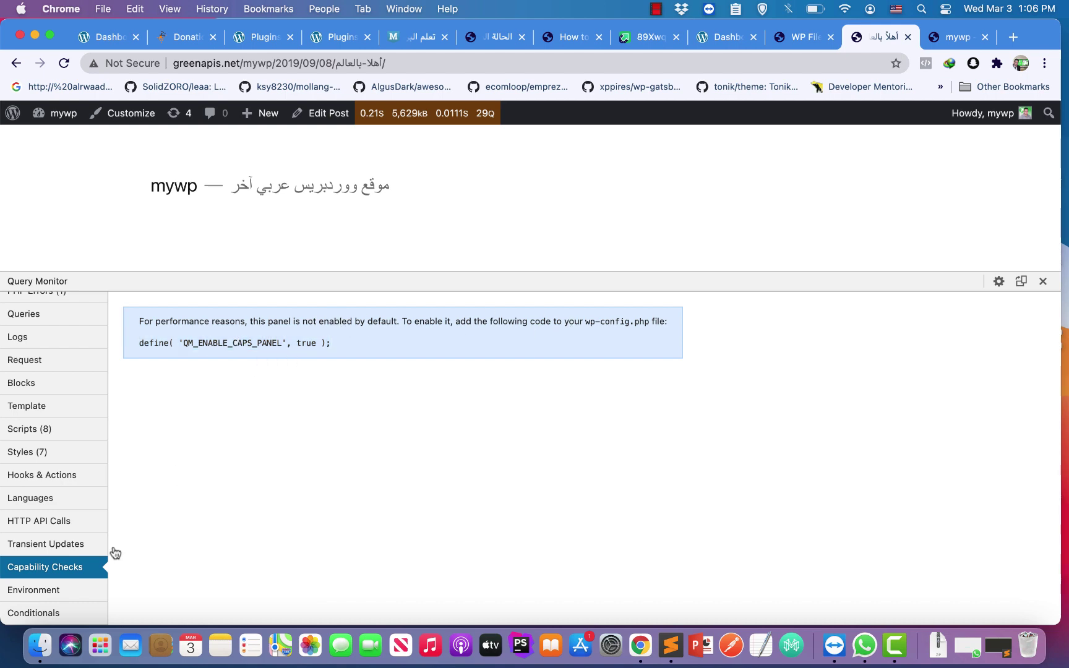
- Examine the PHP, database, WordPress and server details in Query Monitor's Environment section
left_click(17, 590)
scroll(441, 415, "down", 5)
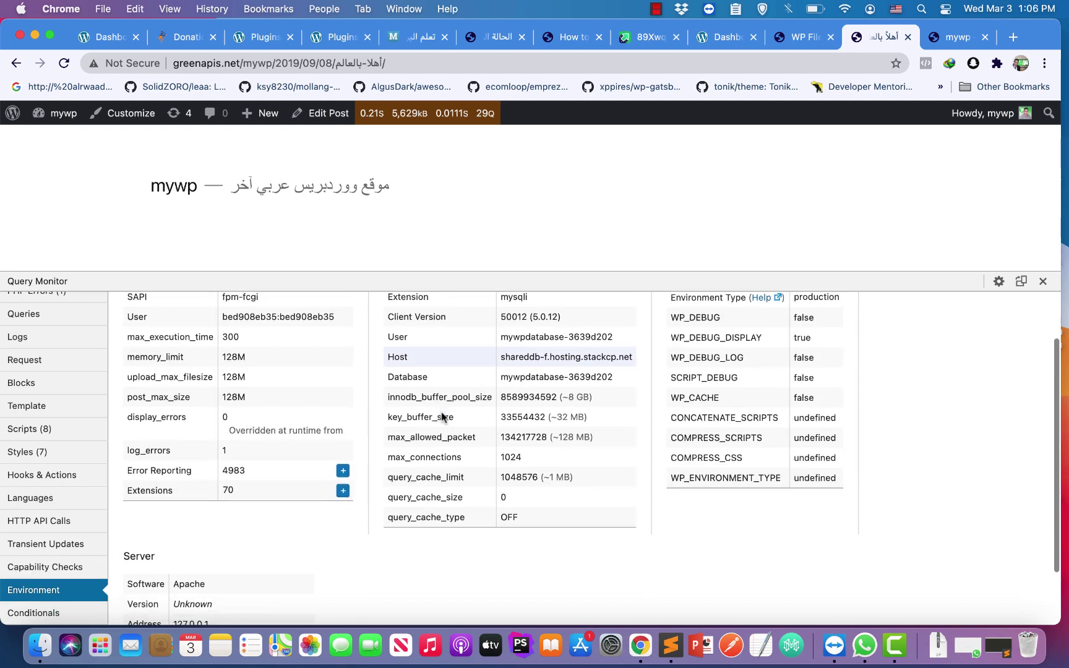
scroll(371, 414, "up", 5)
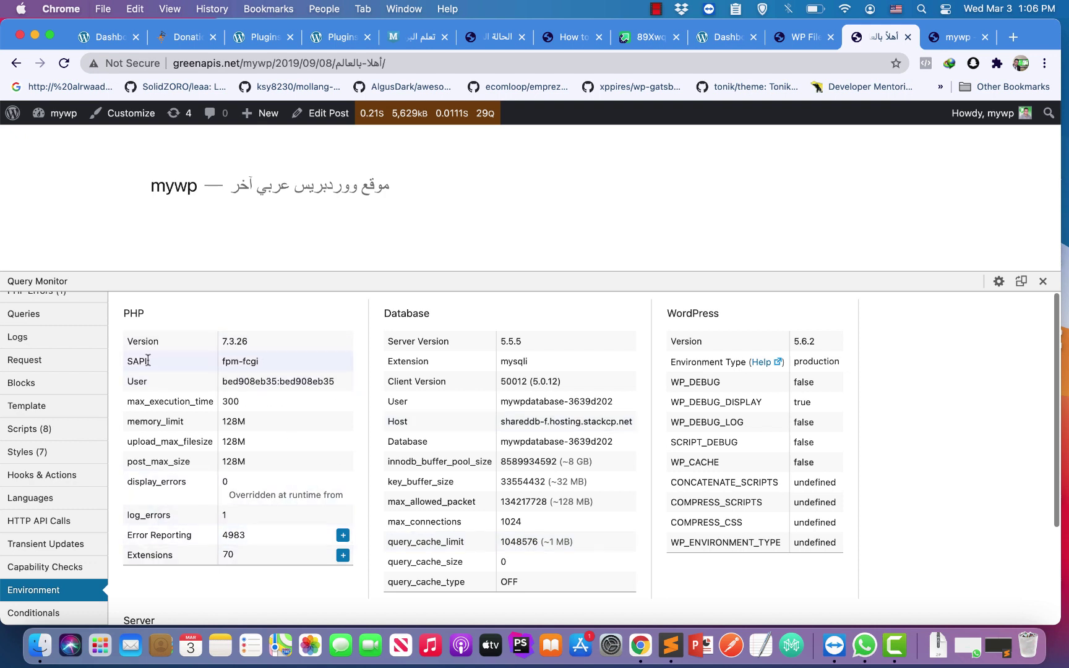
- Examine the PHP memory_limit and upload_max_filesize, plus the database and server details, in Query Monitor's Environment section
double_click(144, 421)
double_click(230, 423)
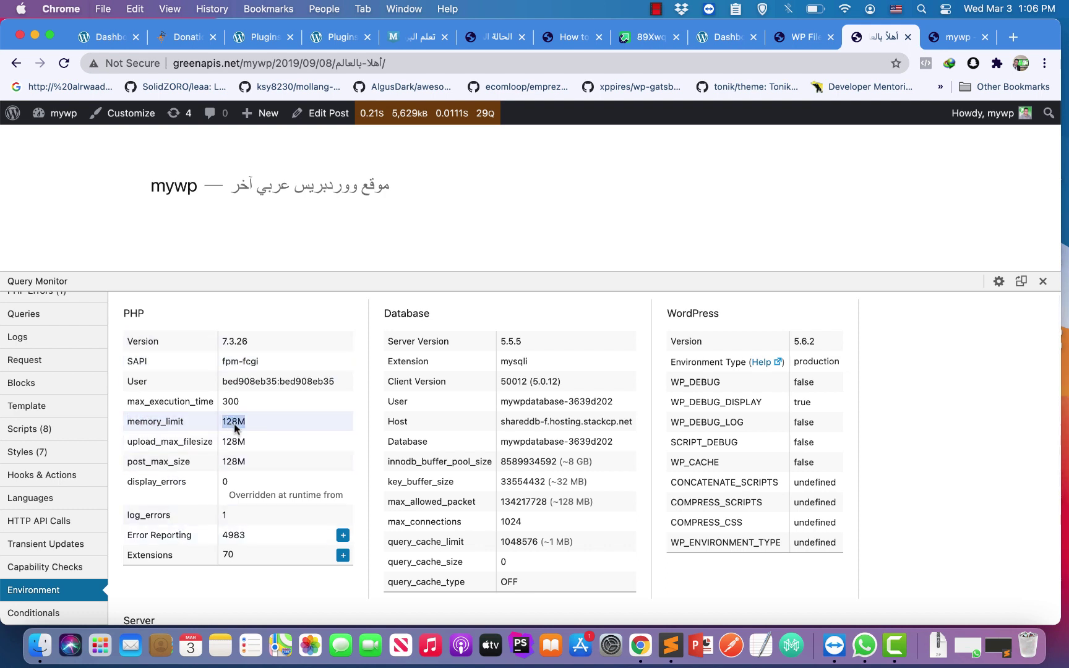
scroll(364, 423, "down", 2)
scroll(365, 423, "up", 1)
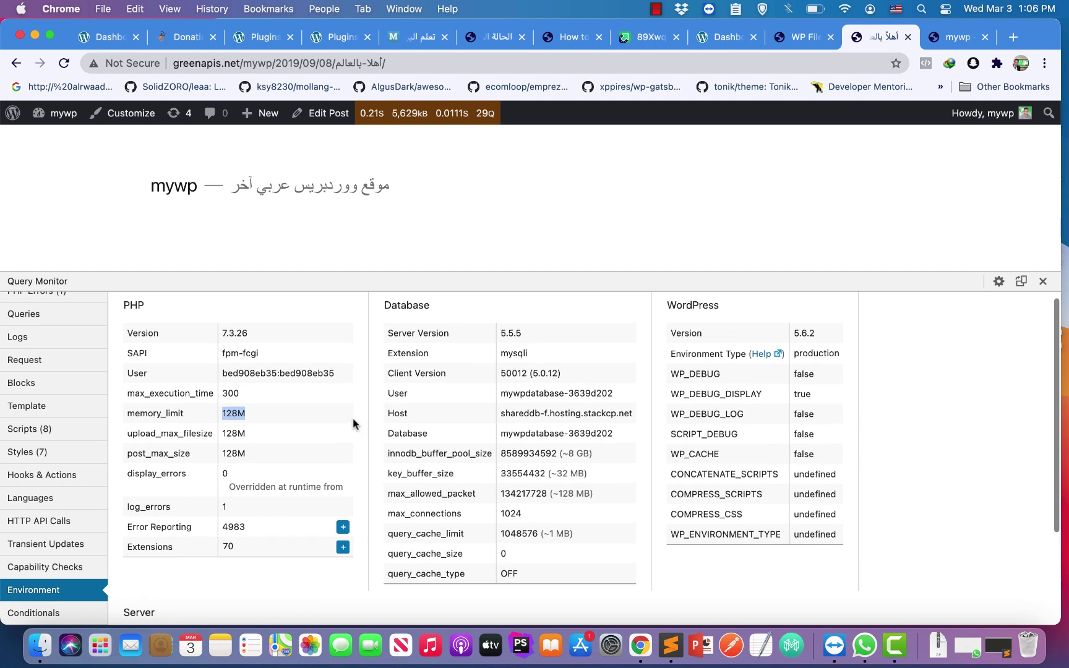
double_click(177, 433)
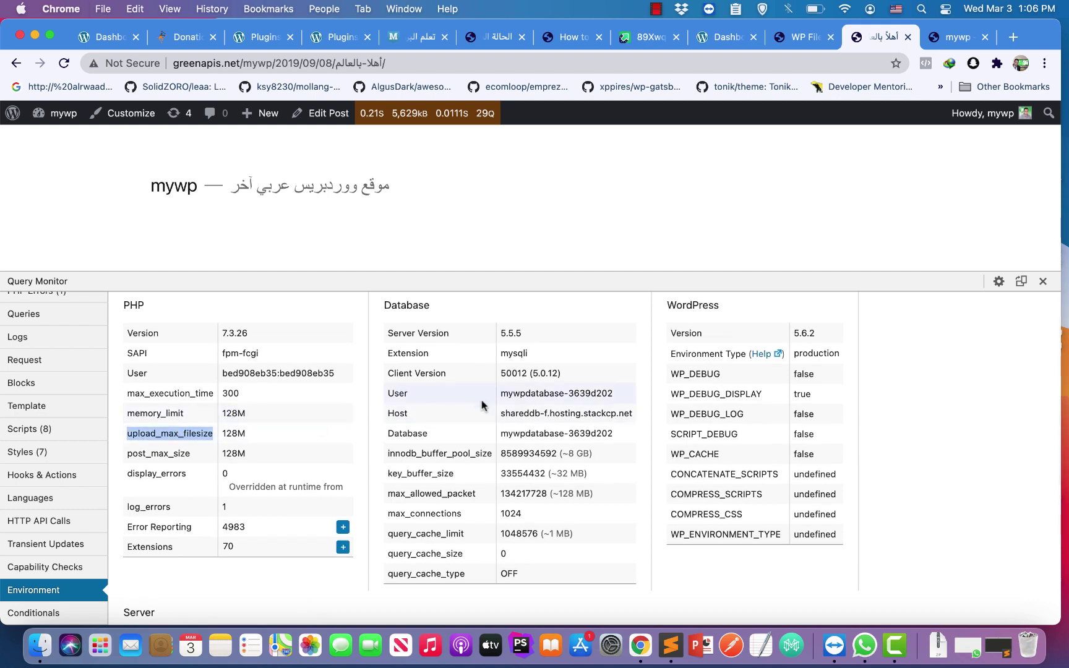
left_click(525, 373)
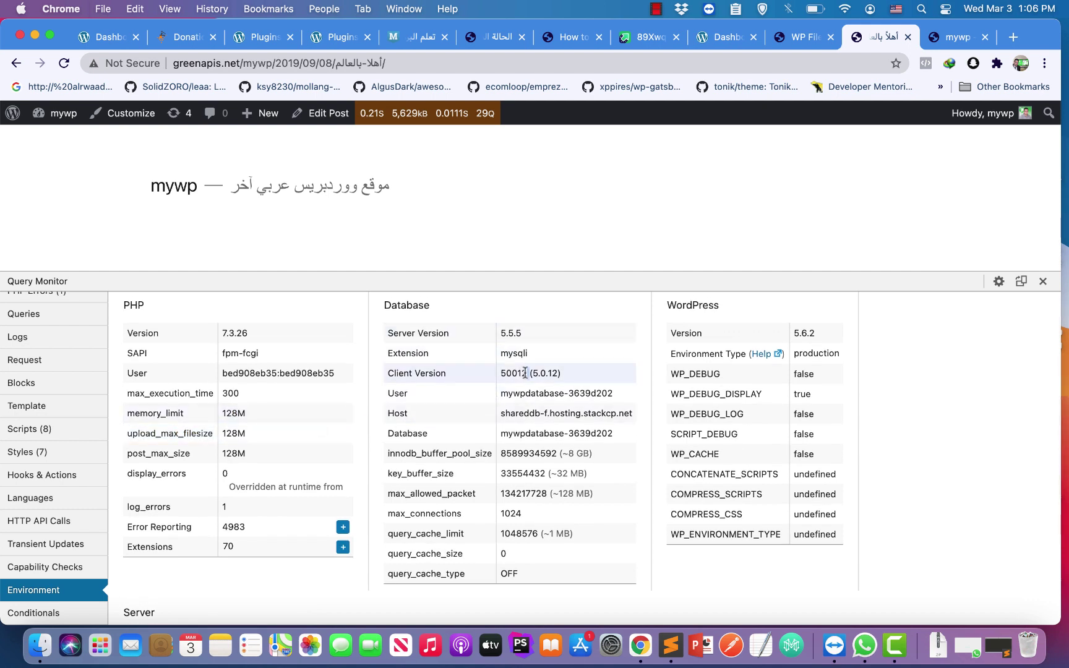
scroll(639, 406, "down", 5)
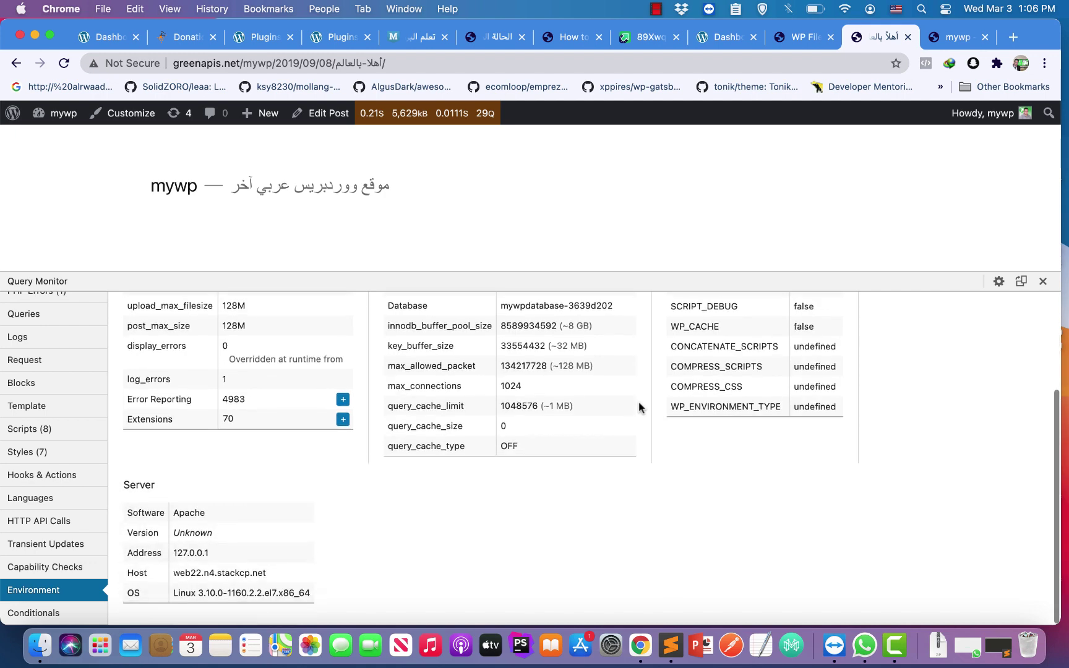
- Open Query Monitor's Conditionals and examine the true conditionals for the post
left_click(81, 611)
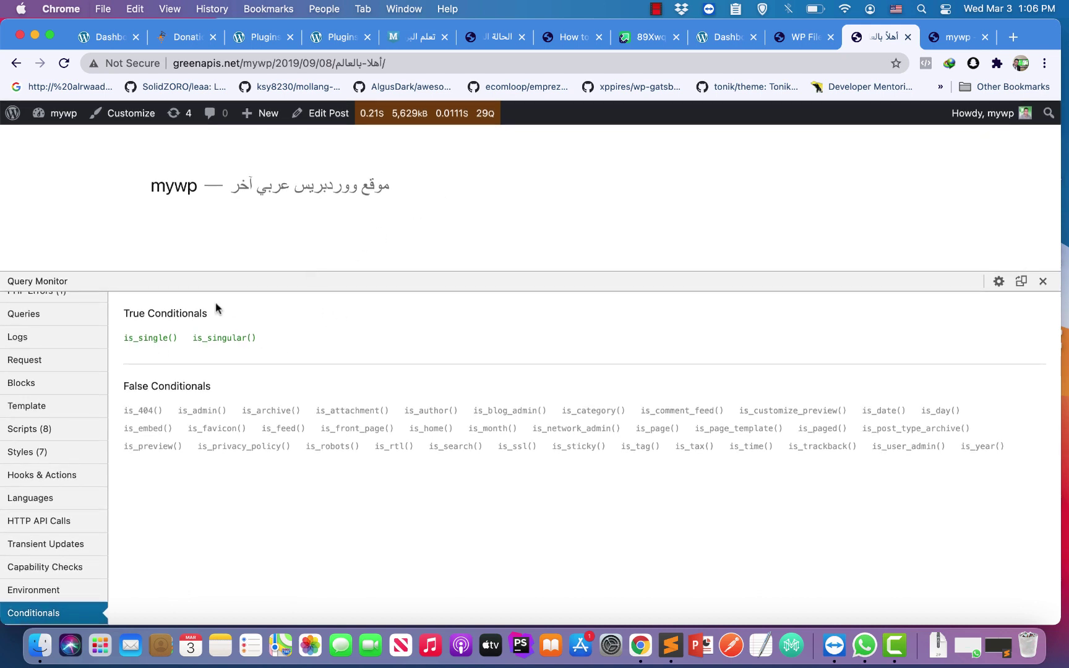
double_click(140, 339)
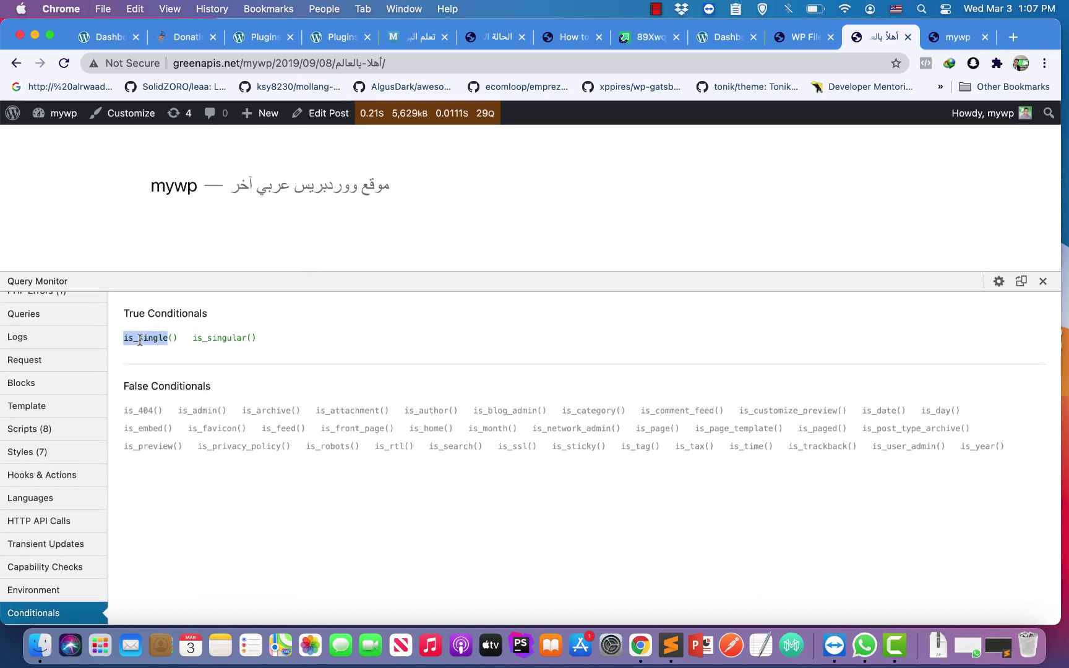
double_click(220, 339)
- Shrink the Query Monitor panel, open the site's home page and examine its true conditionals
left_click_drag(443, 275, 439, 361)
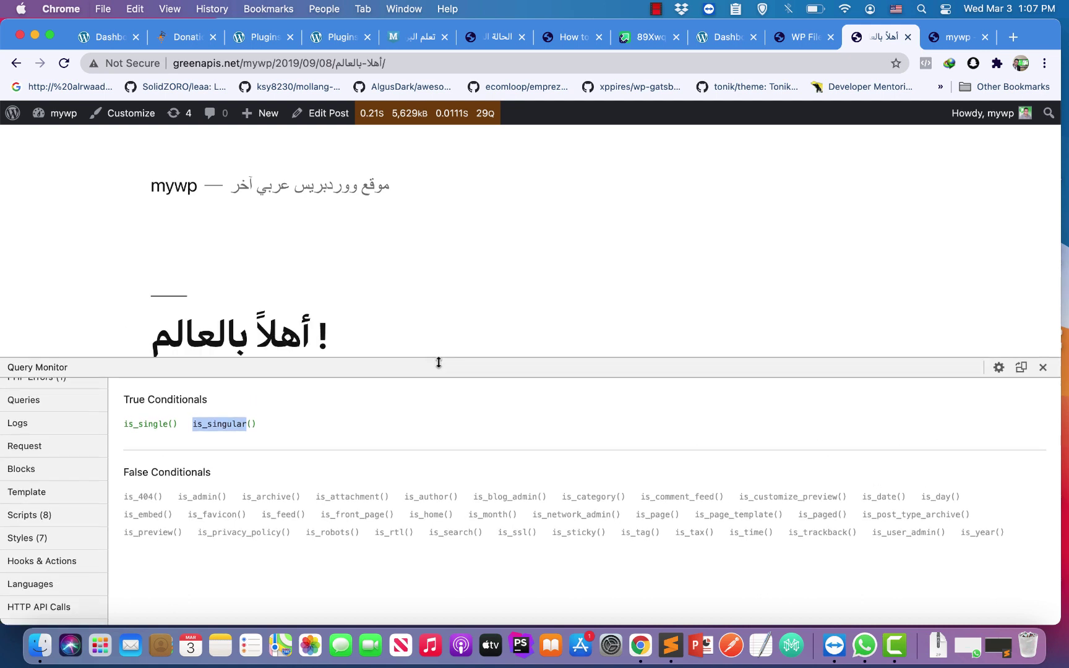
left_click(167, 199)
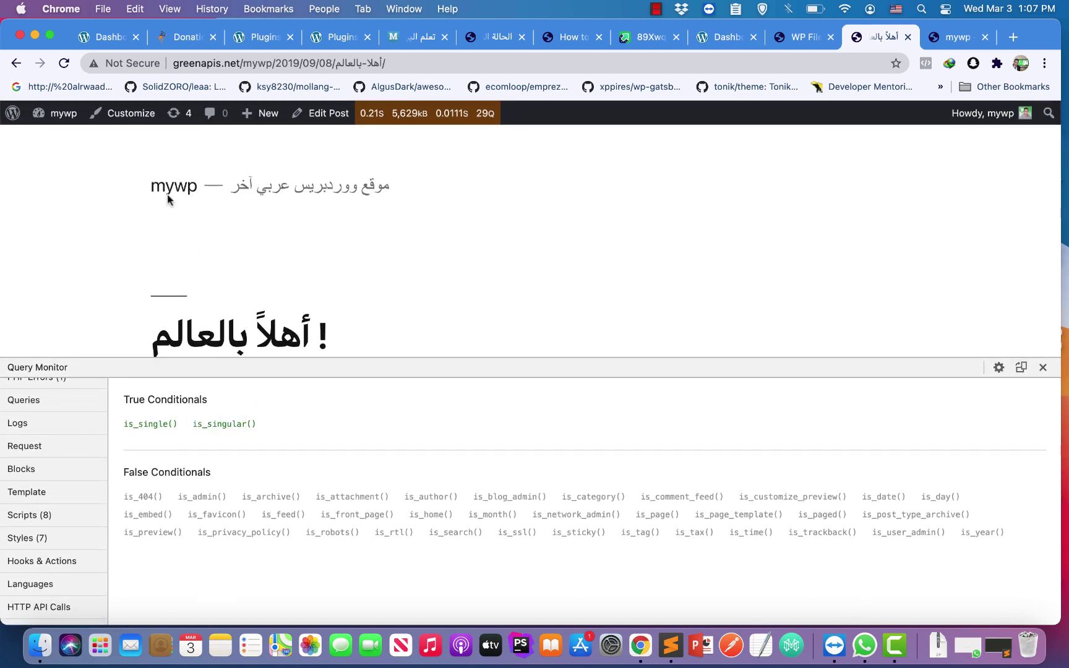
left_click(205, 188)
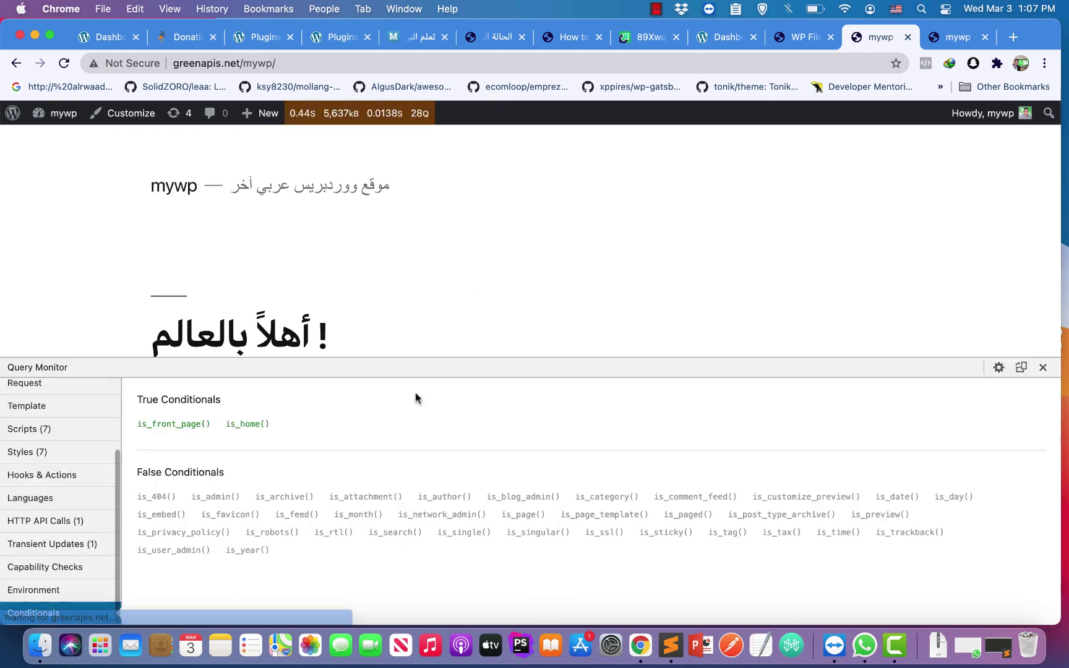
double_click(243, 424)
double_click(172, 426)
left_click(524, 509)
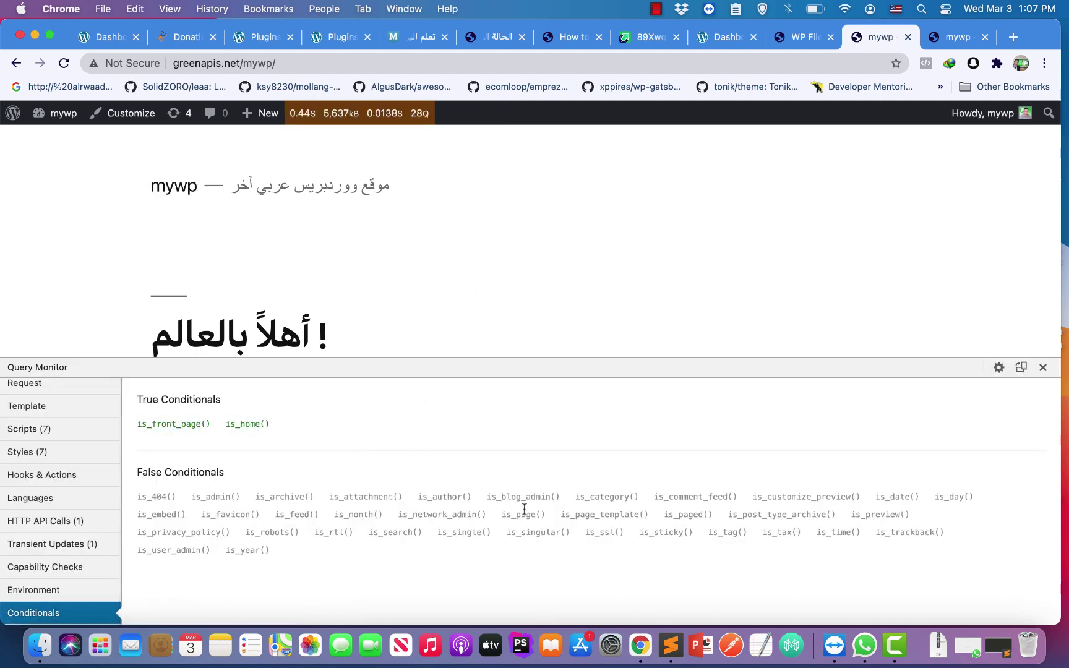
- Open the post through its link under Recent Comments and check its true conditionals
scroll(391, 184, "down", 15)
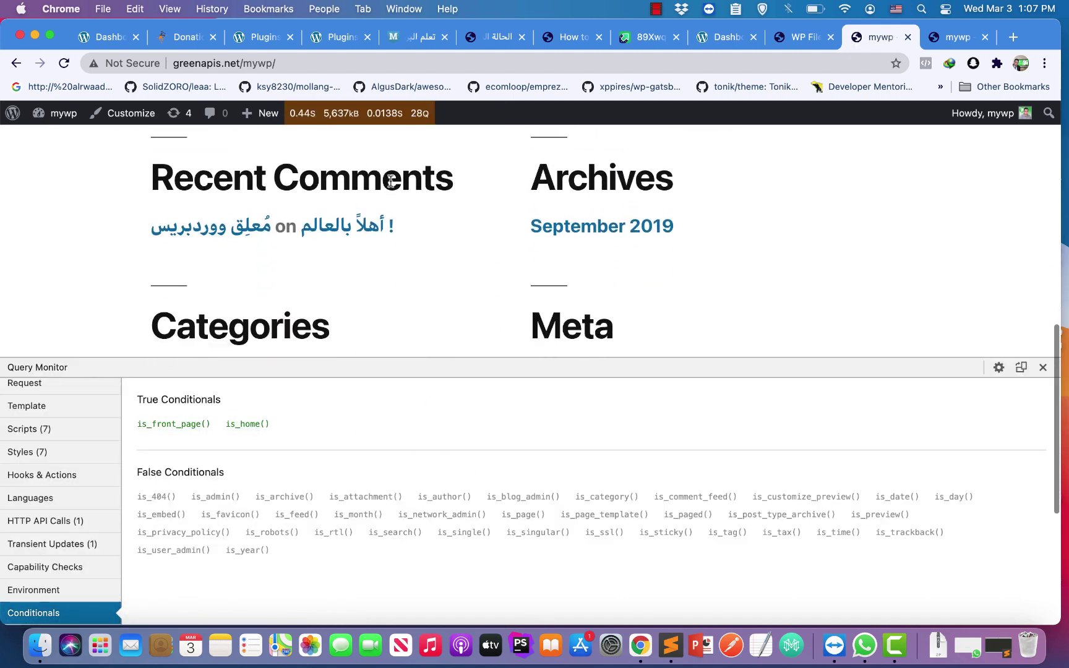
left_click(358, 228)
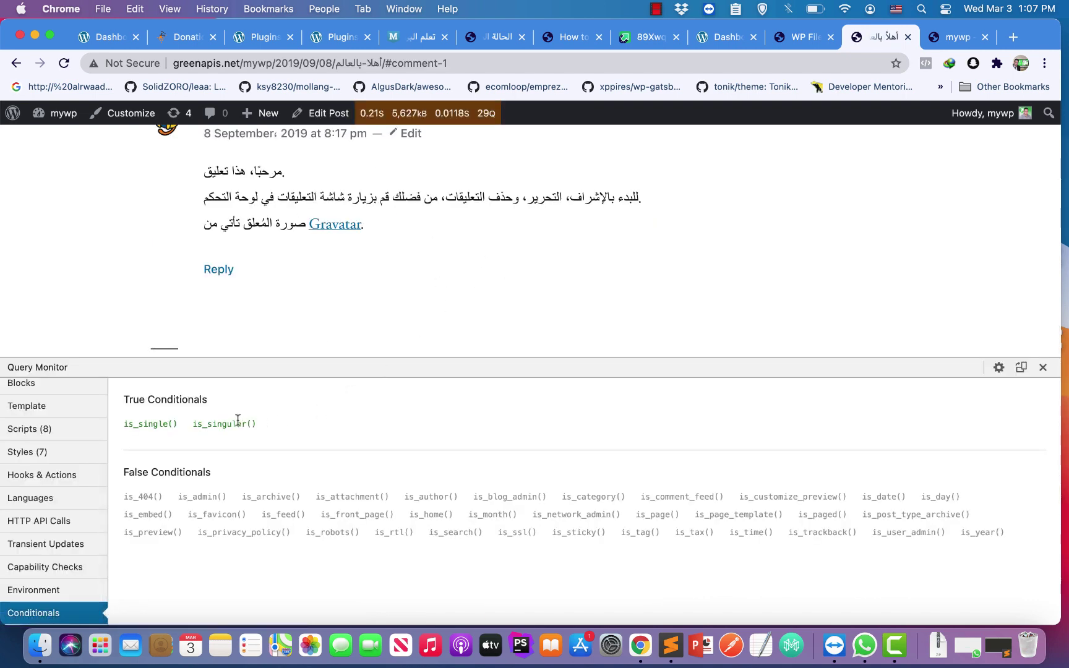
double_click(237, 424)
scroll(371, 300, "up", 5)
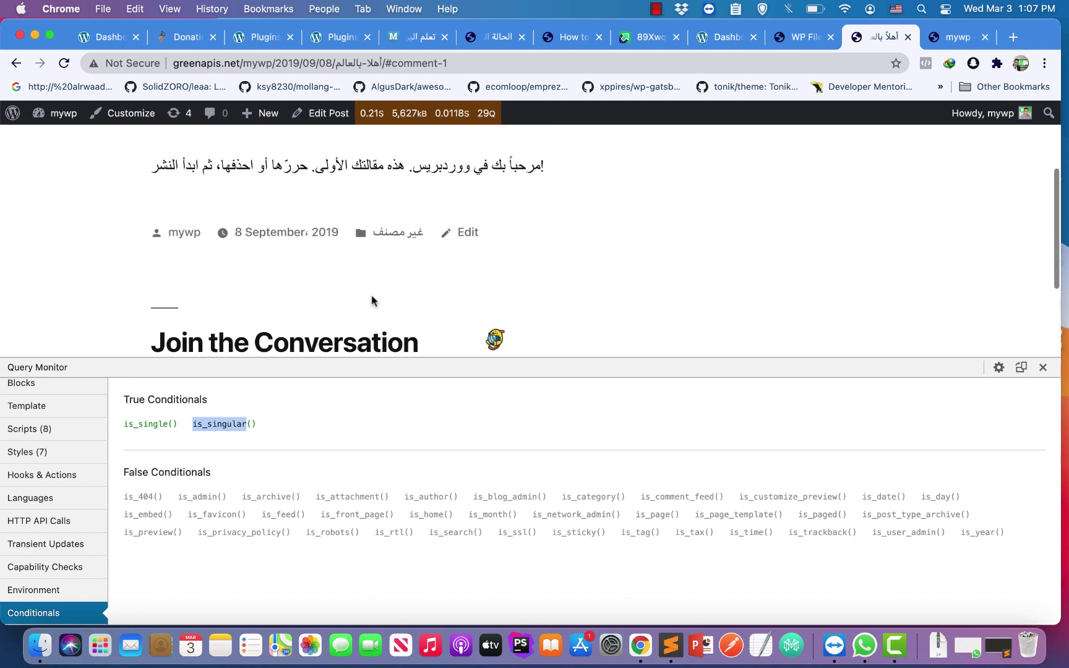
- Open the post author's archive page and examine its true conditionals
scroll(370, 295, "down", 2)
scroll(370, 295, "up", 2)
left_click(185, 241)
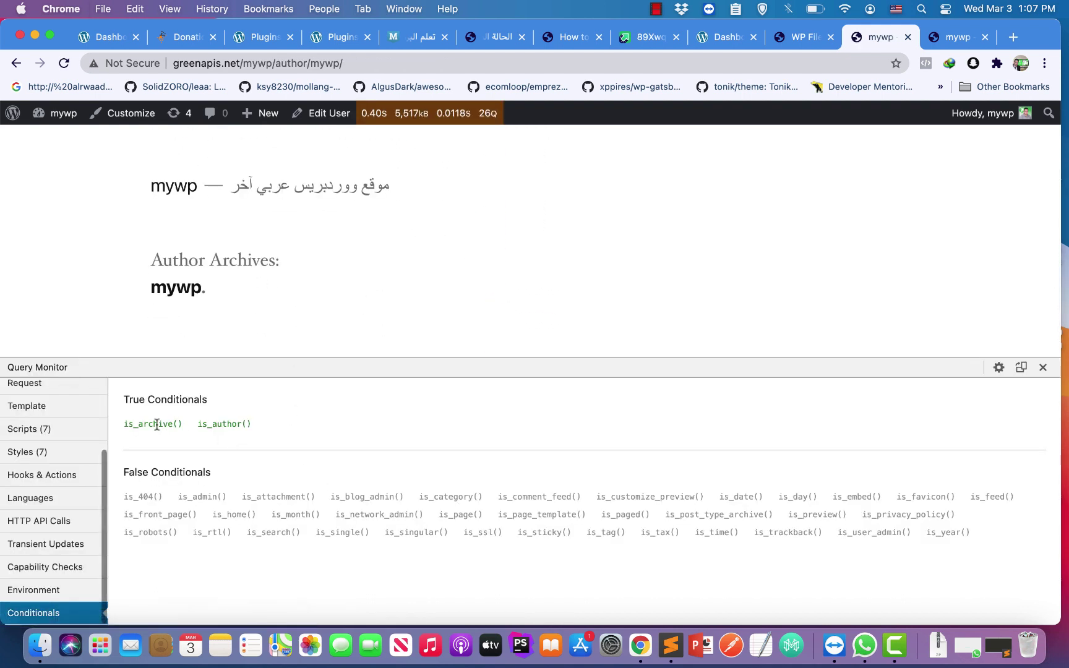
double_click(140, 425)
double_click(224, 425)
scroll(401, 280, "down", 3)
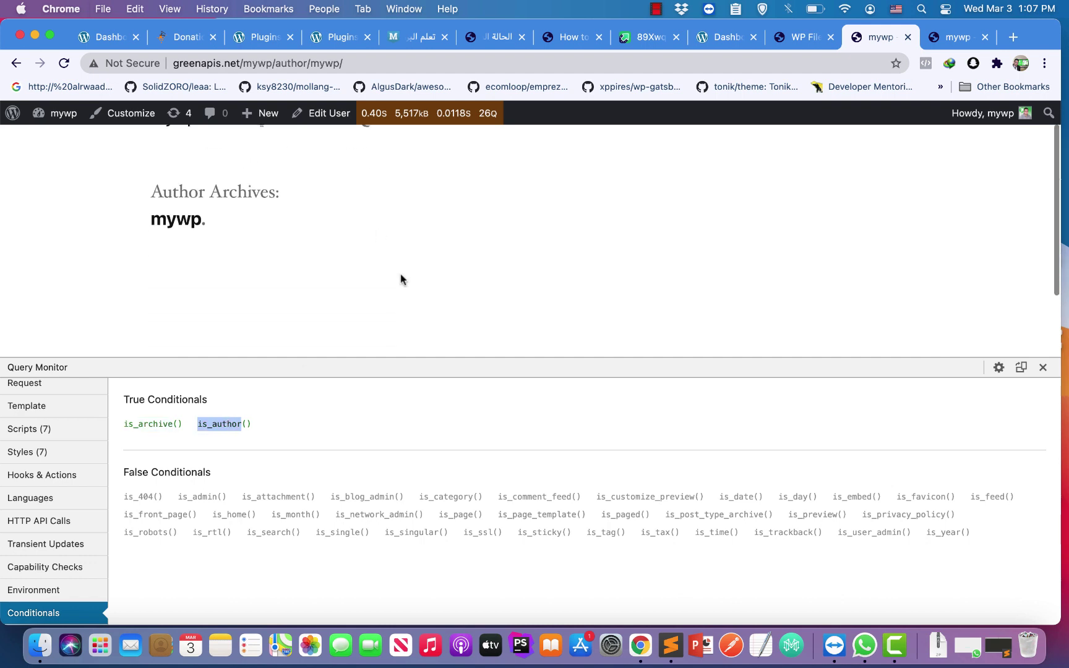
scroll(399, 285, "up", 3)
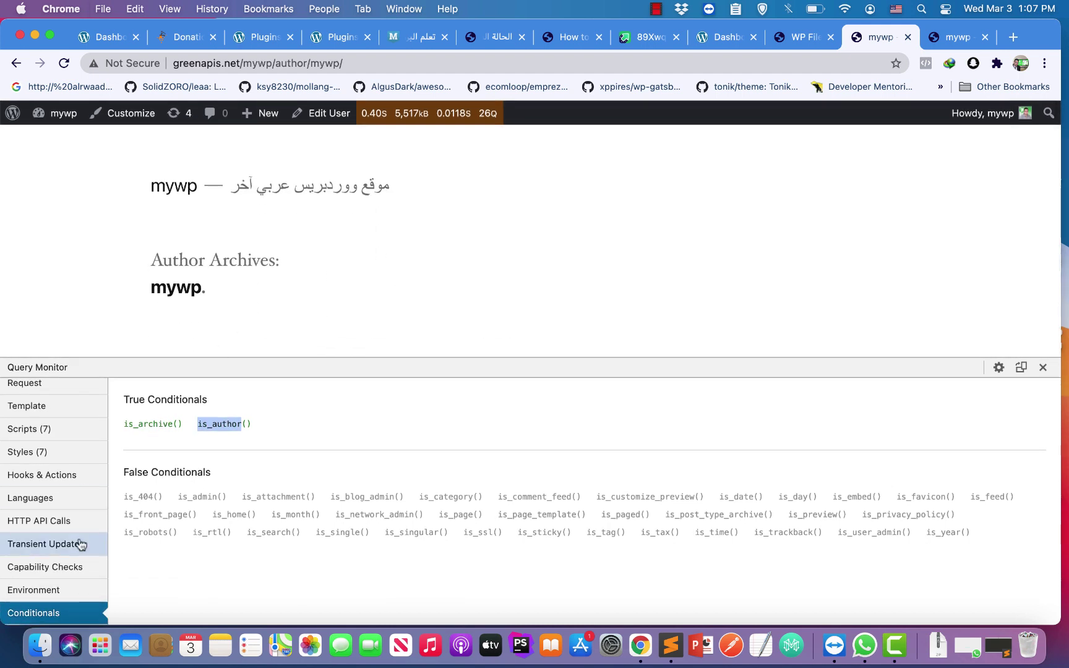
- Examine the author archive's Query Monitor Overview alongside the performance summary in the admin bar
scroll(81, 544, "up", 5)
left_click(31, 389)
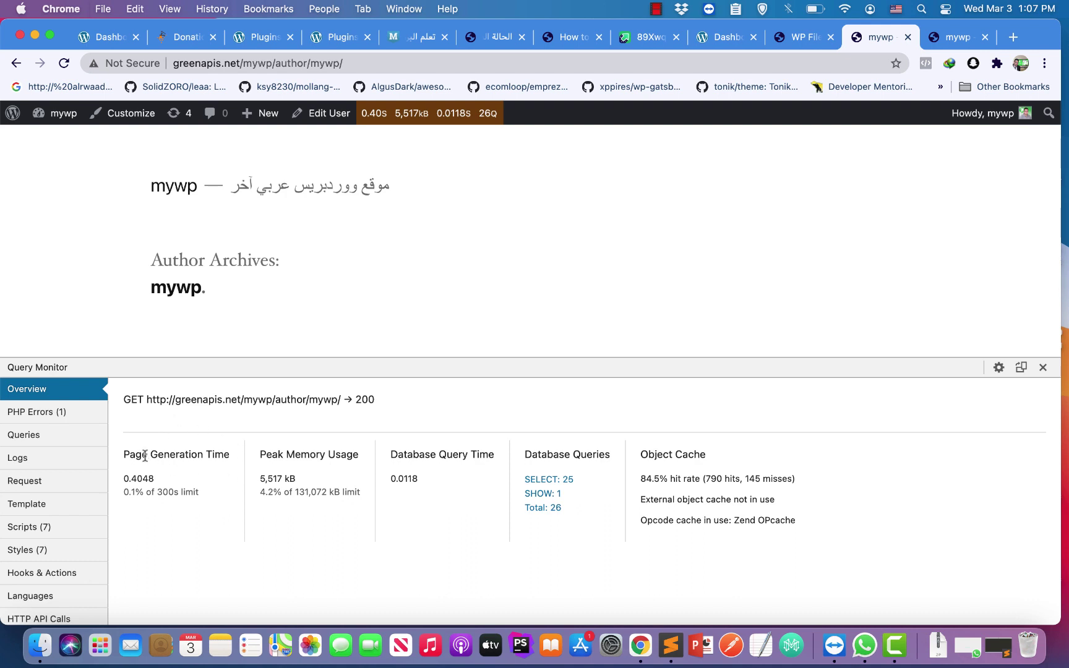
mouse_move(437, 117)
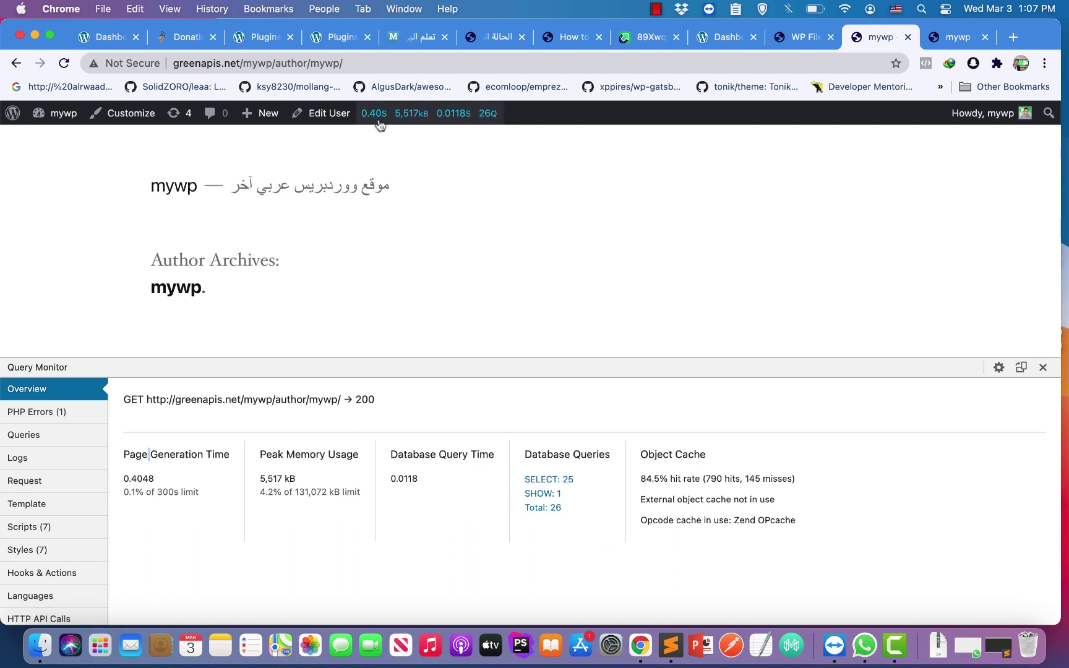
mouse_move(379, 124)
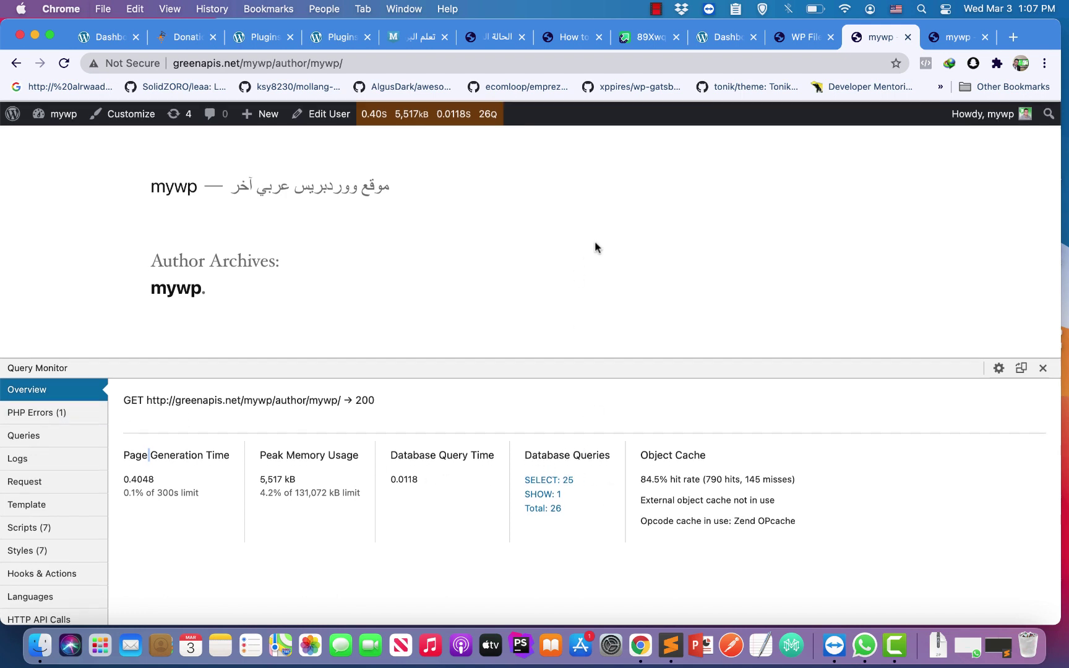
- Open the SELECT queries from the database query summary and look through the list
left_click(561, 480)
scroll(427, 491, "down", 20)
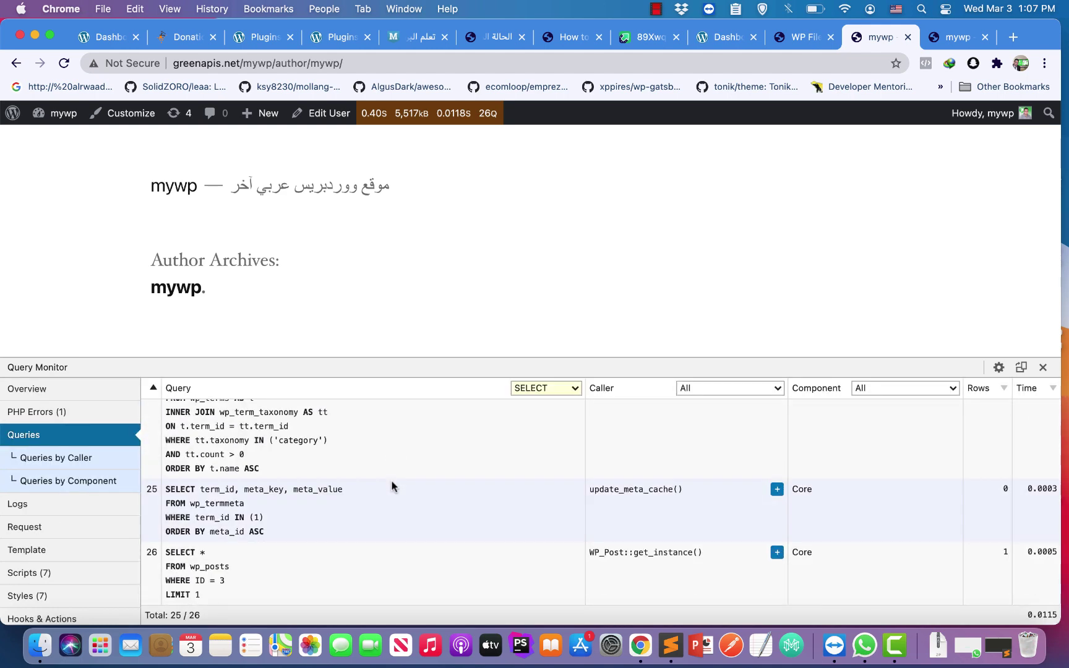
scroll(392, 487, "up", 20)
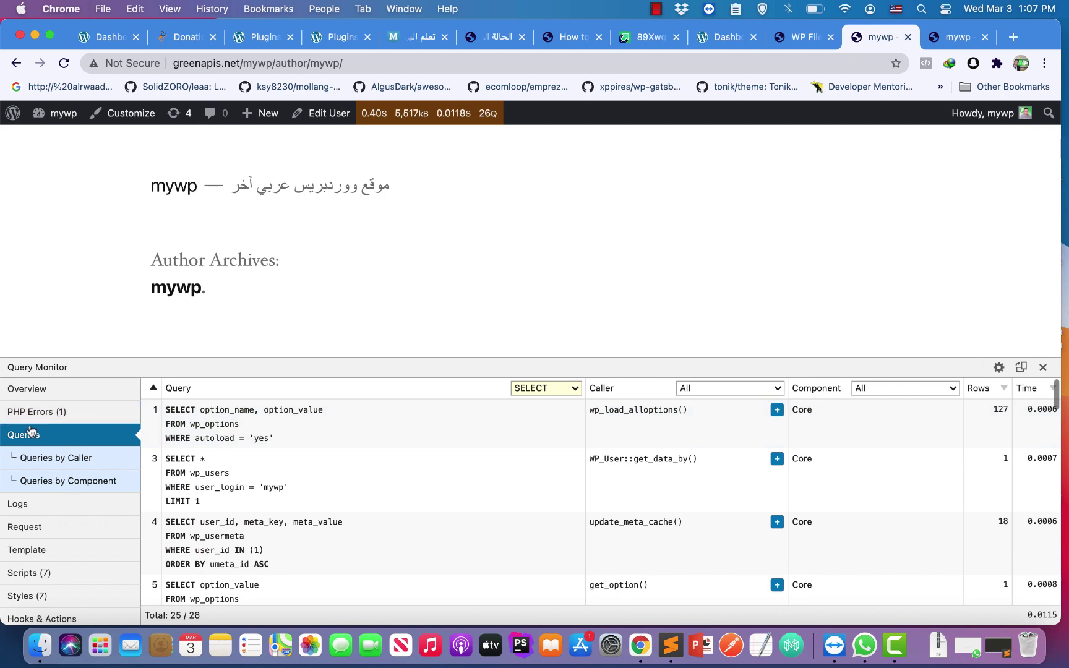
- Check the page's PHP Errors, and open the SHOW queries from the Overview's database query summary
left_click(41, 413)
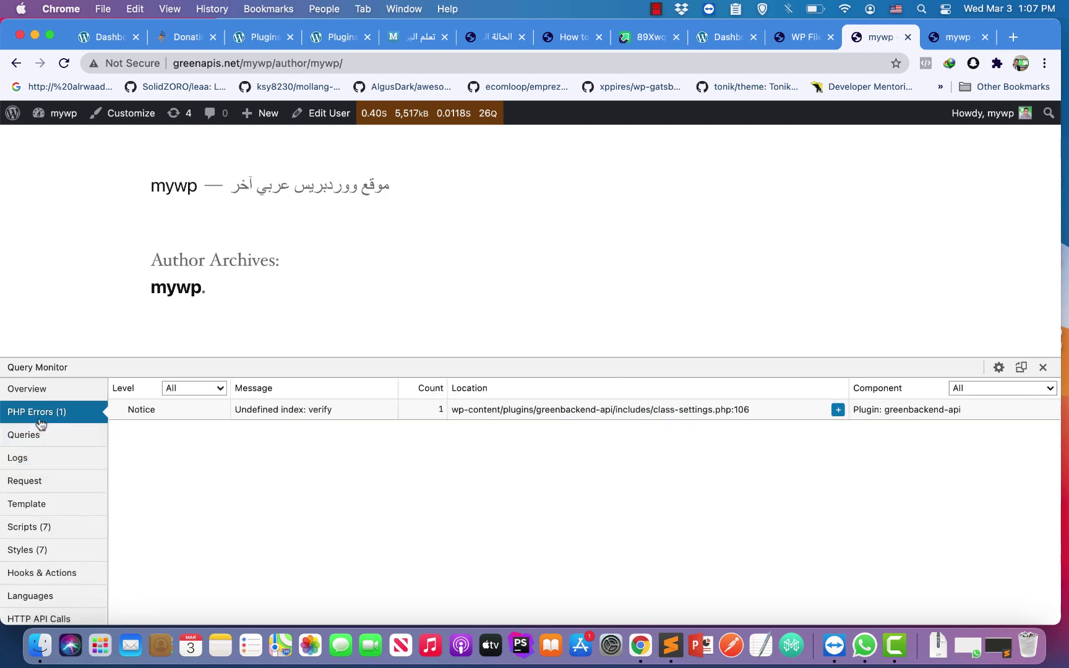
left_click(38, 388)
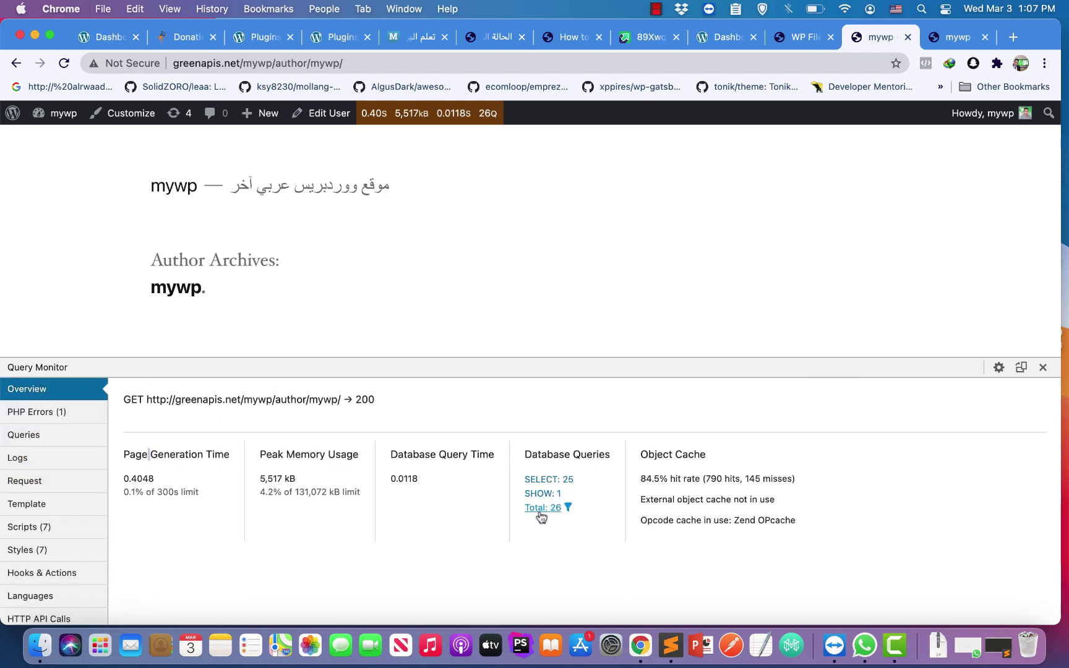
left_click(550, 493)
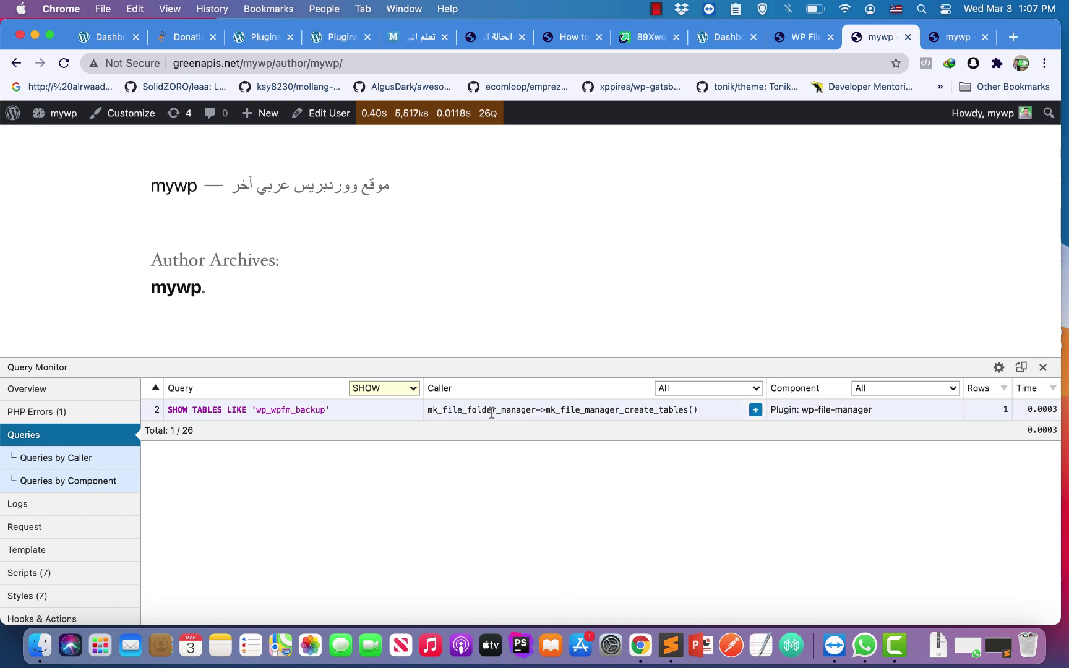
- Open the complete list of database queries from the Overview and examine it from first to last
left_click(40, 390)
left_click(552, 507)
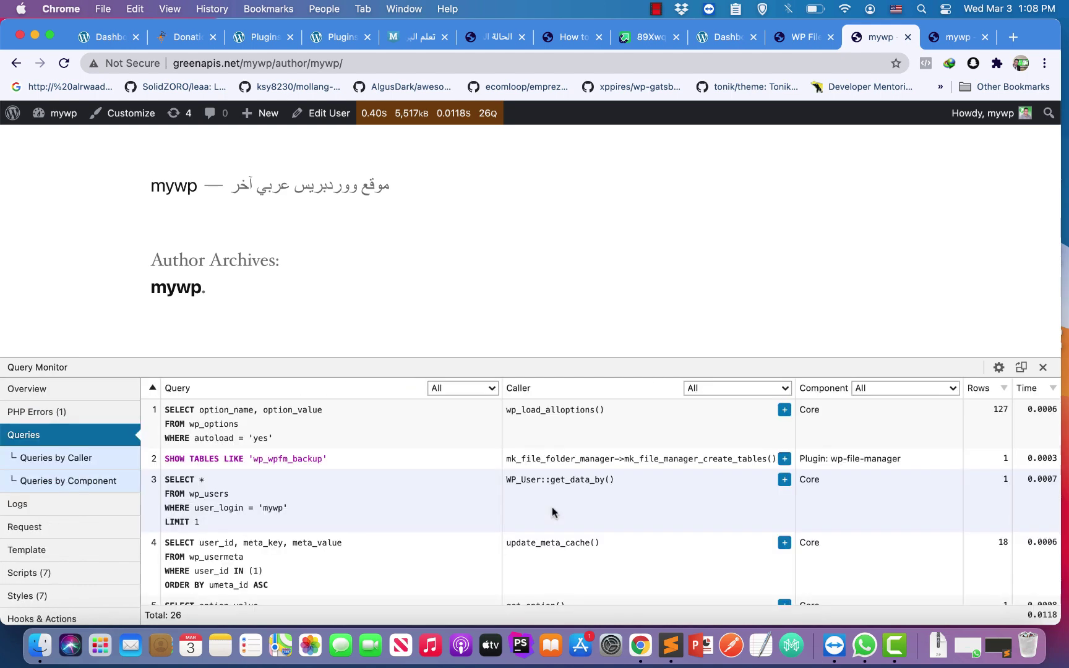
scroll(389, 469, "down", 5)
scroll(404, 458, "down", 10)
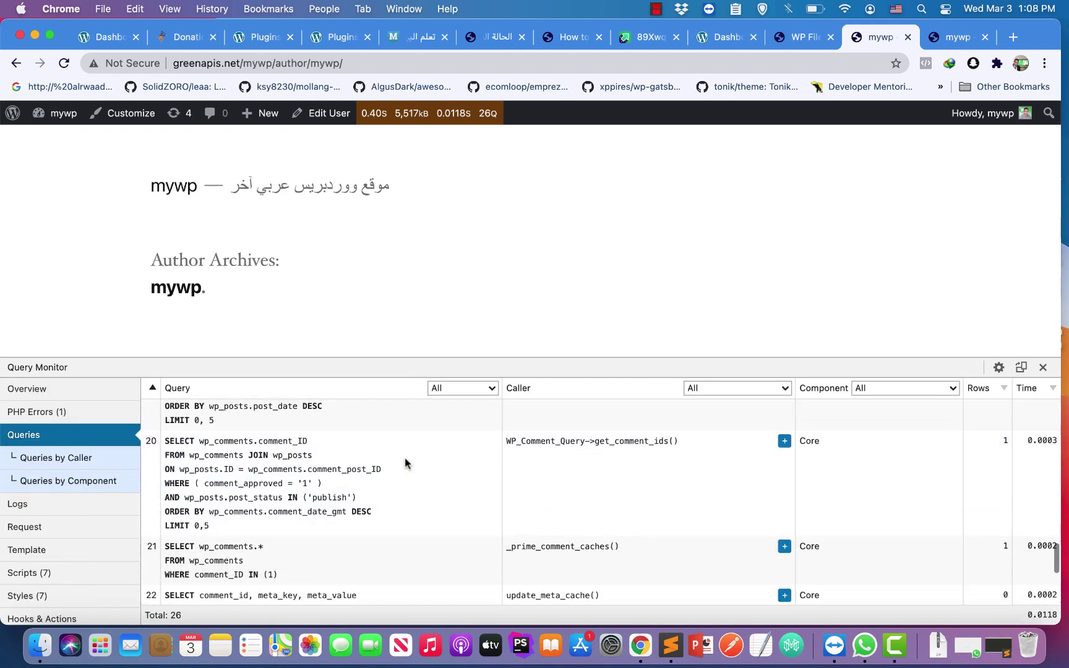
scroll(404, 457, "up", 10)
scroll(404, 458, "down", 15)
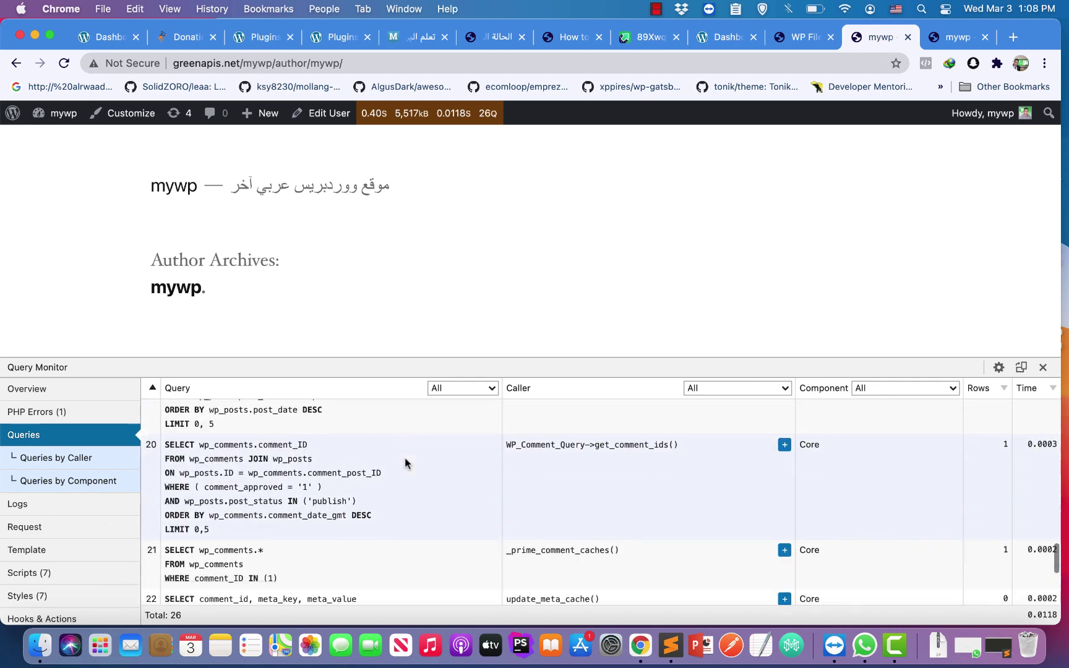
scroll(264, 536, "up", 2)
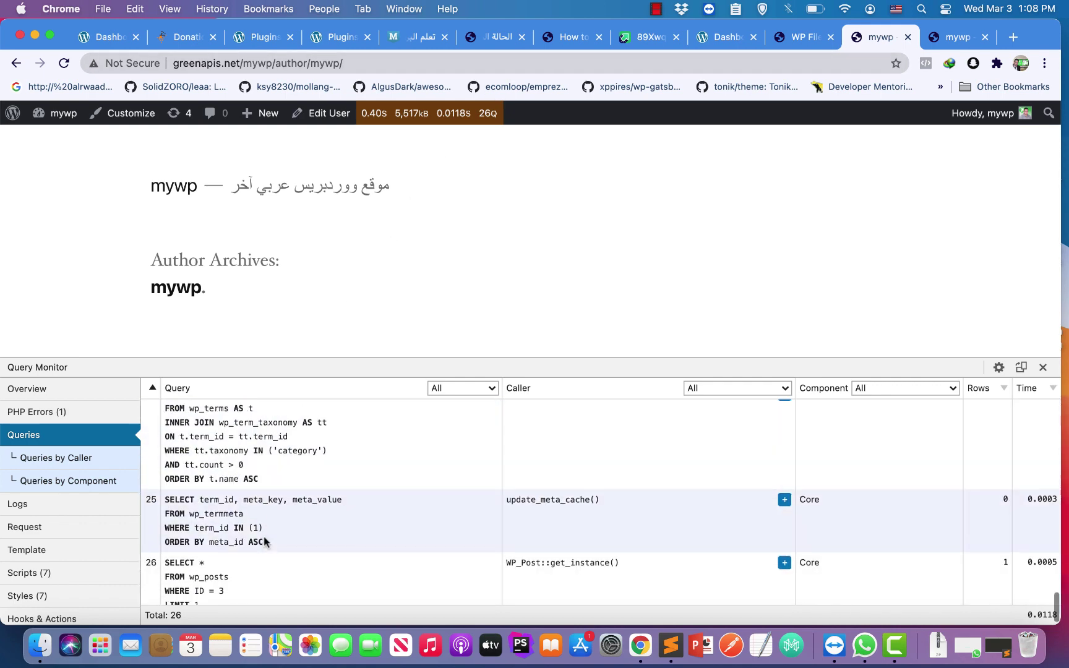
scroll(201, 525, "up", 20)
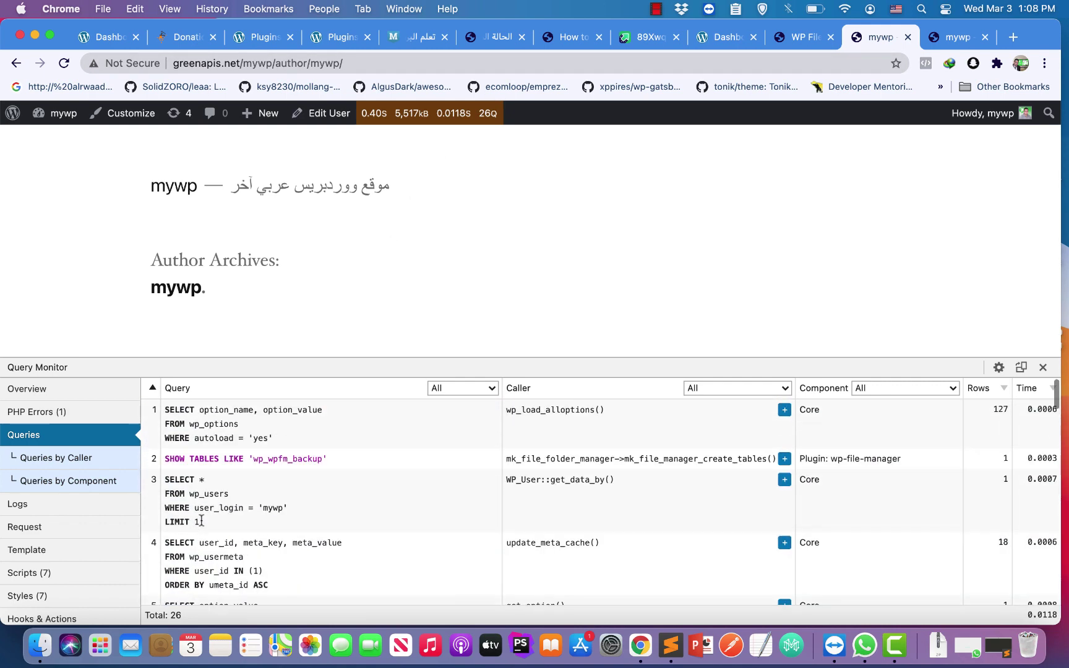
mouse_move(167, 410)
left_mouse_down()
mouse_move(308, 443)
mouse_move(238, 438)
mouse_move(164, 414)
left_mouse_up()
scroll(168, 470, "down", 5)
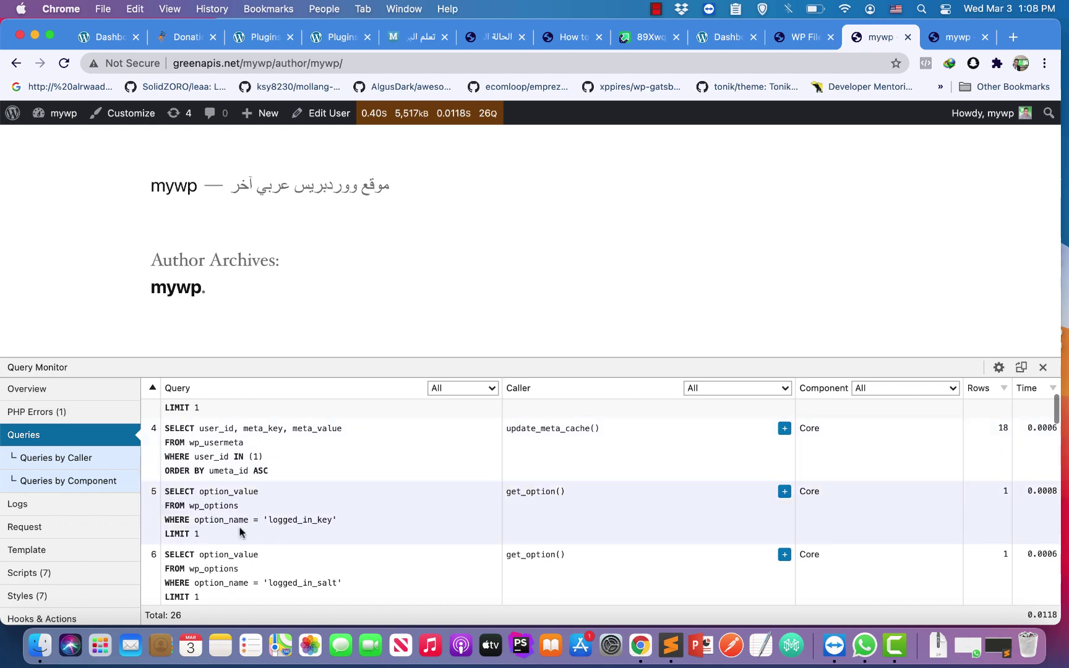
scroll(240, 532, "down", 20)
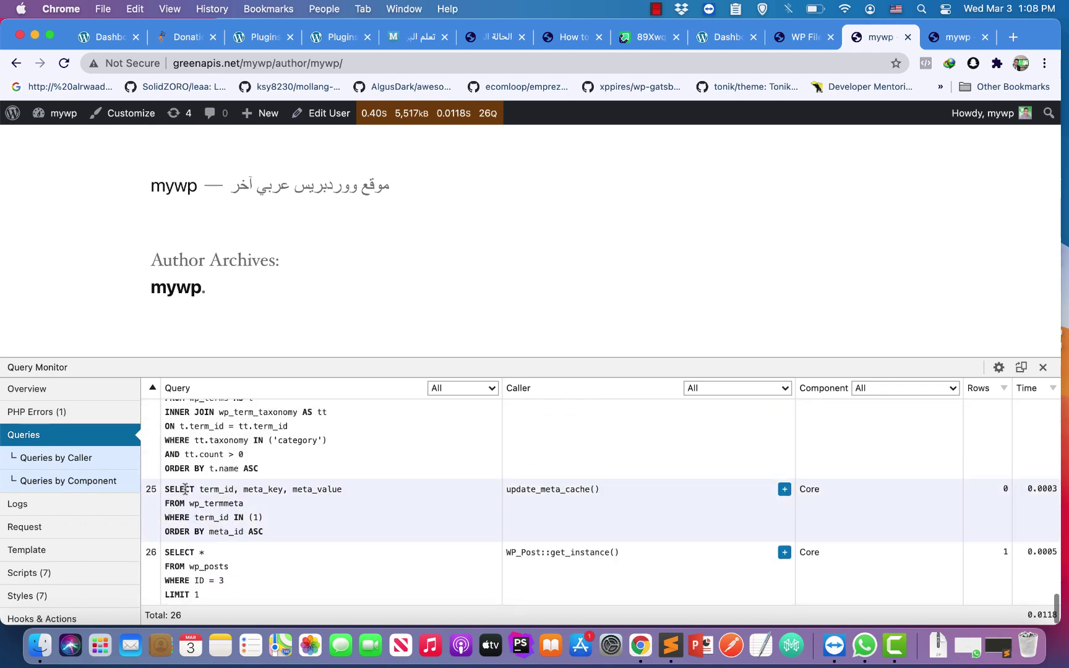
left_click_drag(166, 489, 186, 553)
- Check Query Monitor's Logs, and examine the author archive's loaded scripts and their hooks in use
left_click(39, 504)
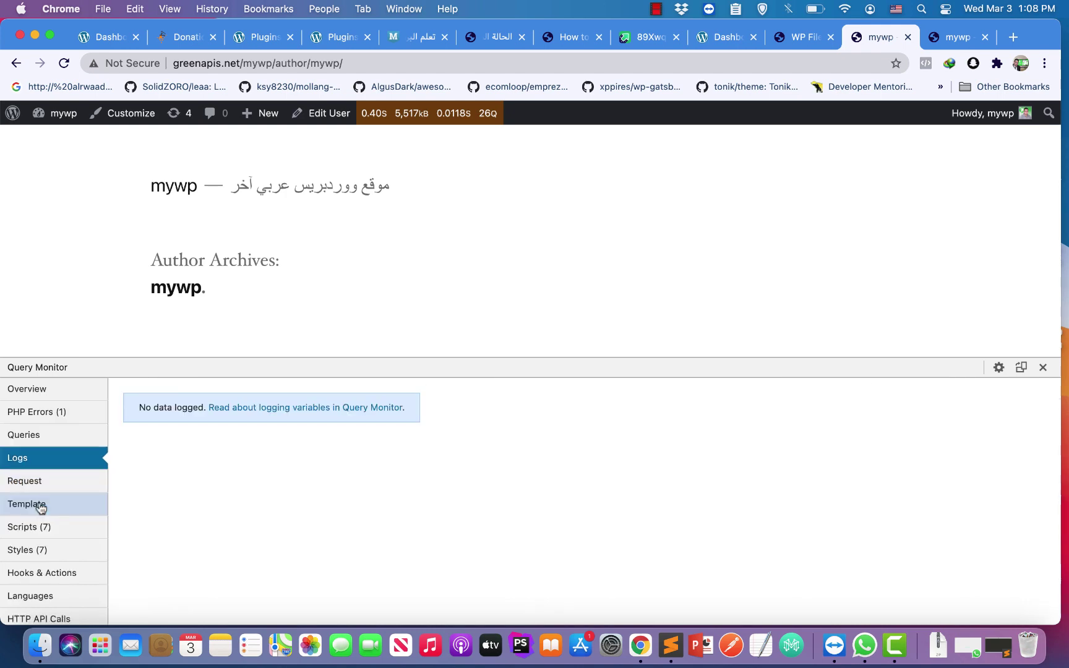
left_click(79, 526)
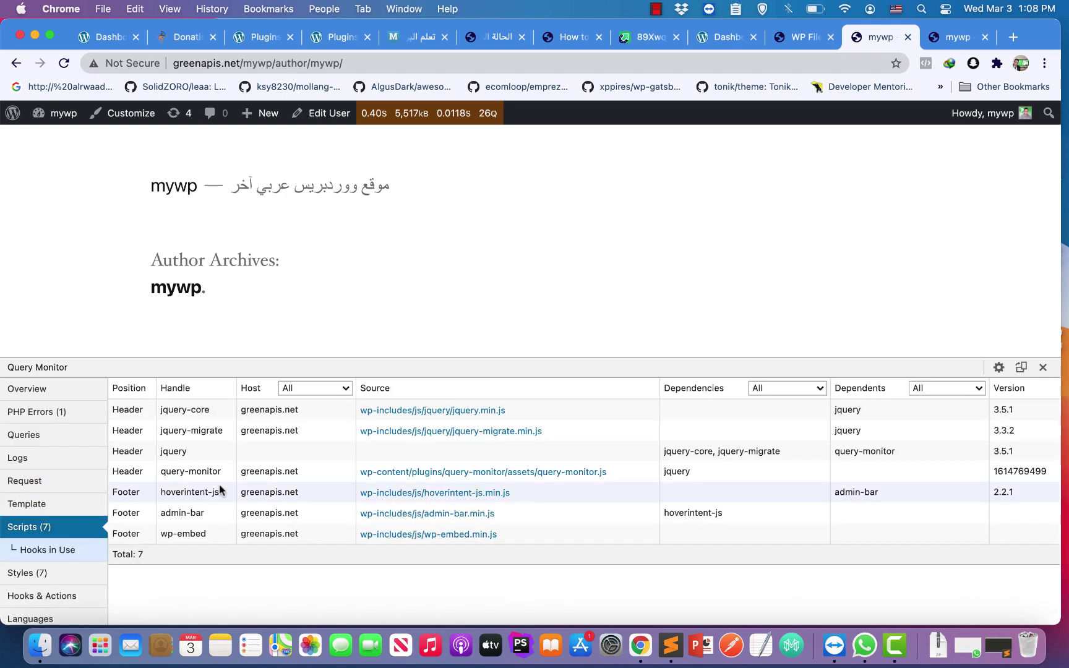
scroll(219, 485, "down", 2)
left_click(67, 556)
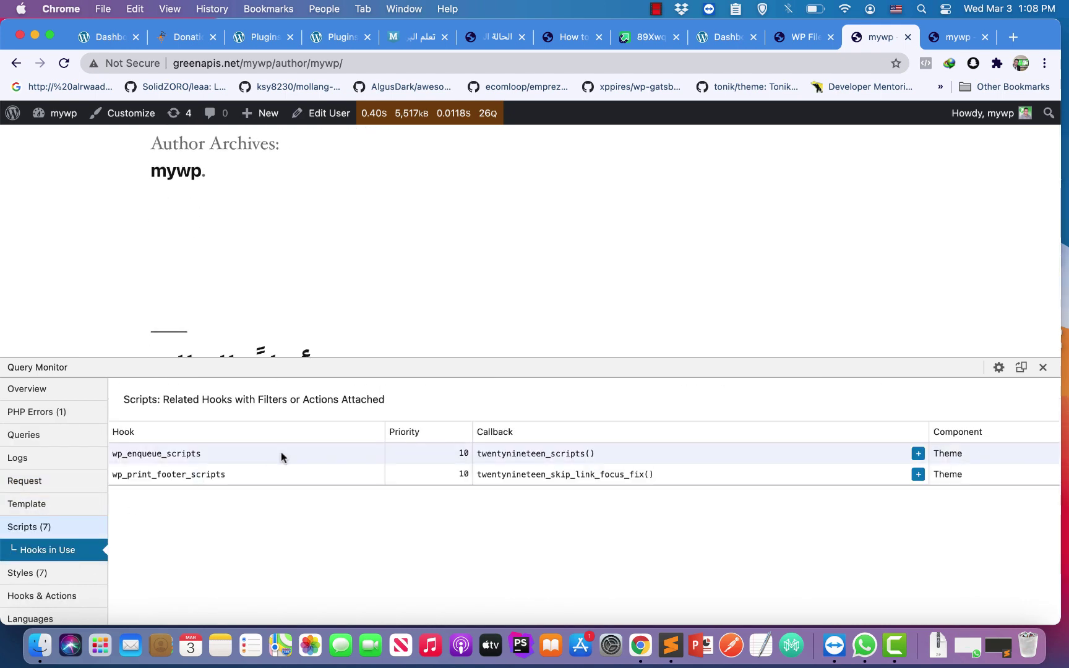
- Check Query Monitor's Hooks & Actions and Transient Updates for the author archive
scroll(13, 470, "down", 4)
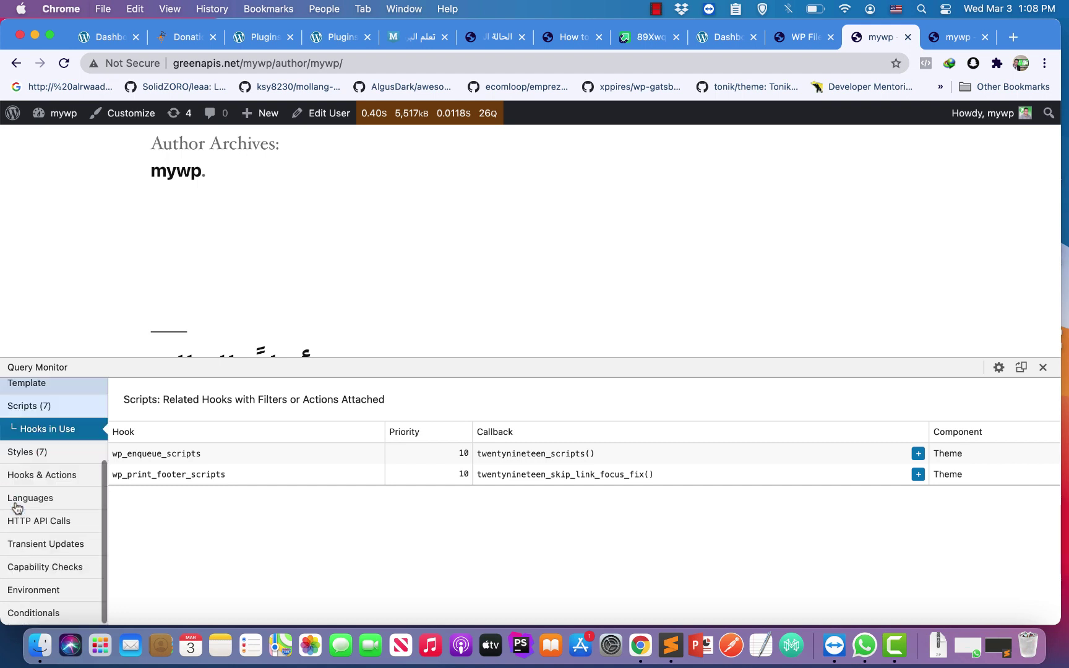
left_click(59, 477)
left_click(55, 542)
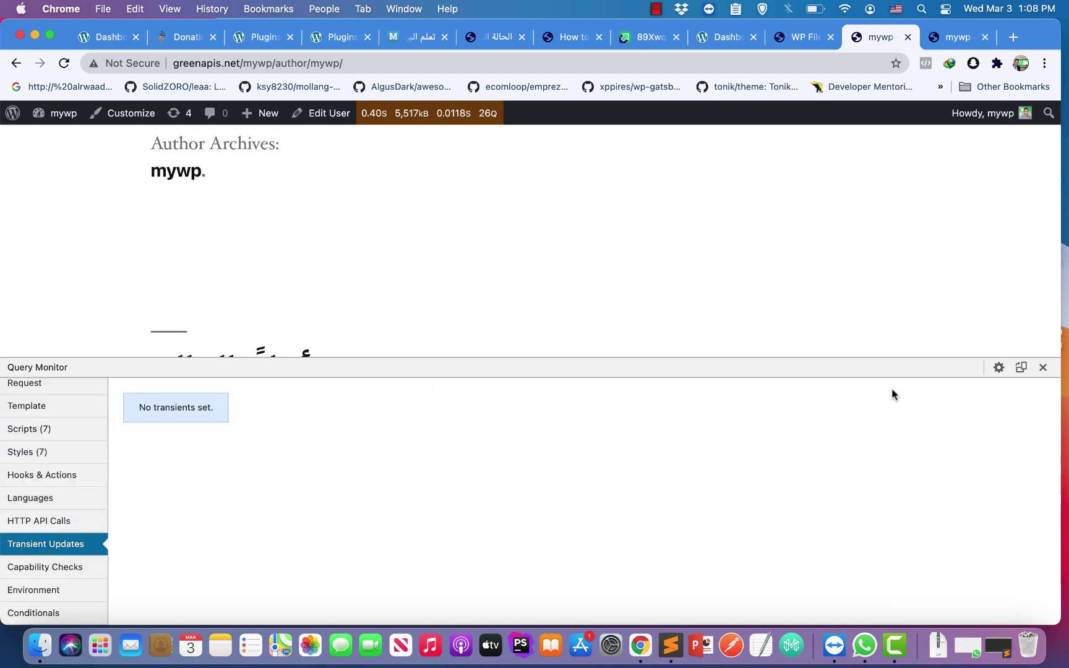
- View Query Monitor's settings in the side-docked and bottom-docked layouts, and close the panel
left_click(998, 369)
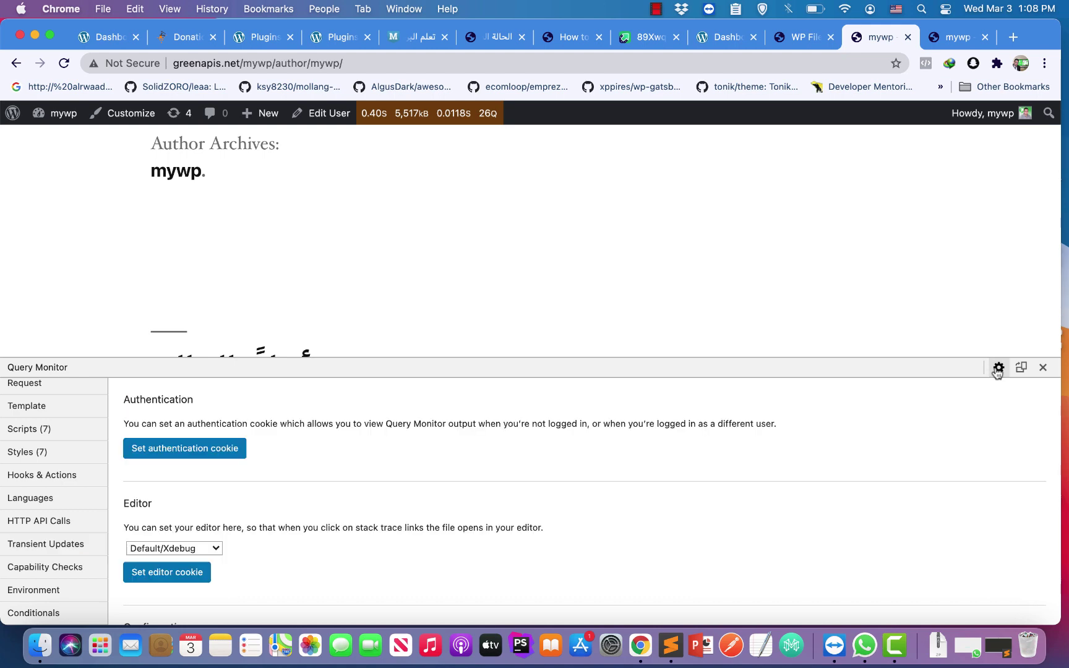
left_click(1020, 368)
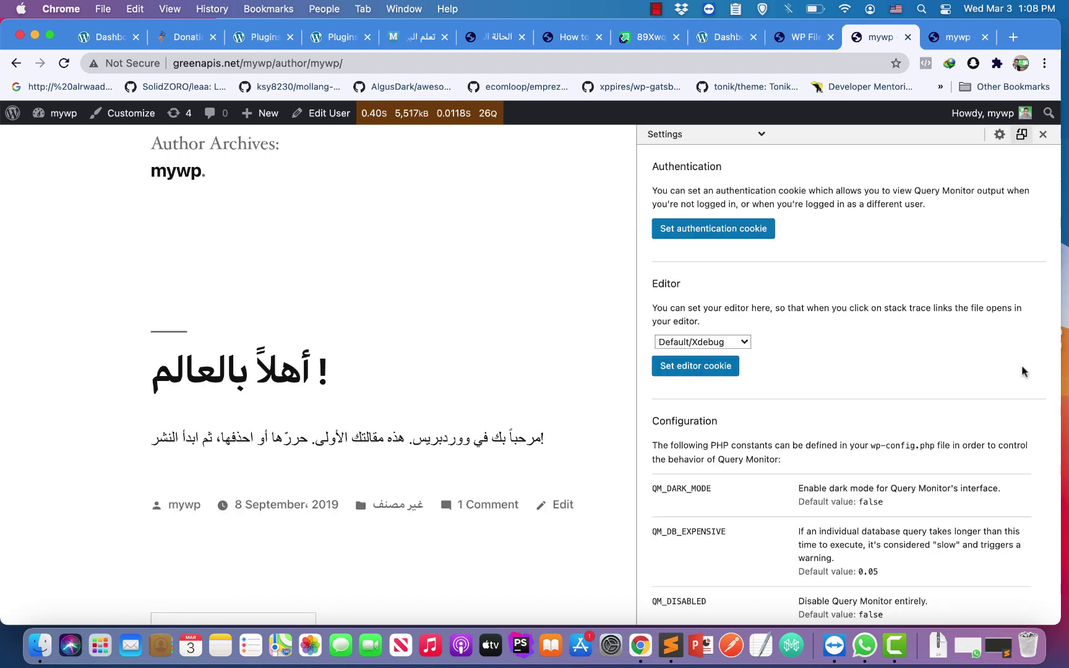
left_click(1021, 134)
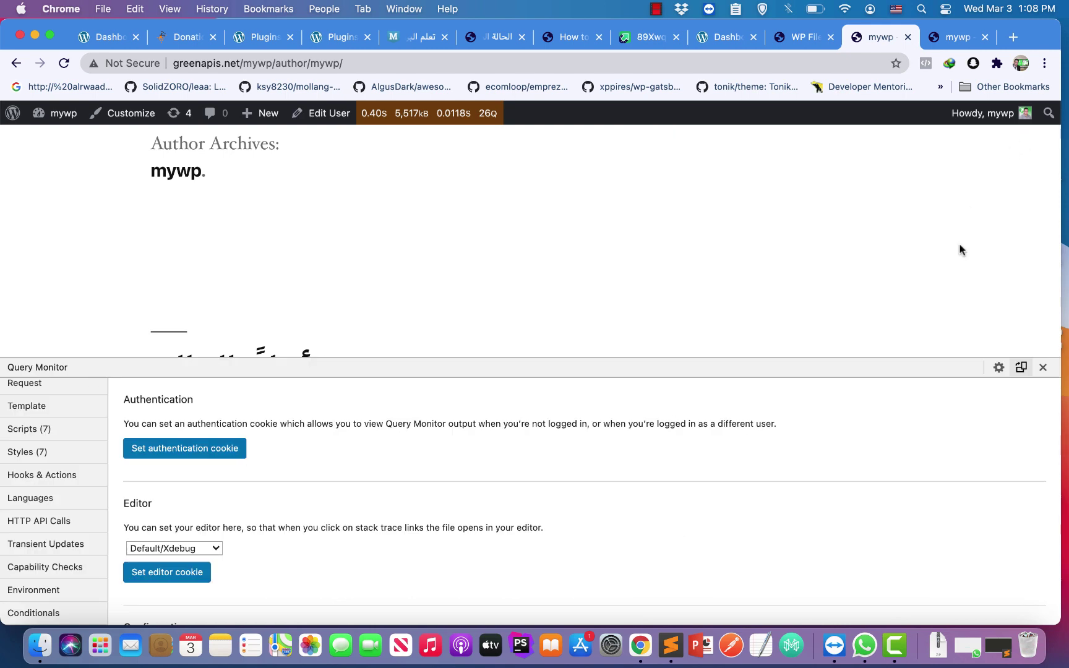
left_click(1043, 368)
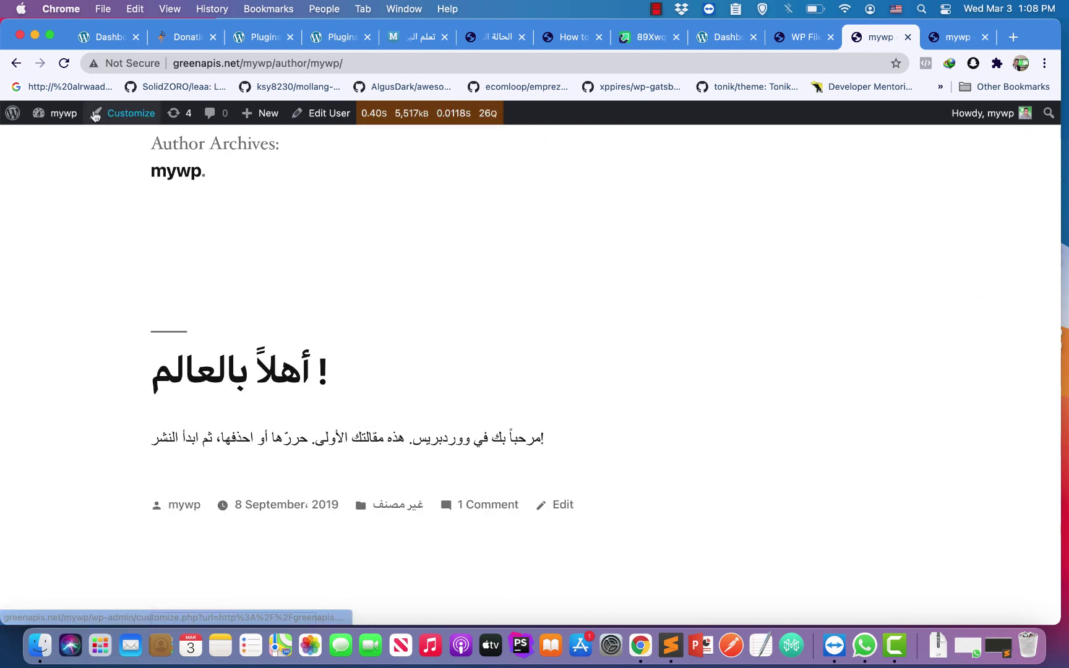
- Return to the mywp site's admin and deactivate the Query Monitor plugin from the installed plugins list
left_click(127, 113)
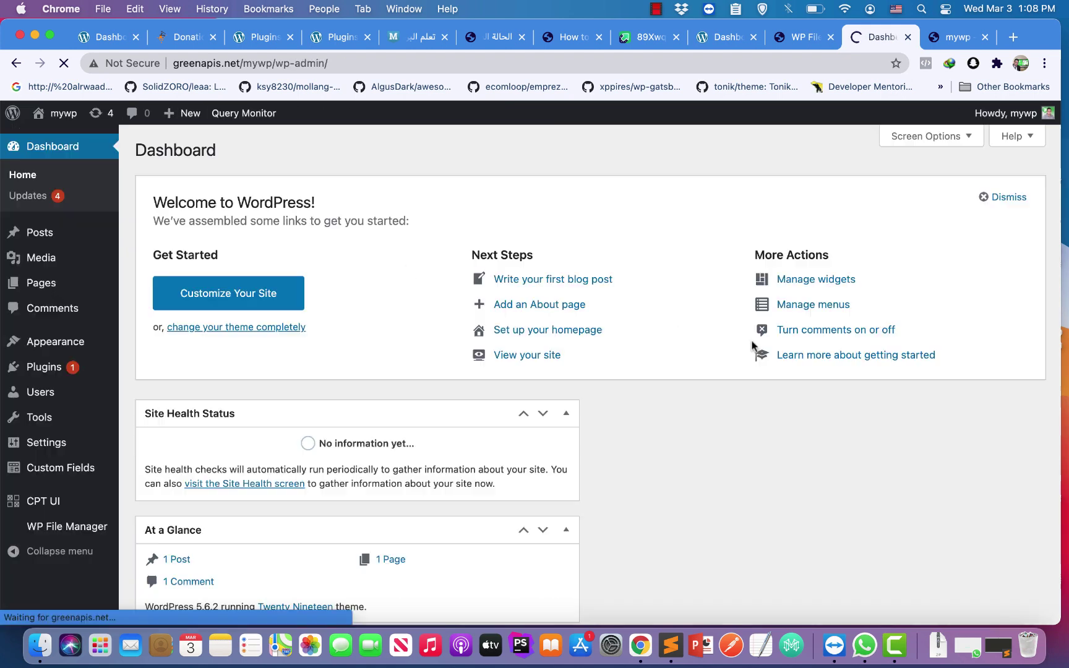
left_click(1043, 367)
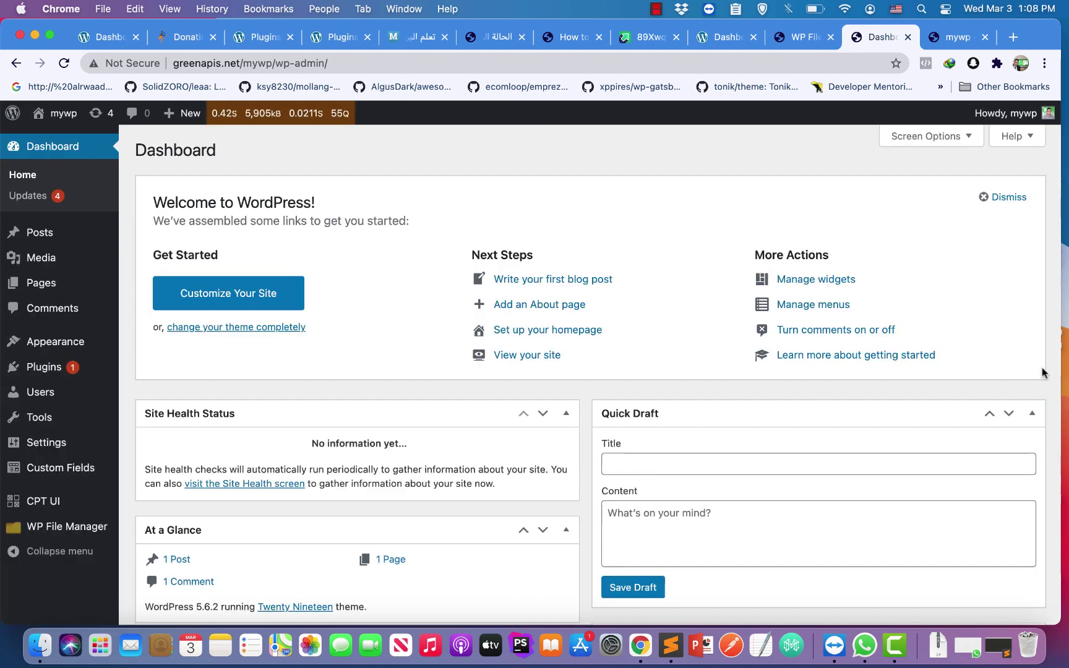
scroll(133, 334, "down", 3)
left_click(62, 369)
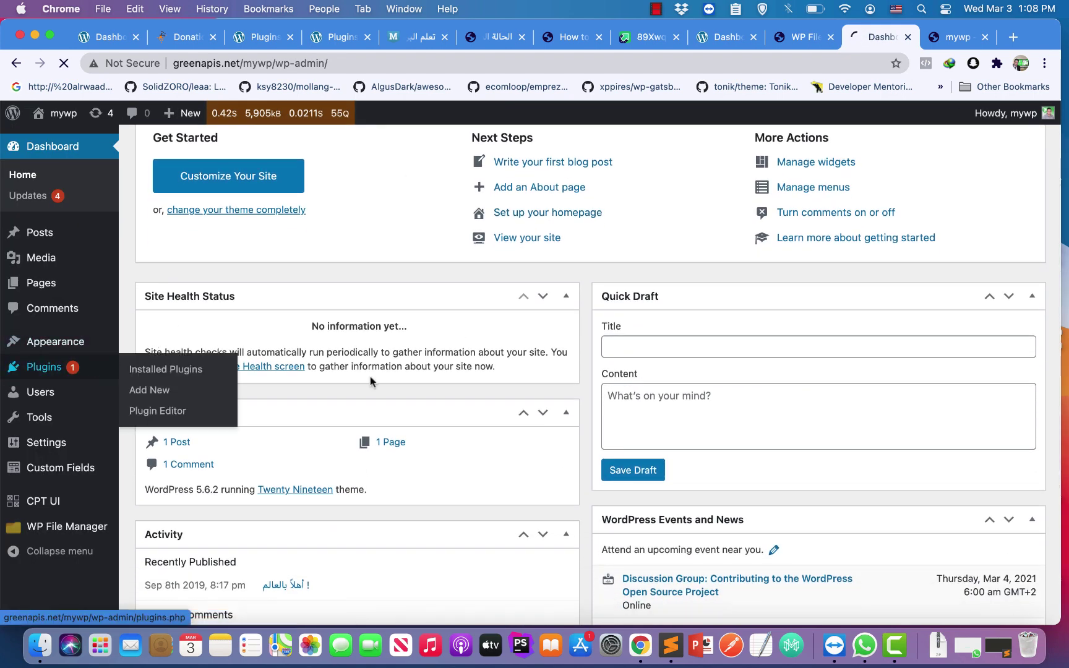
scroll(396, 371, "down", 5)
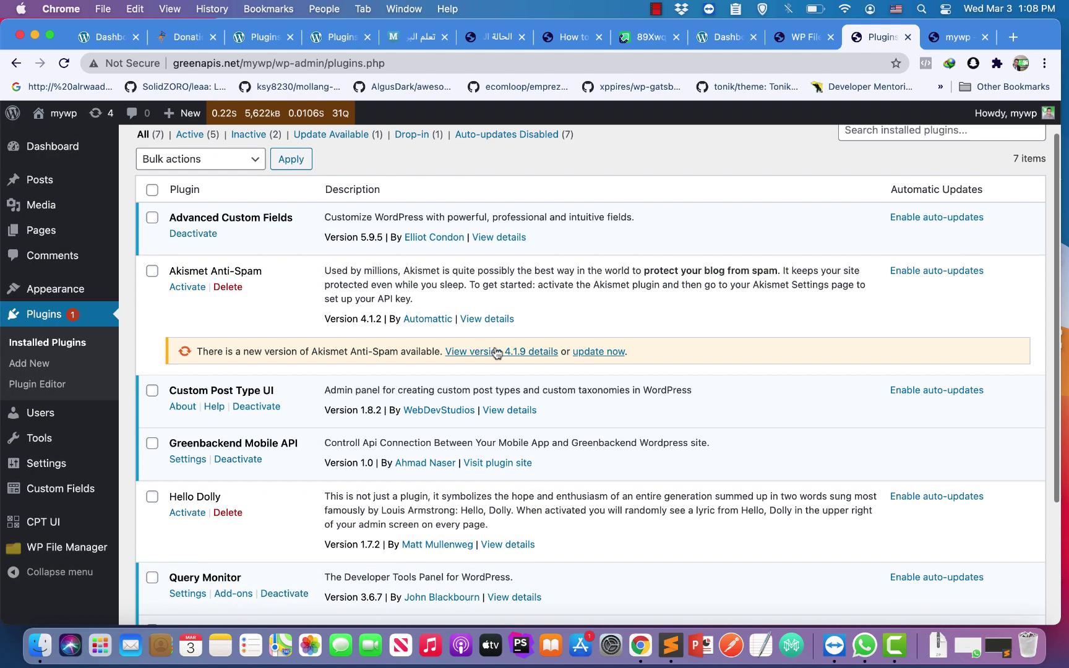
left_click(272, 422)
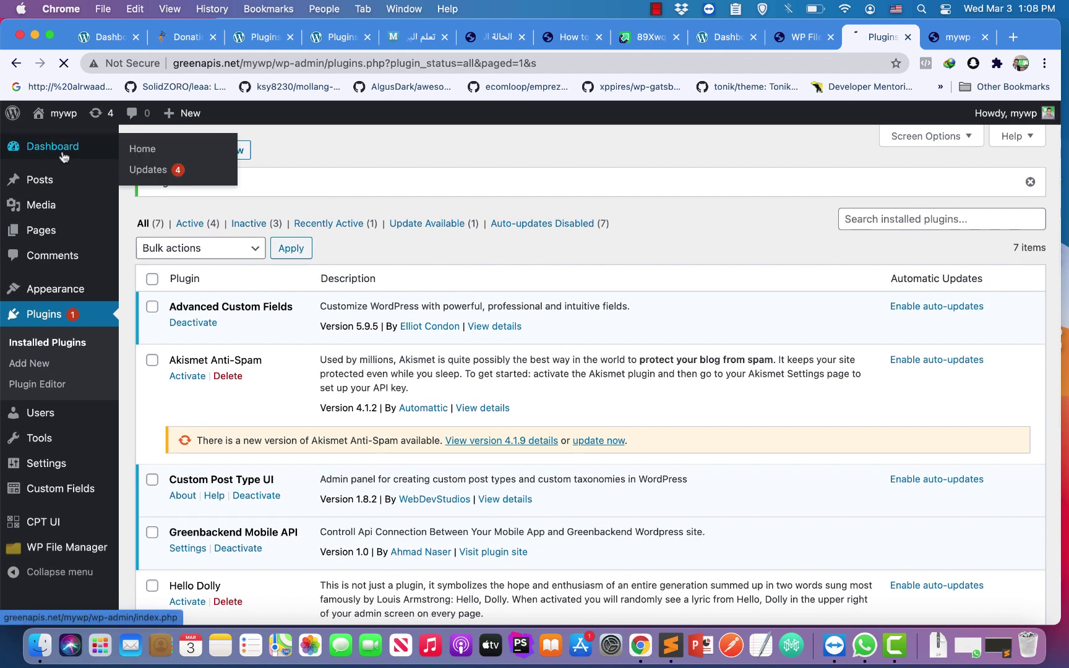
- Return to the admin Dashboard and look over its welcome section and widgets
left_click(53, 147)
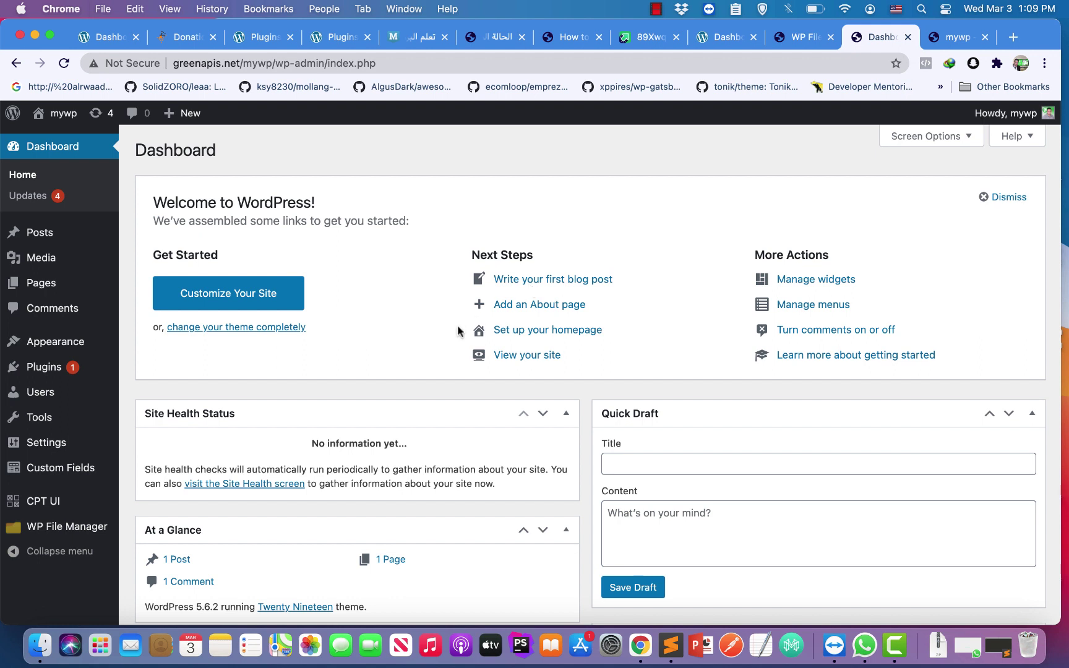
double_click(512, 253)
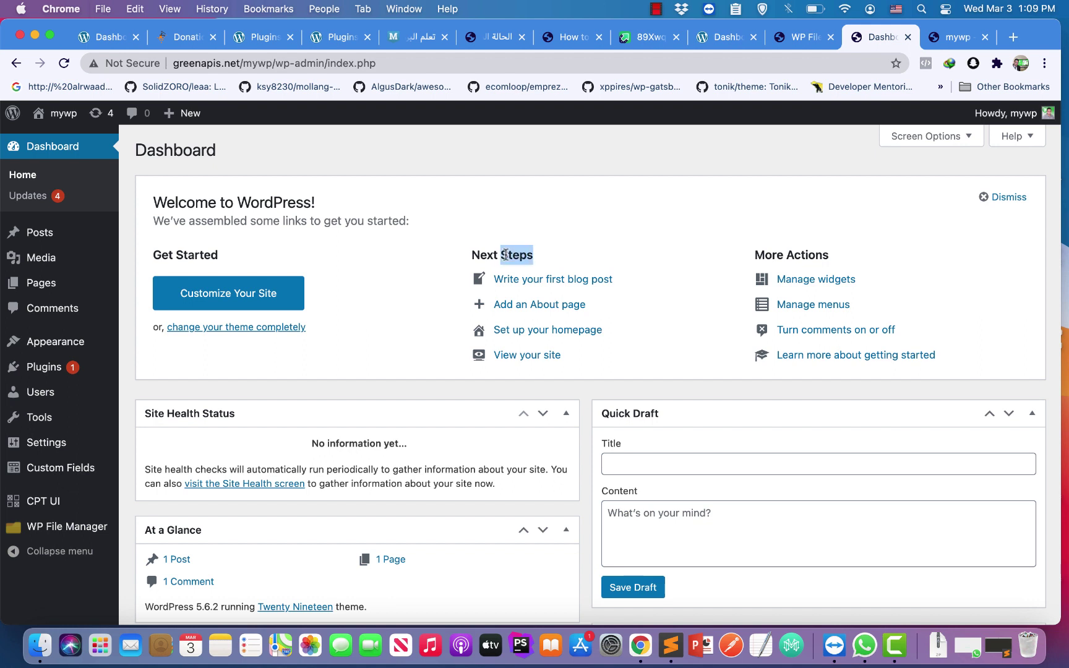
left_click(551, 258)
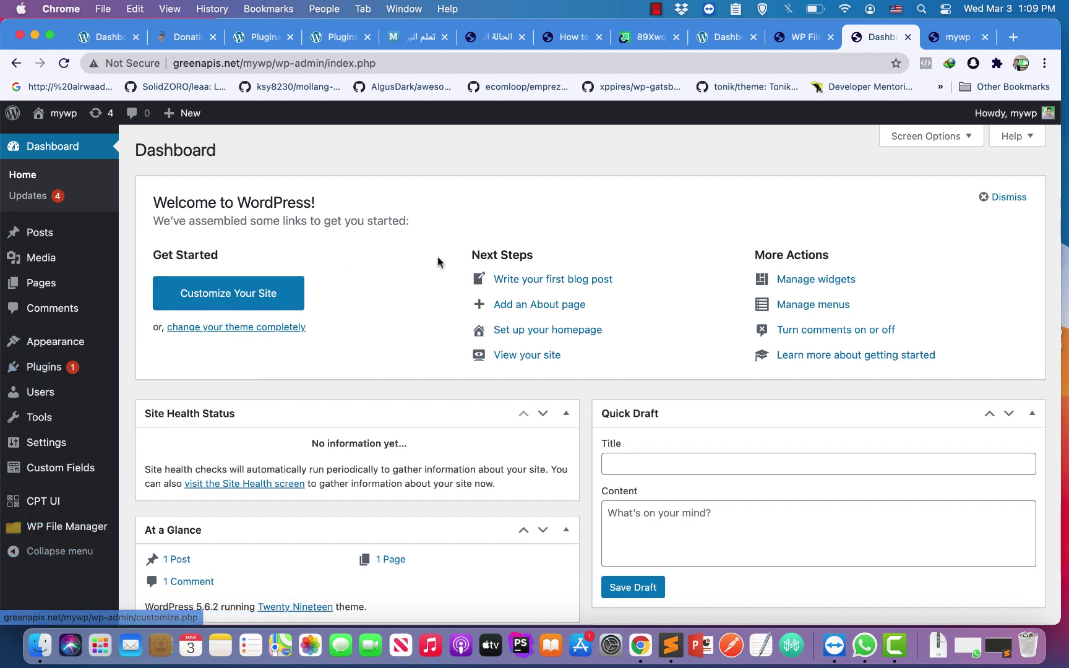
scroll(438, 256, "down", 6)
scroll(436, 272, "up", 7)
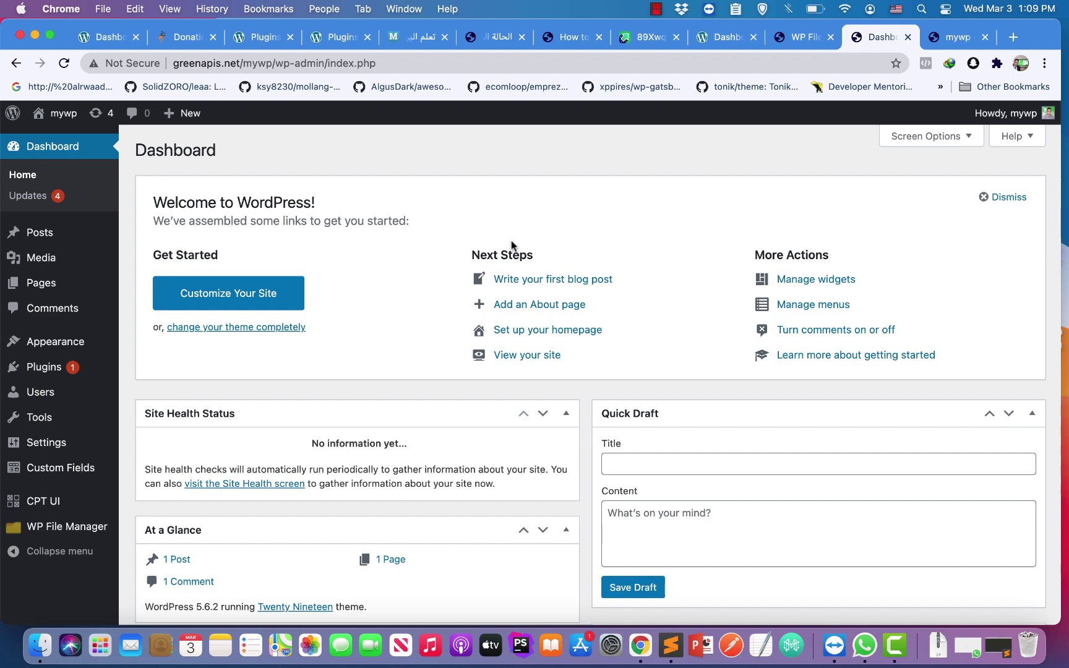
scroll(511, 242, "down", 2)
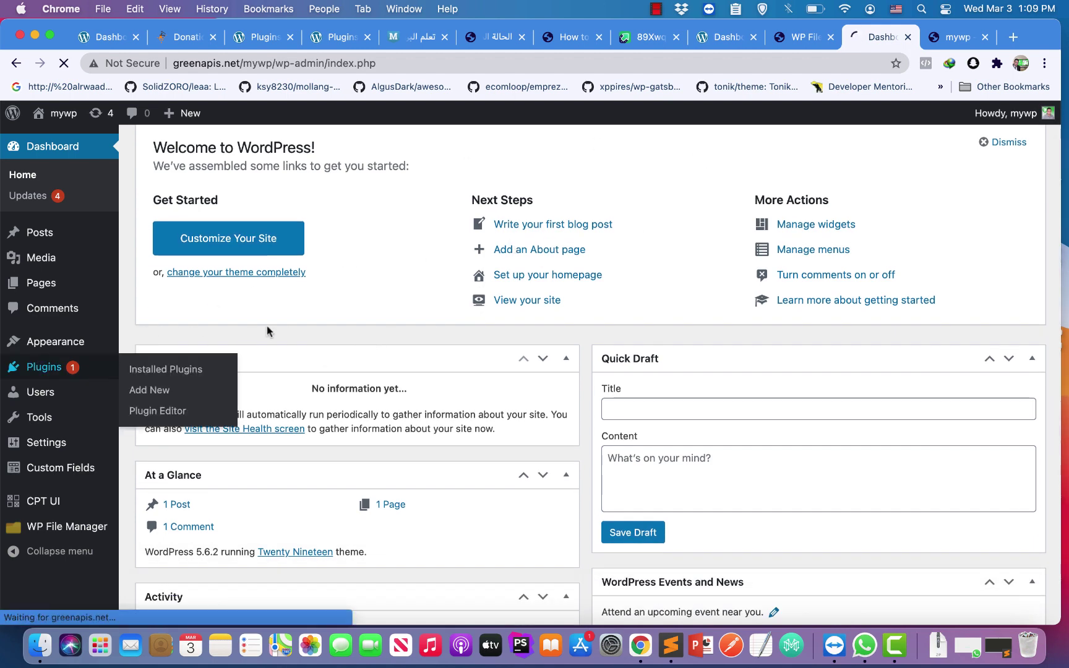
- Update the Akismet Anti-Spam plugin to version 4.1.9 from the installed plugins list
left_click(86, 370)
scroll(433, 310, "down", 5)
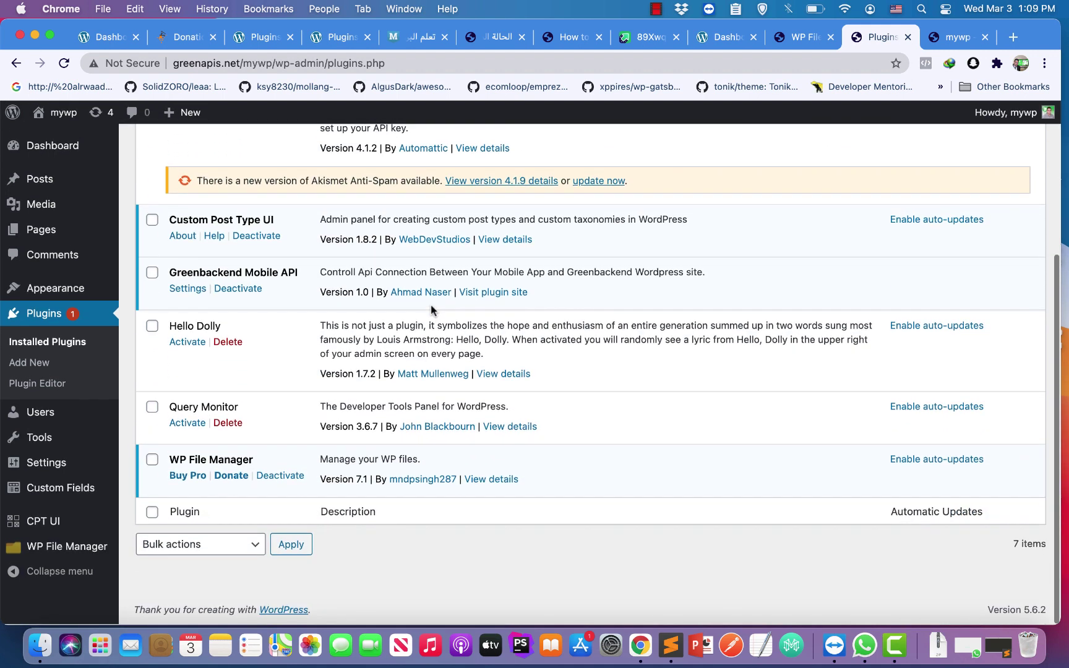
scroll(427, 315, "up", 3)
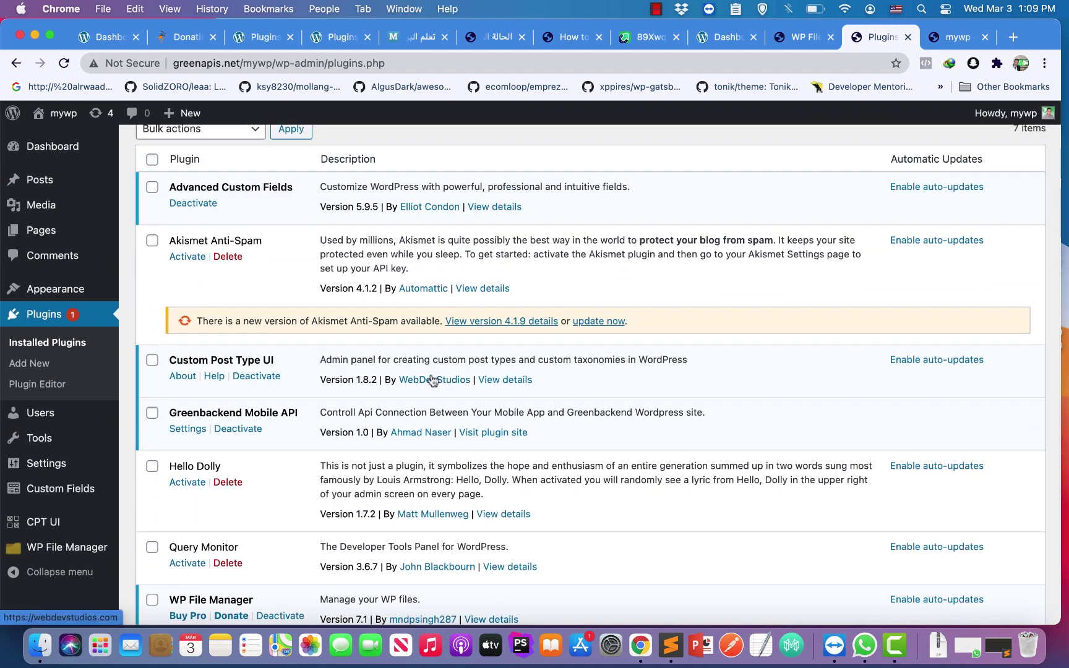
left_click_drag(175, 241, 313, 243)
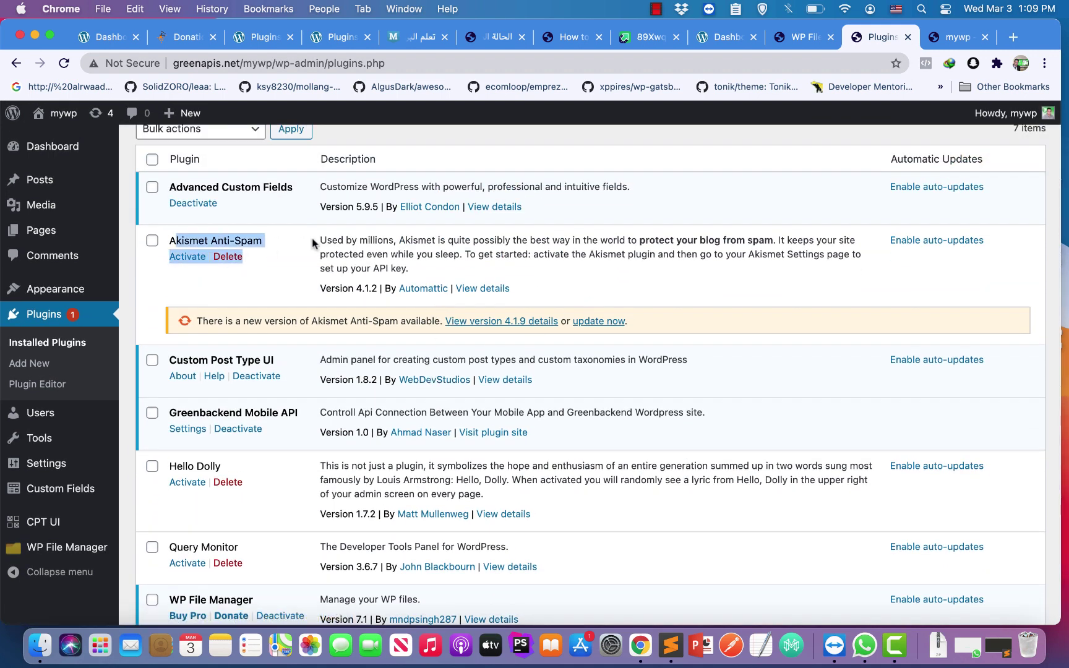
left_click(292, 242)
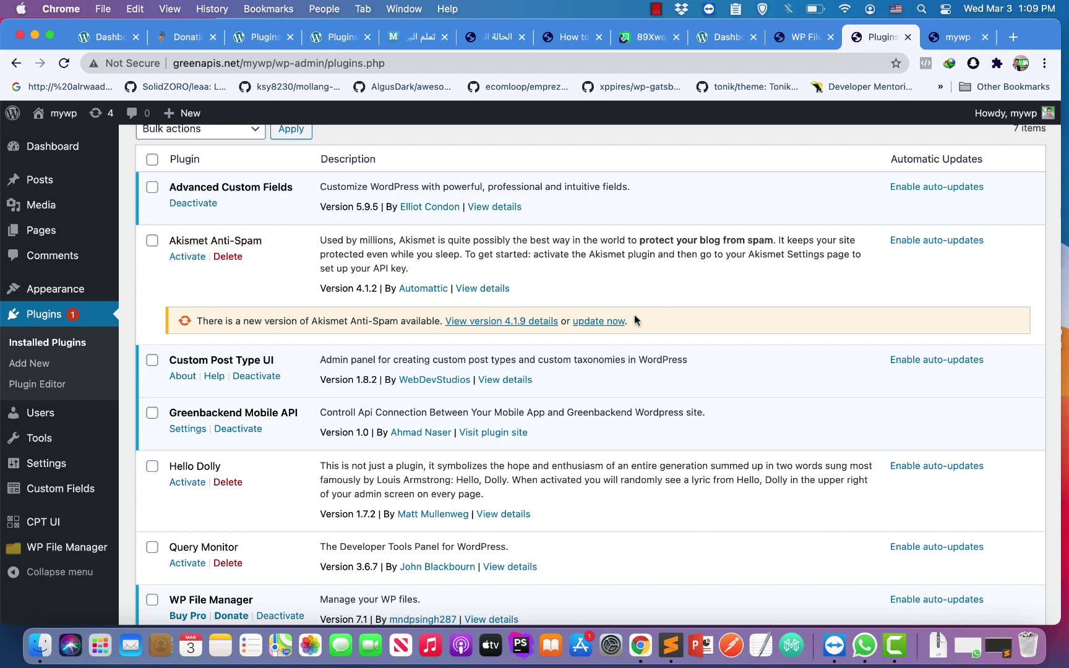
left_click(612, 322)
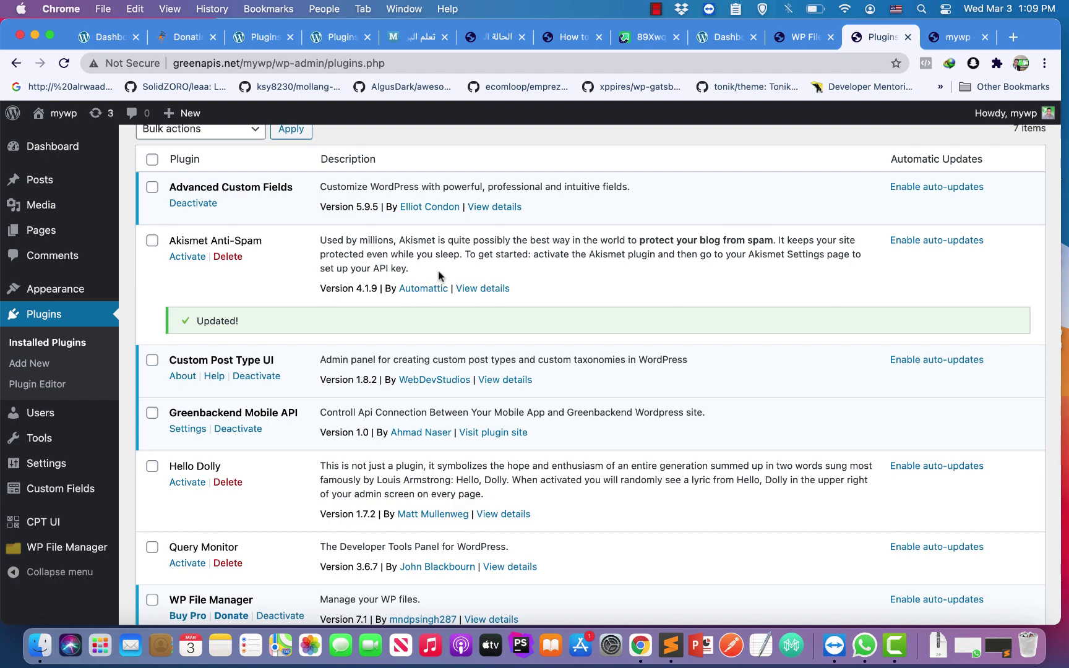
scroll(438, 276, "up", 3)
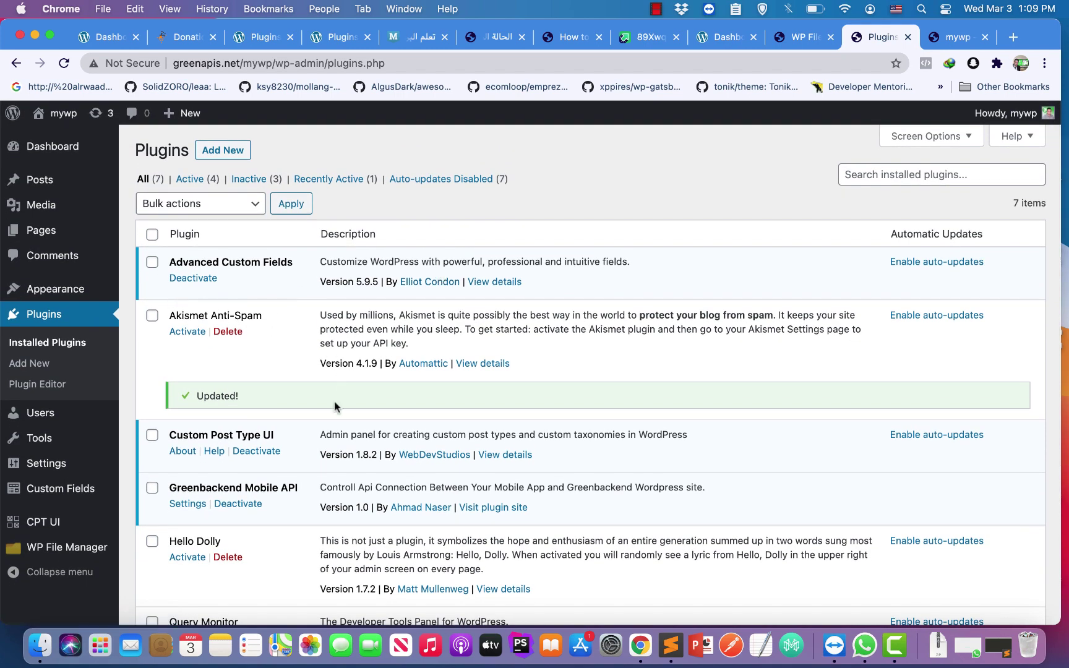
- Open the Site Health screen and review the recommended improvements for the mywp site
scroll(334, 407, "down", 5)
scroll(334, 406, "up", 5)
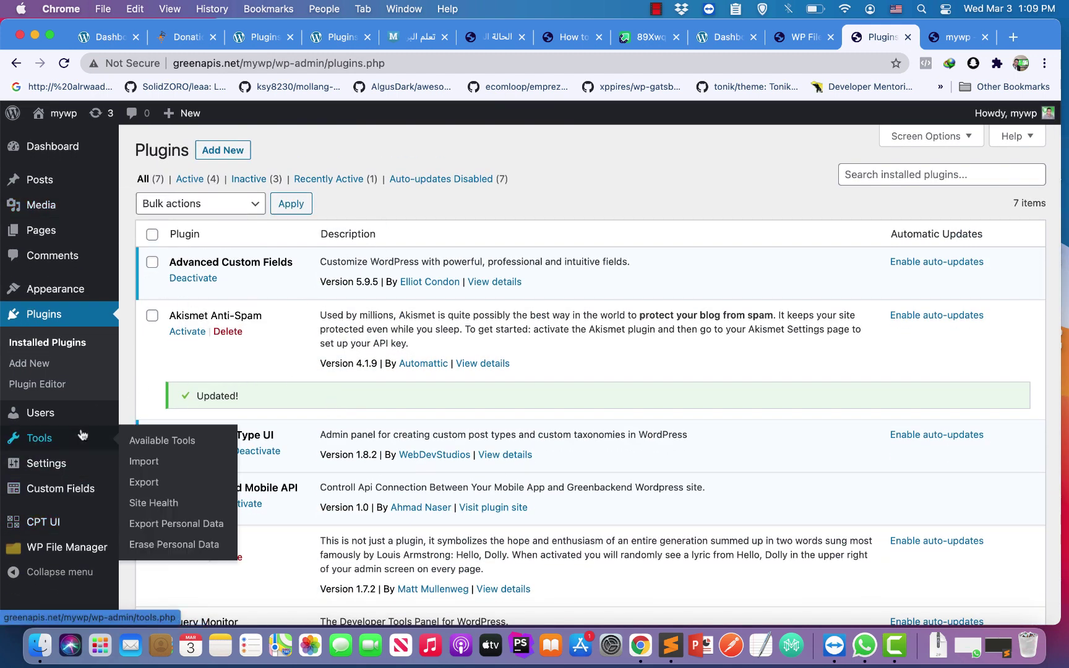
left_click(145, 503)
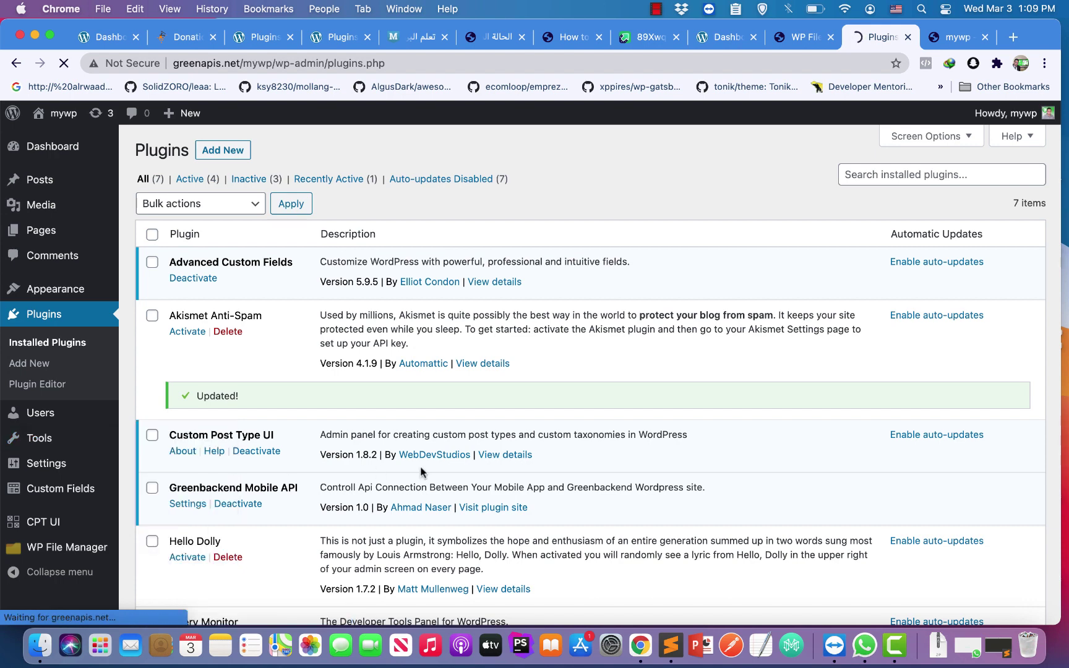
scroll(420, 470, "down", 1)
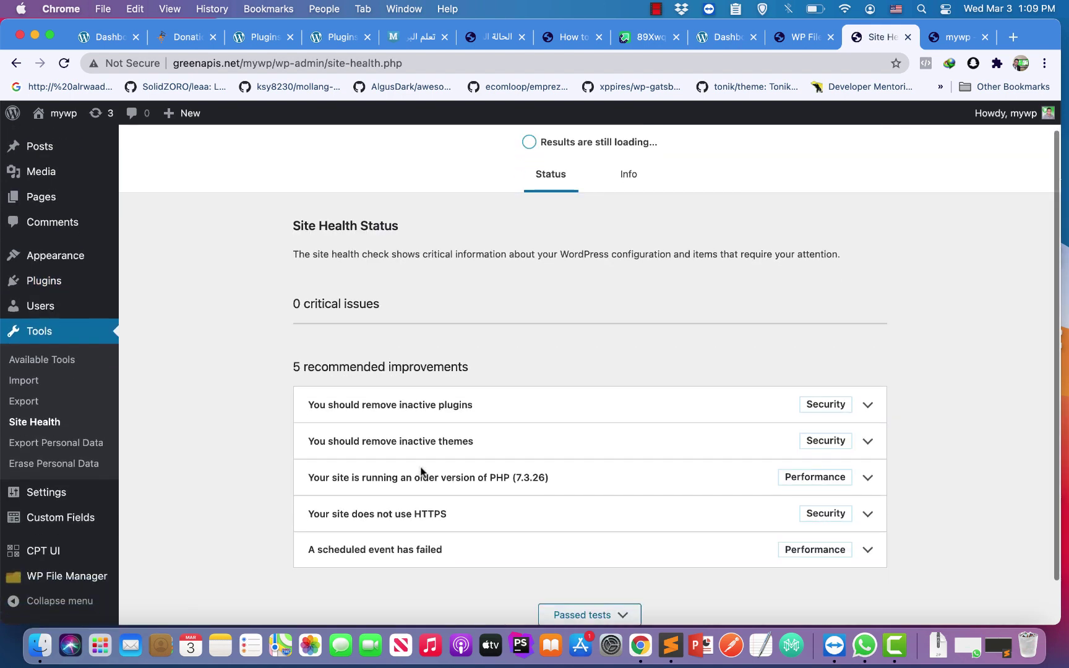
scroll(550, 258, "up", 1)
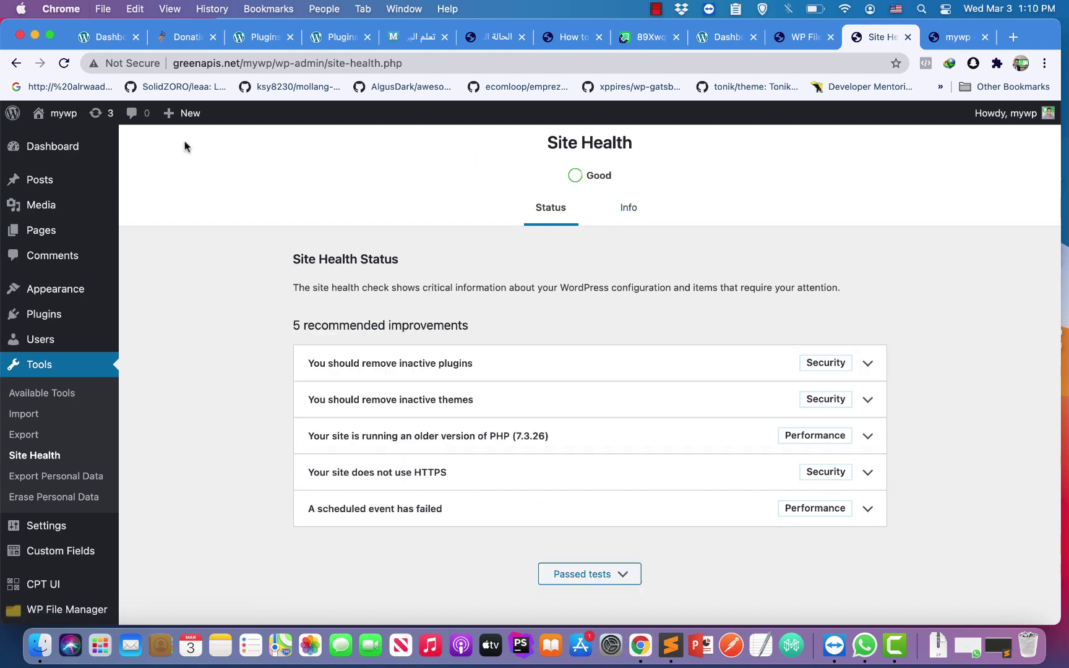
left_click(51, 137)
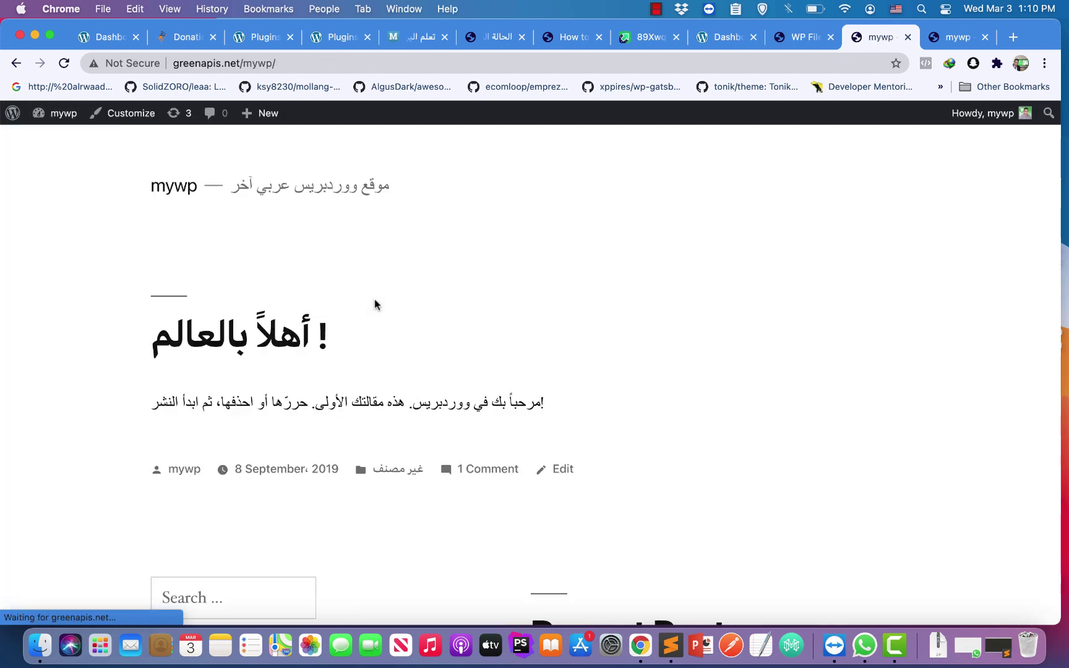
left_click(16, 62)
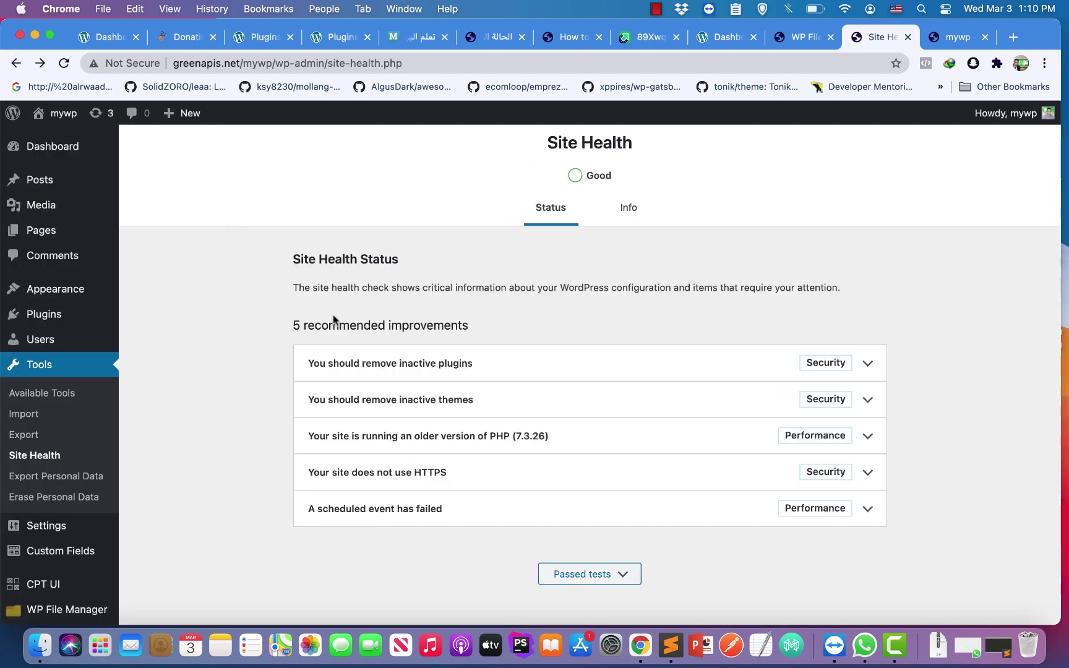
scroll(577, 434, "down", 1)
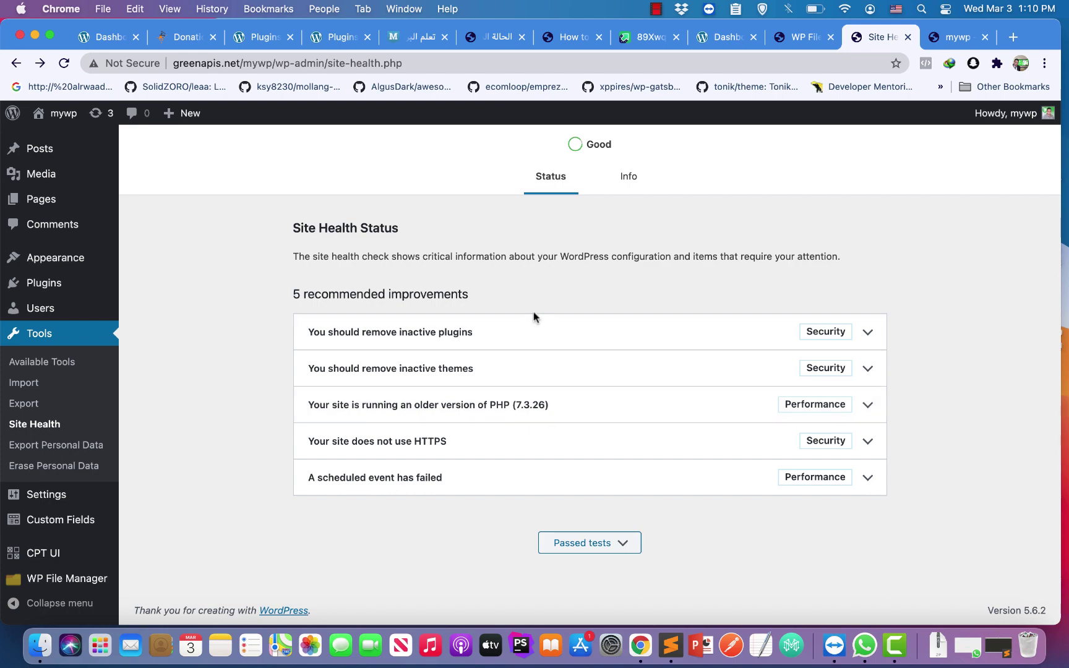
- Switch to the Reach Education Fund site's dashboard and examine its plugin notices, highlighting the WPML update notice
left_click(103, 39)
scroll(270, 323, "down", 15)
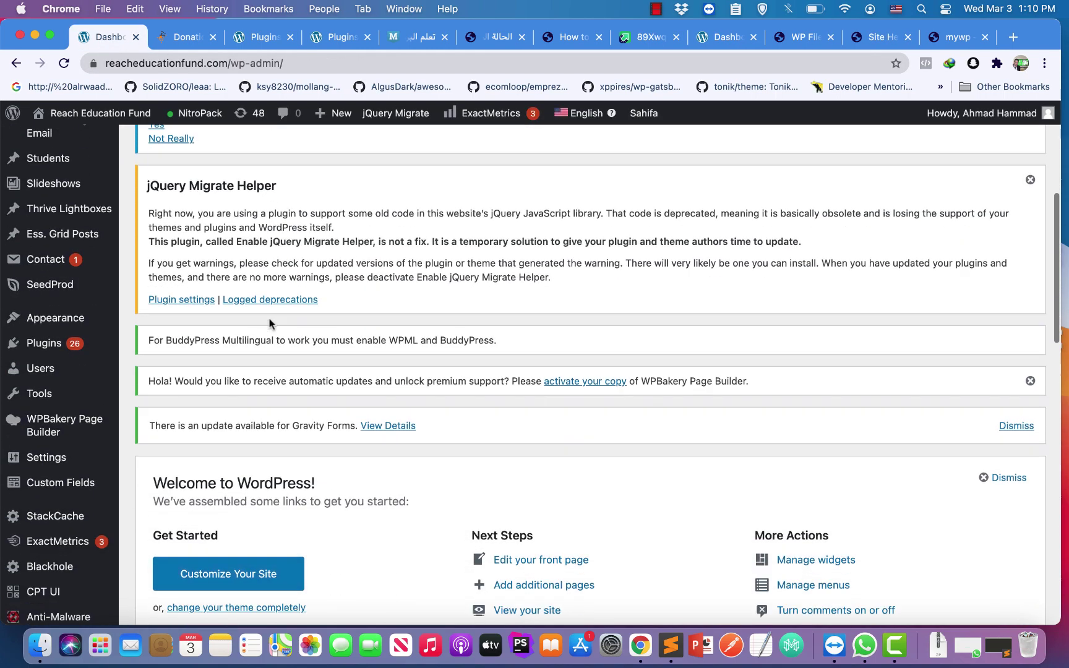
scroll(270, 323, "up", 15)
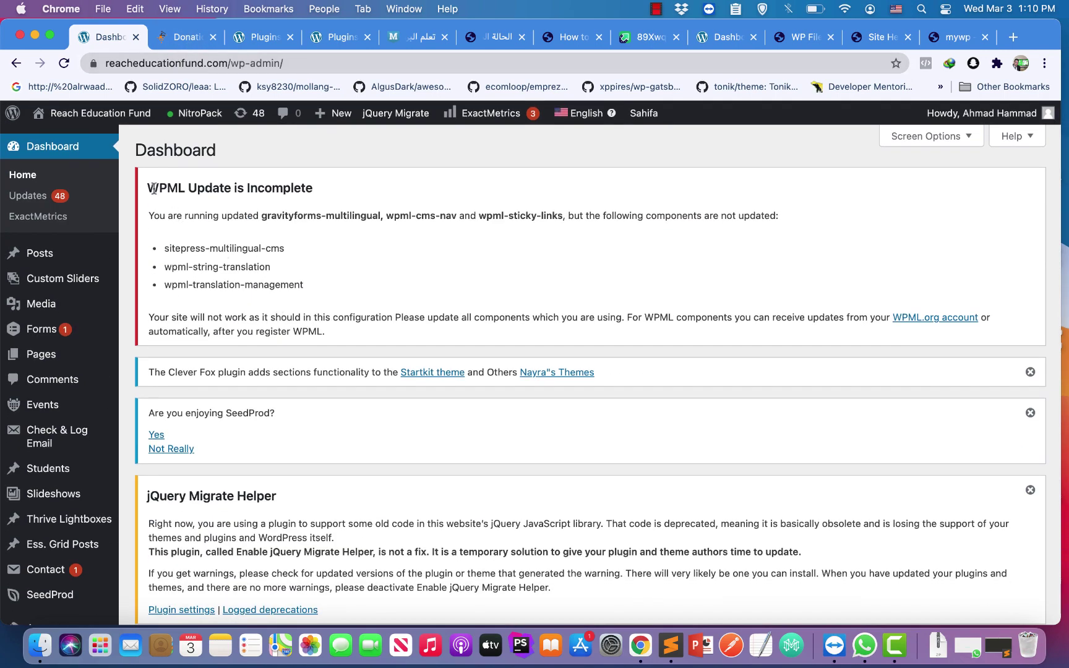
left_click_drag(154, 188, 324, 320)
scroll(325, 320, "down", 5)
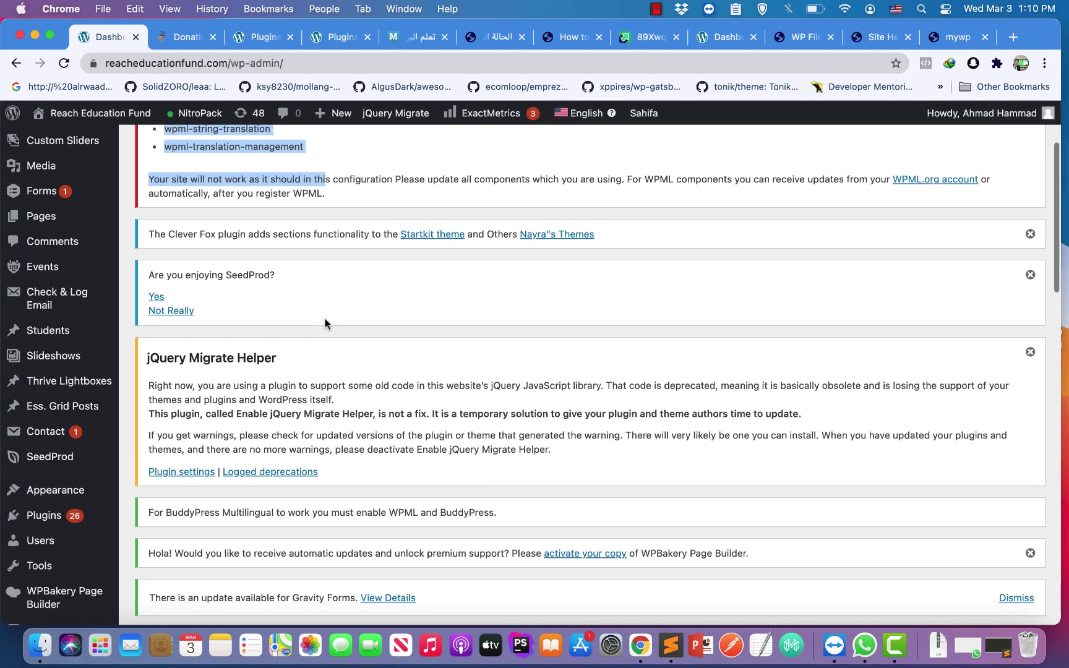
mouse_move(52, 428)
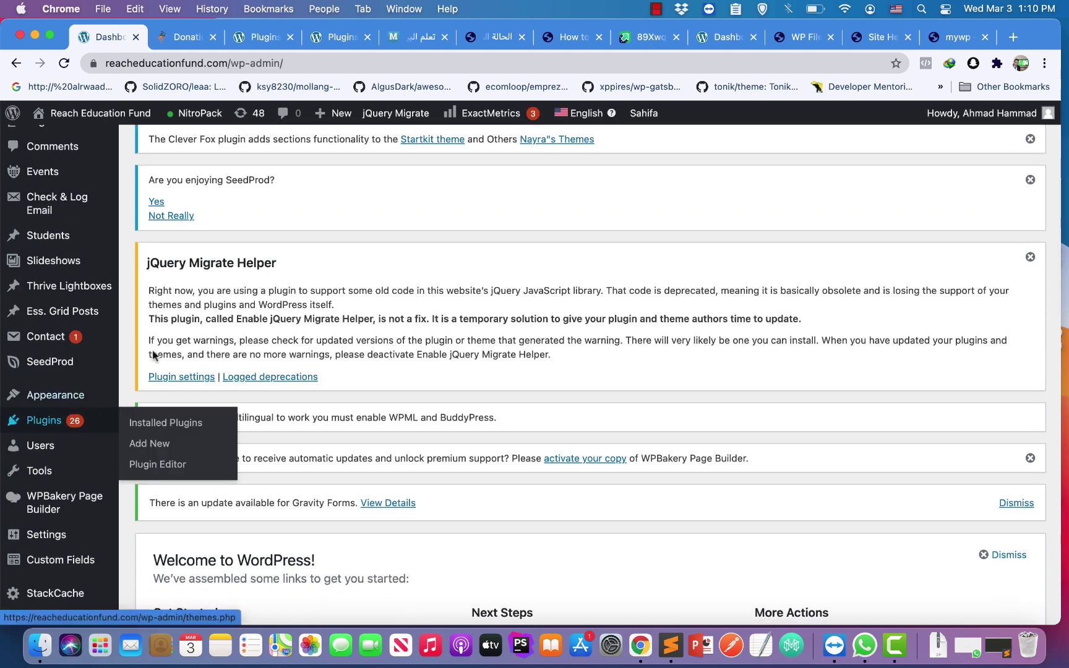
- Look through the Reach Education Fund site's full plugin list and its list of plugins with updates available
left_click(252, 39)
scroll(339, 288, "up", 1)
scroll(340, 289, "up", 8)
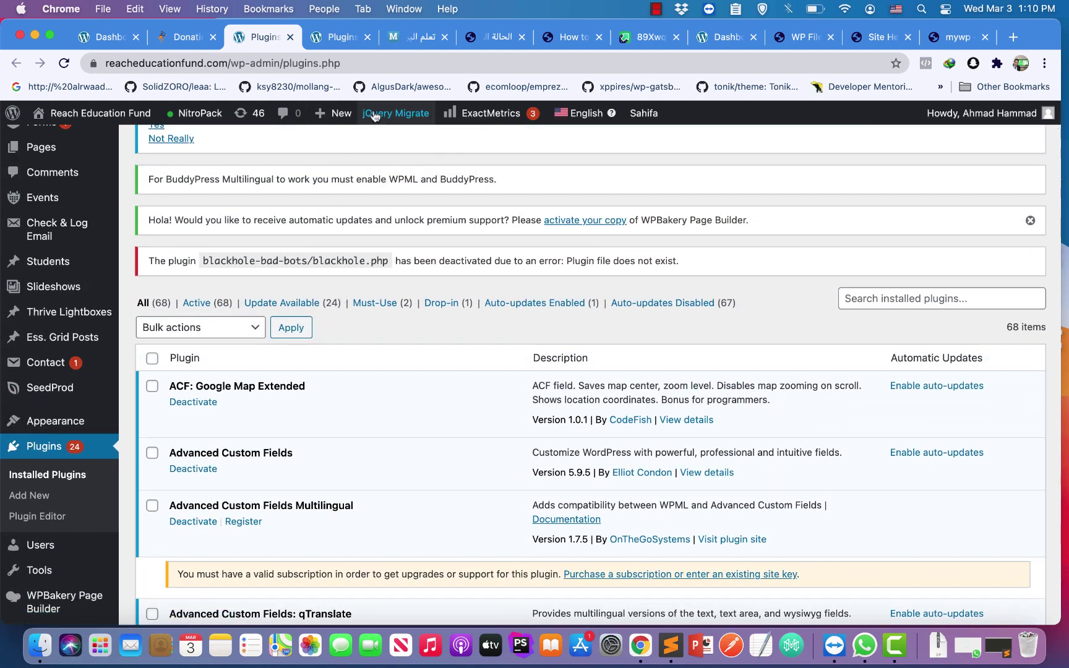
left_click(337, 43)
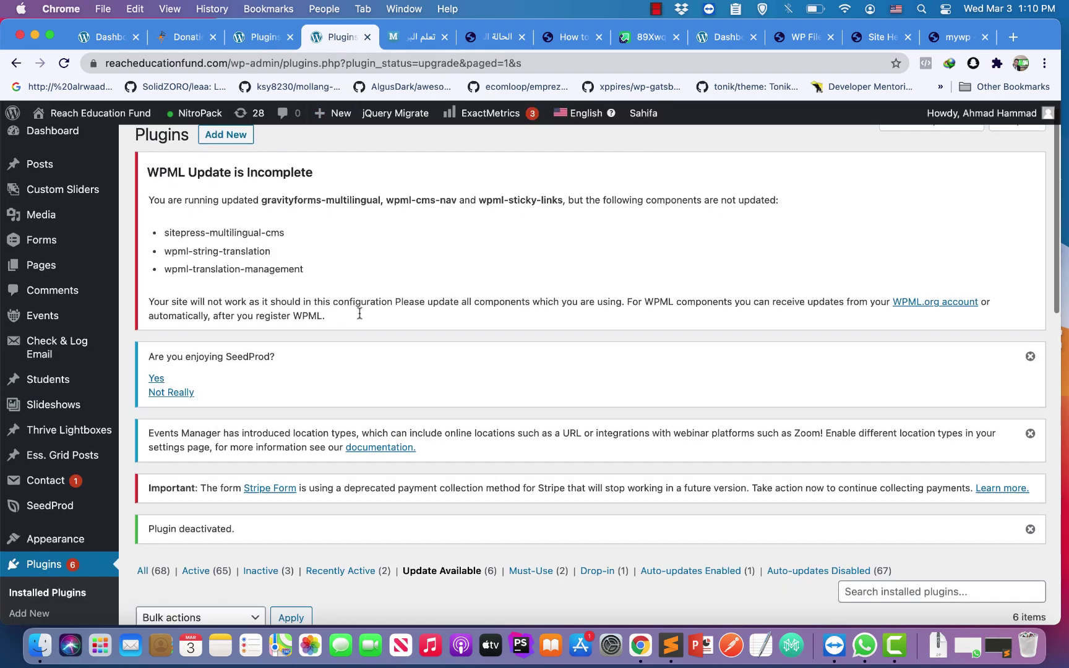
- Examine the Reach Education Fund plugins with available updates alongside the page's notices, highlighting the BuddyPress Multilingual plugin name
scroll(360, 313, "down", 3)
scroll(359, 317, "down", 10)
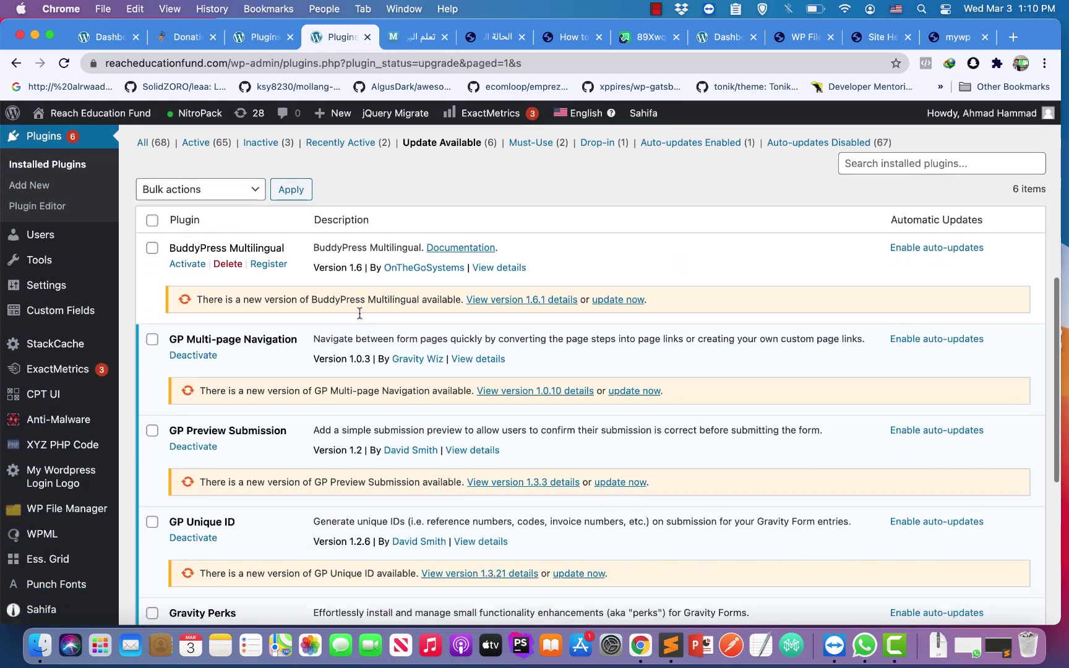
scroll(360, 317, "up", 15)
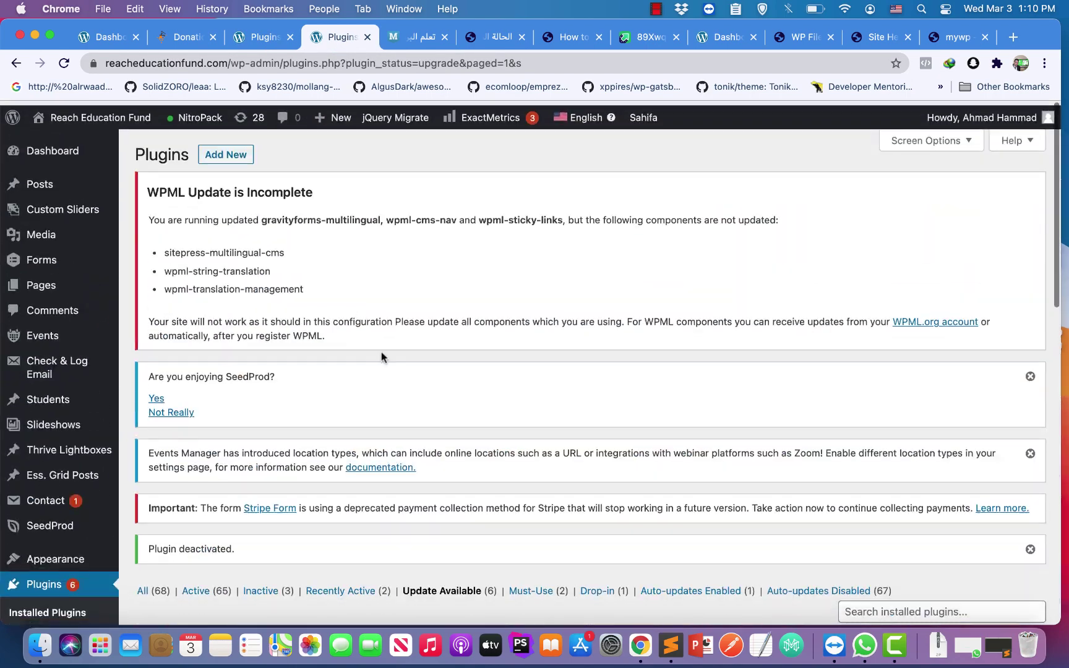
scroll(365, 406, "down", 5)
scroll(364, 406, "down", 3)
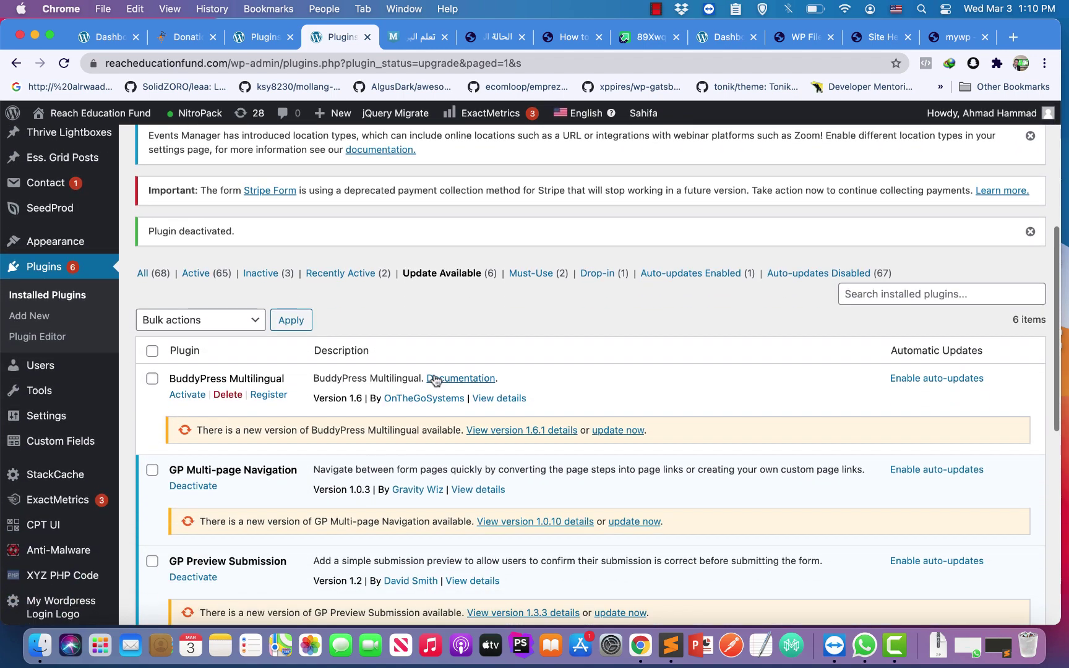
scroll(287, 414, "up", 1)
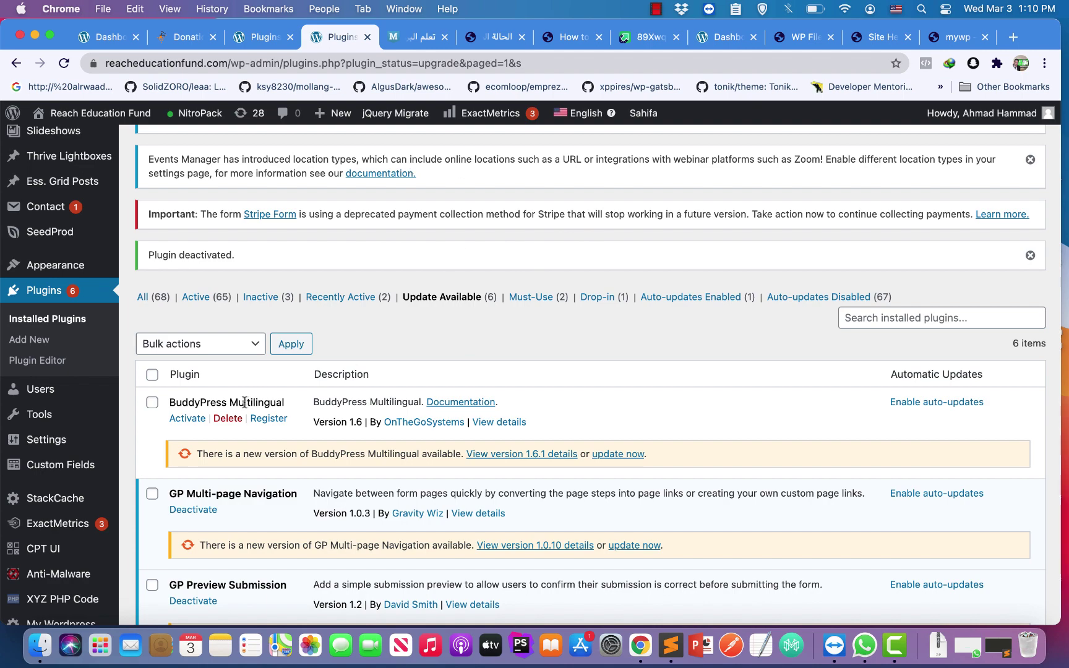
left_click_drag(188, 405, 254, 403)
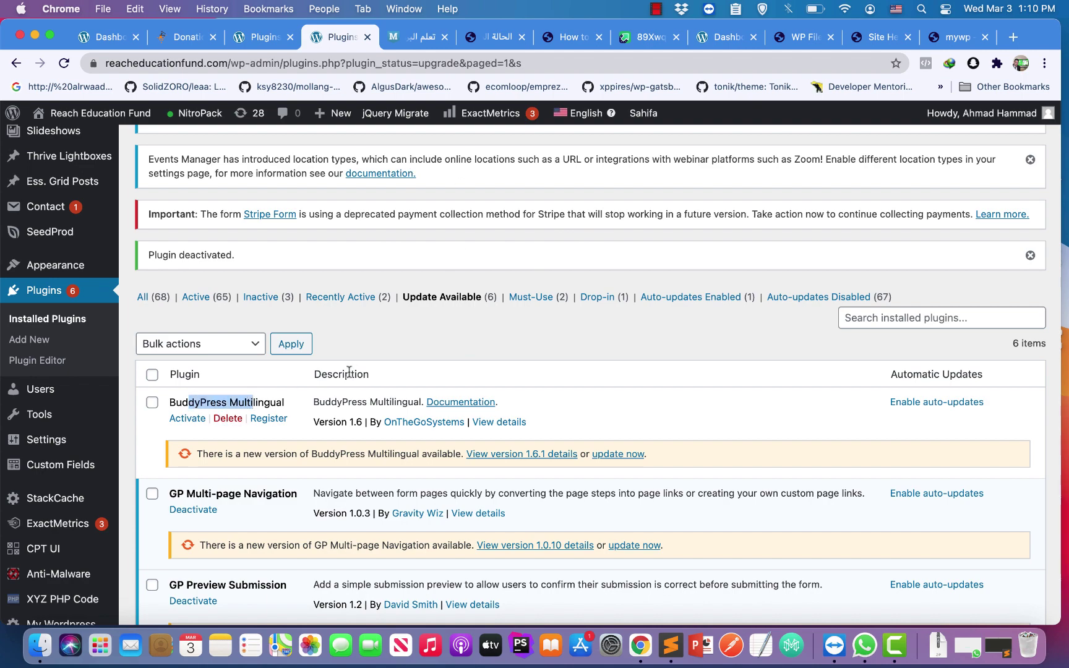
scroll(349, 371, "up", 1)
scroll(349, 373, "up", 3)
scroll(349, 374, "down", 3)
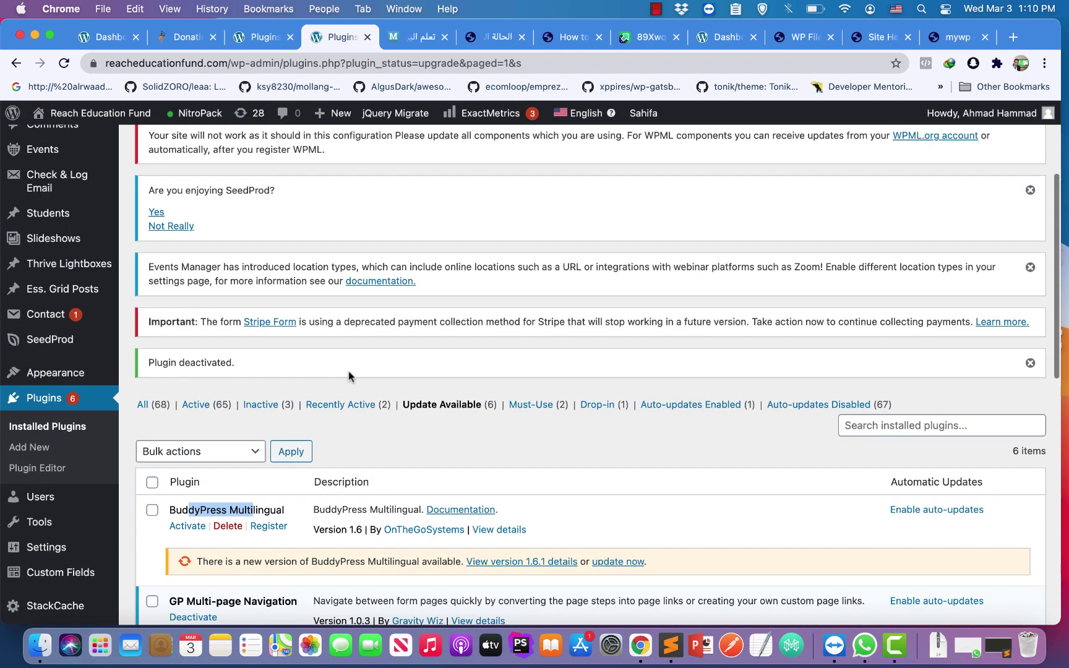
- Open the Reach Education Fund site's Site Health screen and review its critical issues and recommended improvements
mouse_move(68, 521)
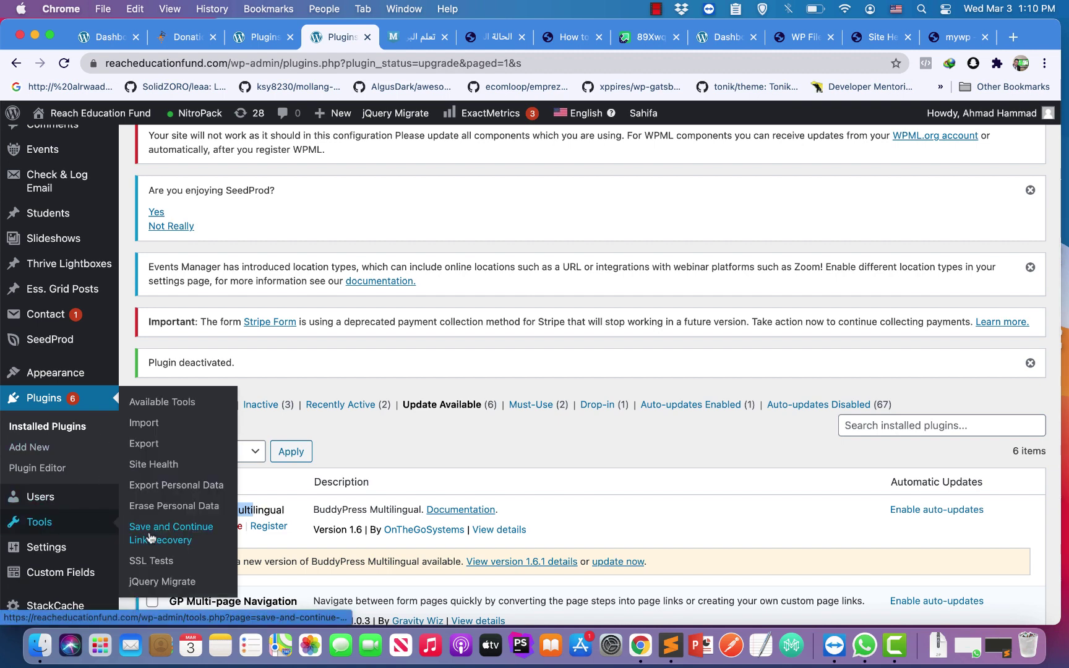
left_click(166, 465)
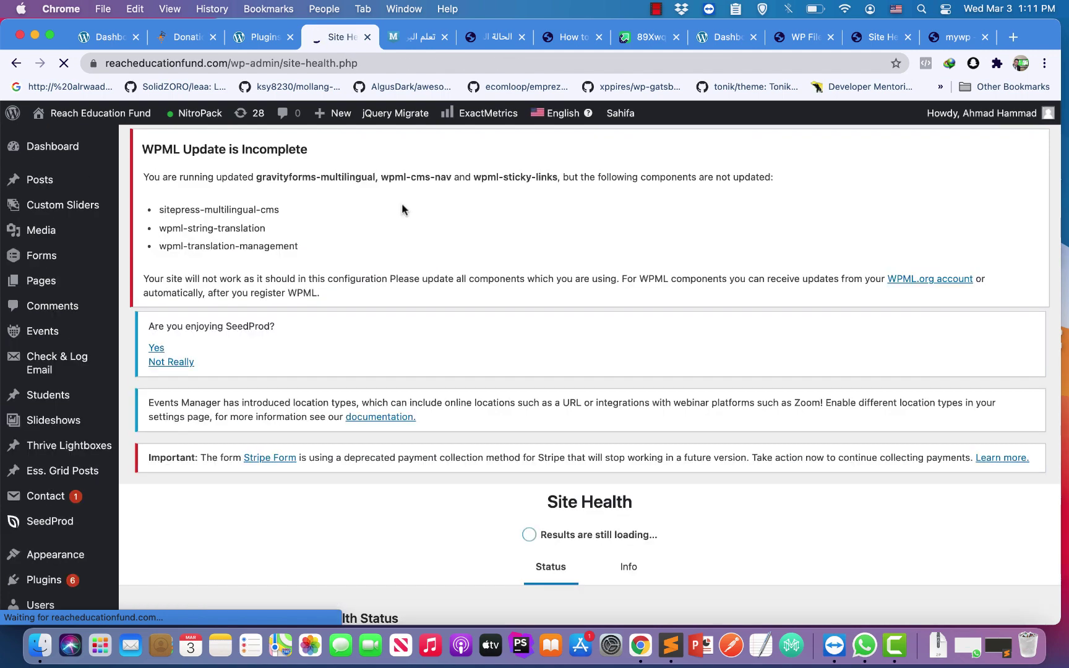
scroll(516, 299, "down", 5)
scroll(516, 299, "down", 4)
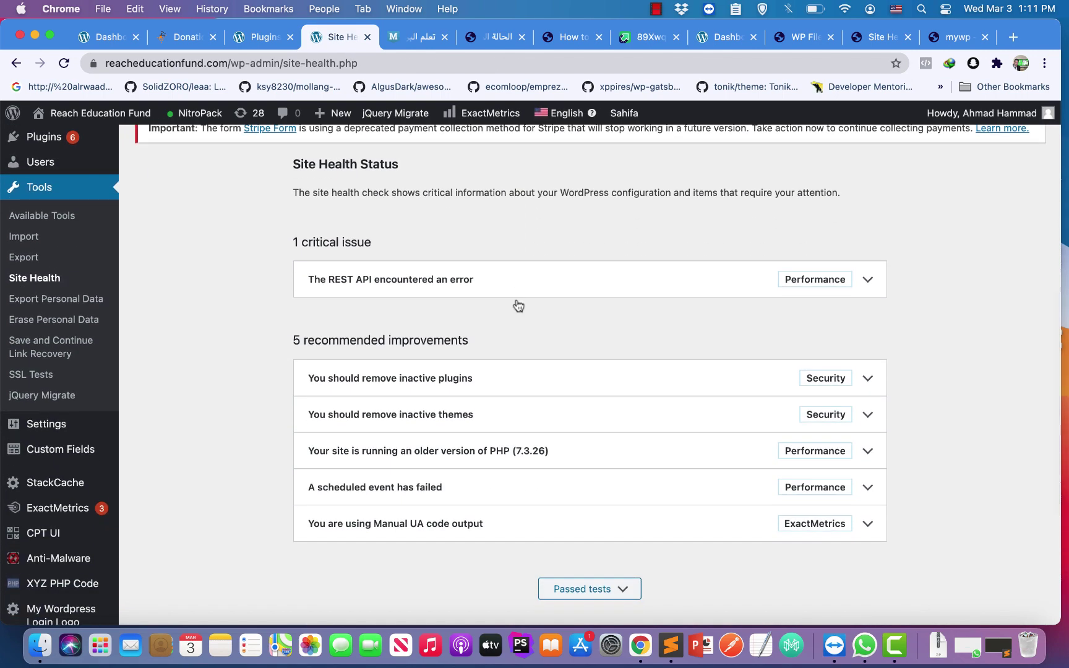
scroll(517, 220, "up", 1)
scroll(584, 228, "up", 3)
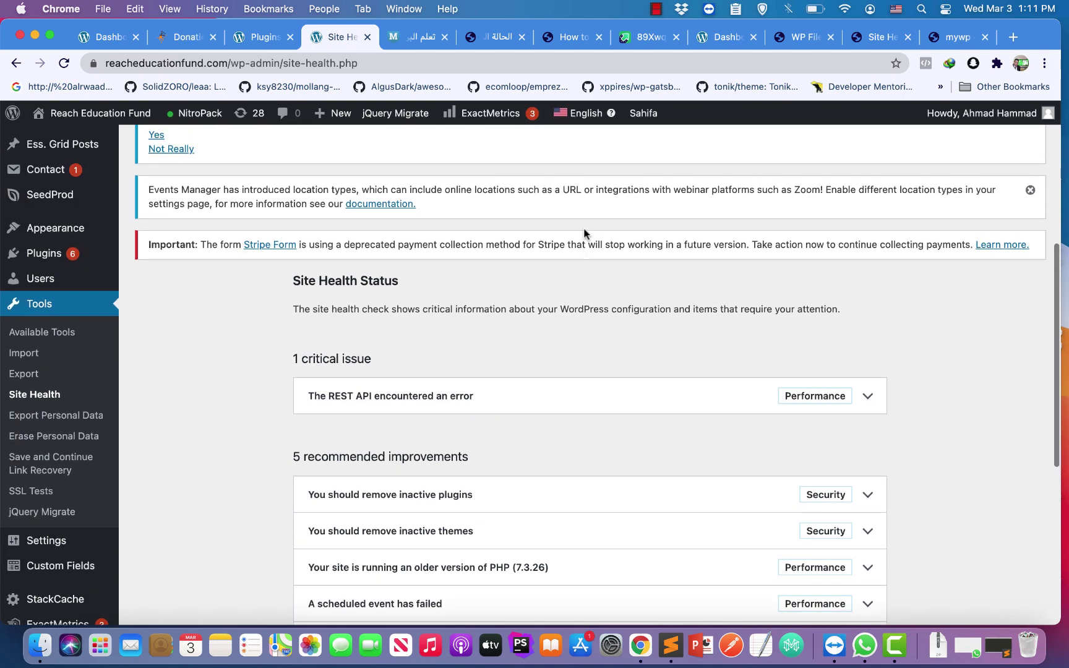
- Expand the critical issue about the REST API error and read its explanation, highlighting the cURL error and timeout text
left_click(444, 401)
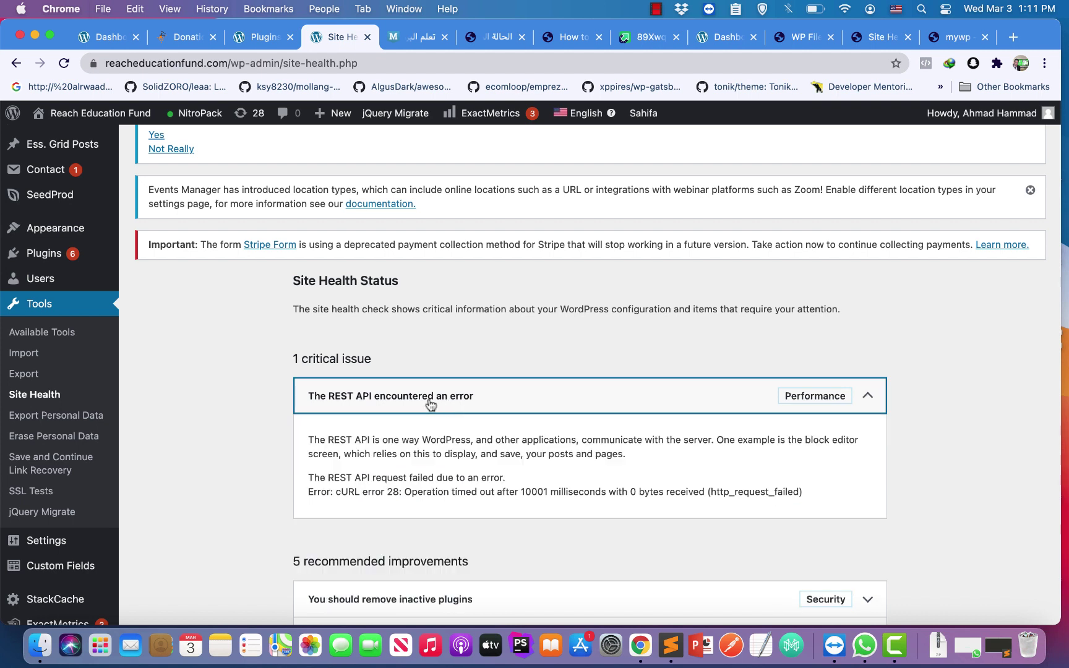
left_click_drag(456, 447, 493, 446)
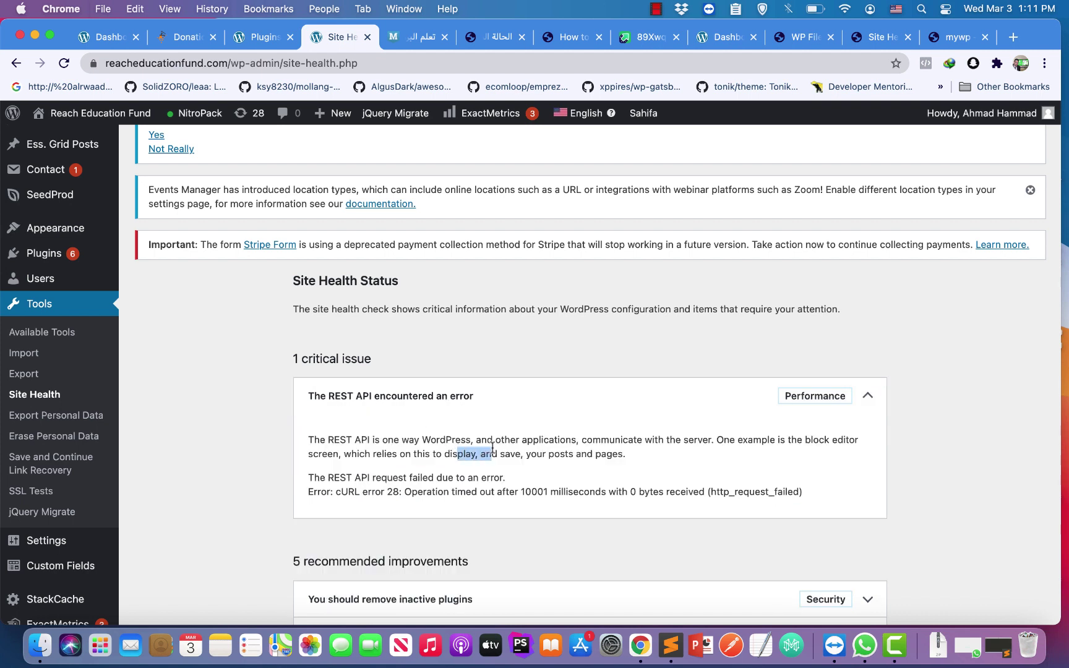
left_click(529, 483)
left_click_drag(331, 495, 405, 497)
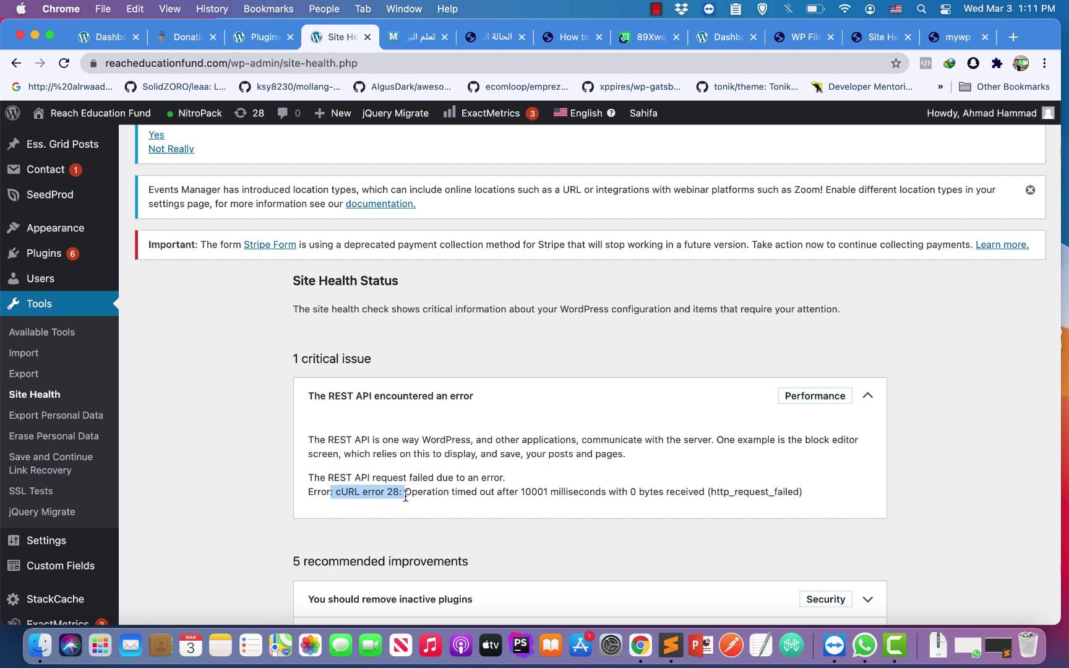
double_click(337, 491)
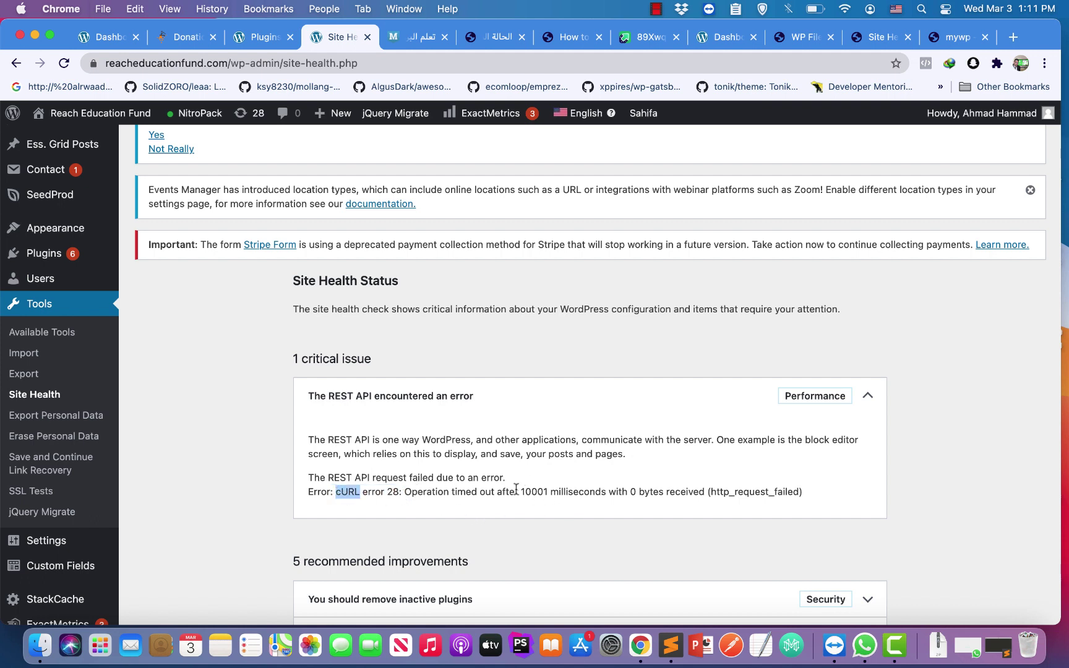
left_click_drag(516, 490, 589, 494)
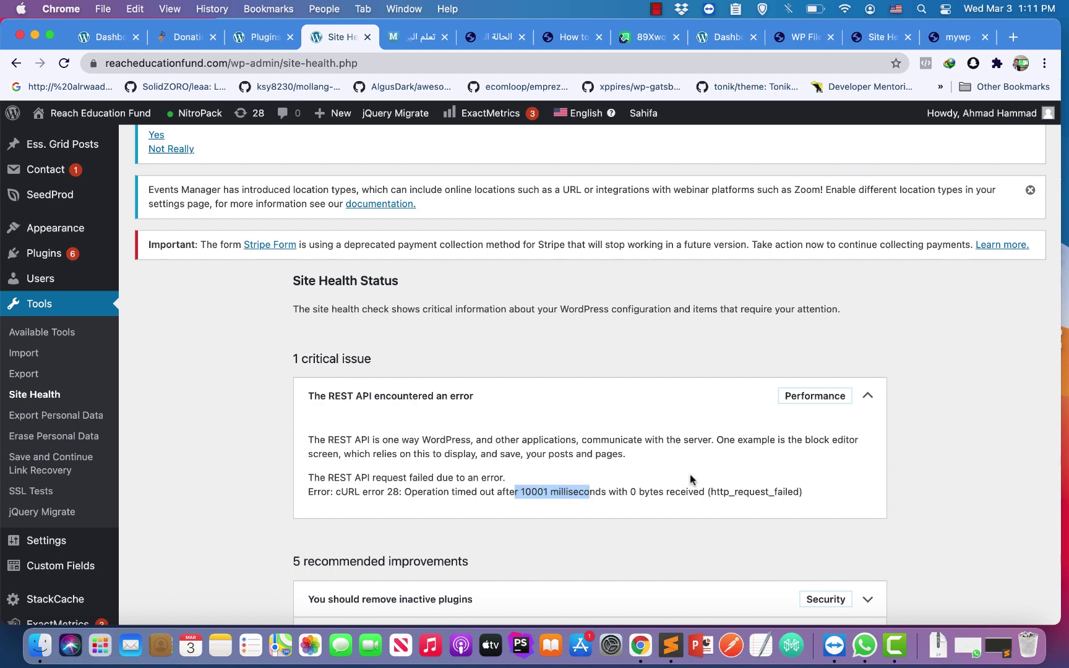
scroll(537, 416, "down", 2)
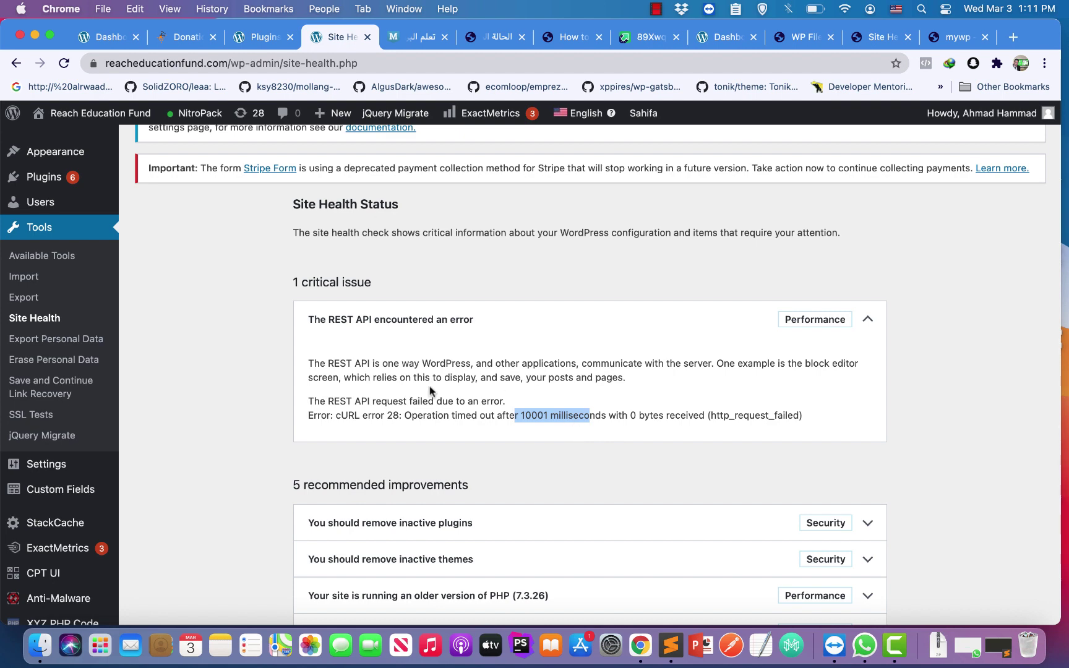
left_click_drag(352, 364, 506, 405)
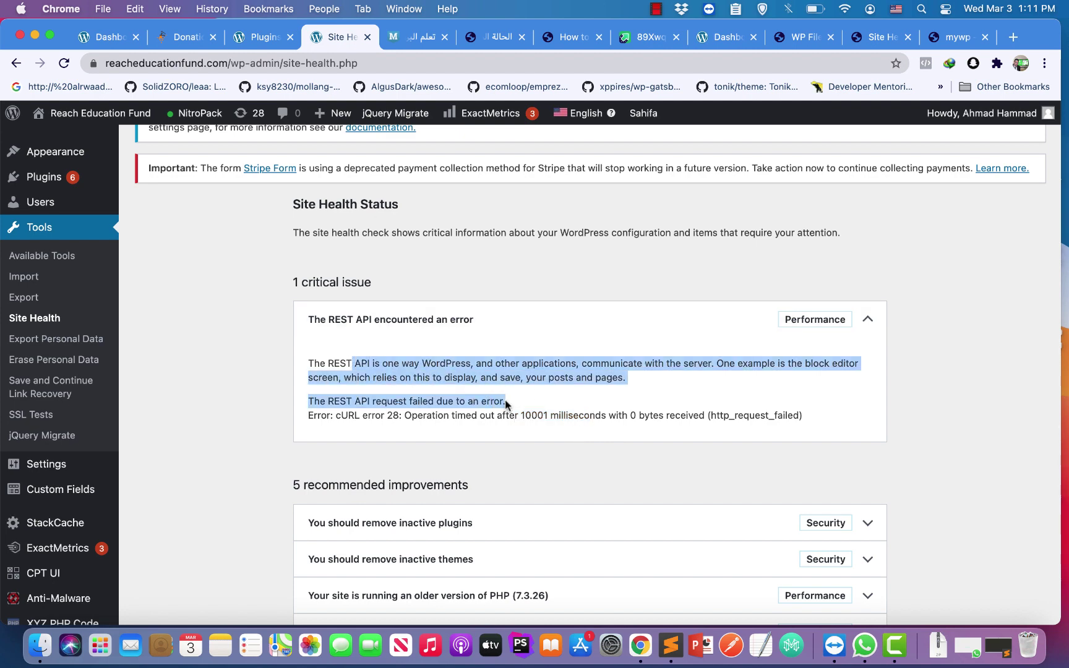
left_click(545, 389)
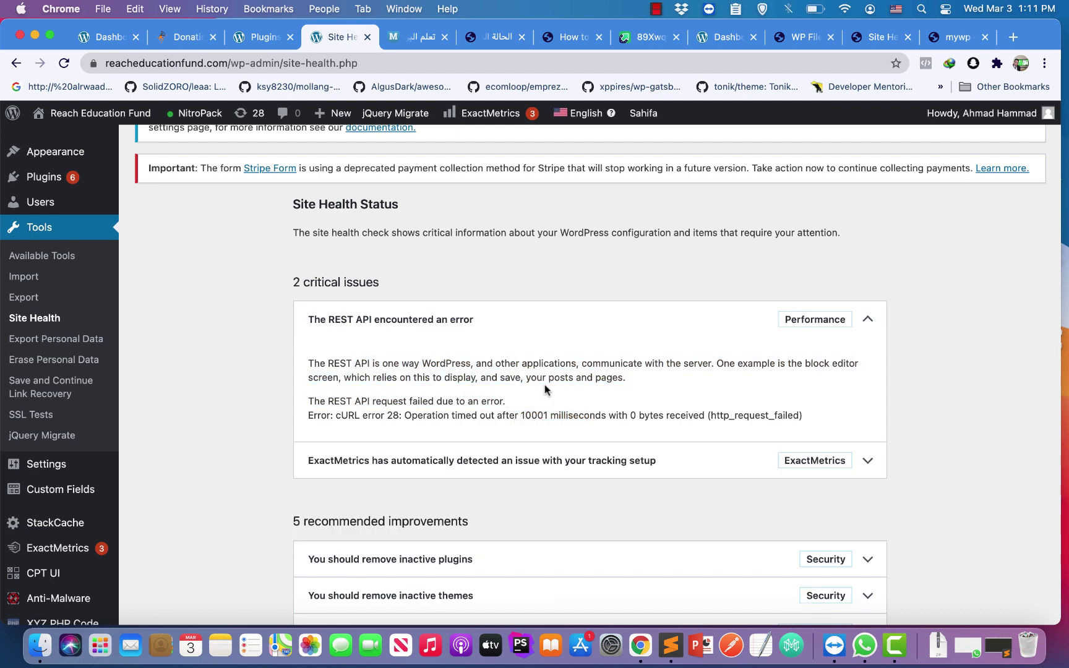
scroll(544, 390, "down", 1)
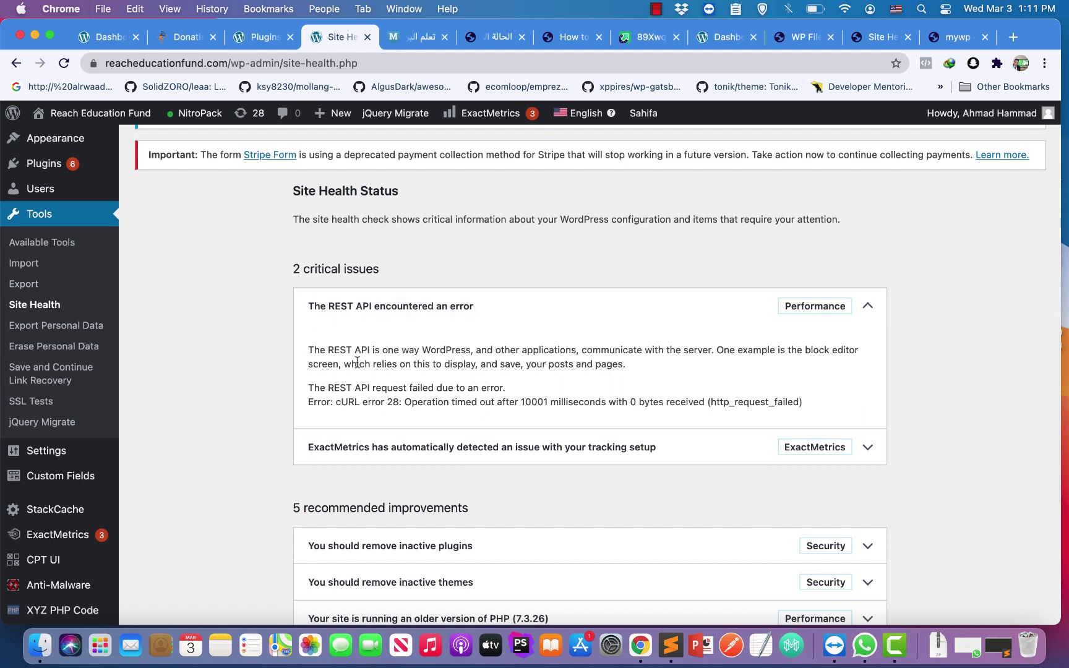
left_click_drag(357, 364, 435, 382)
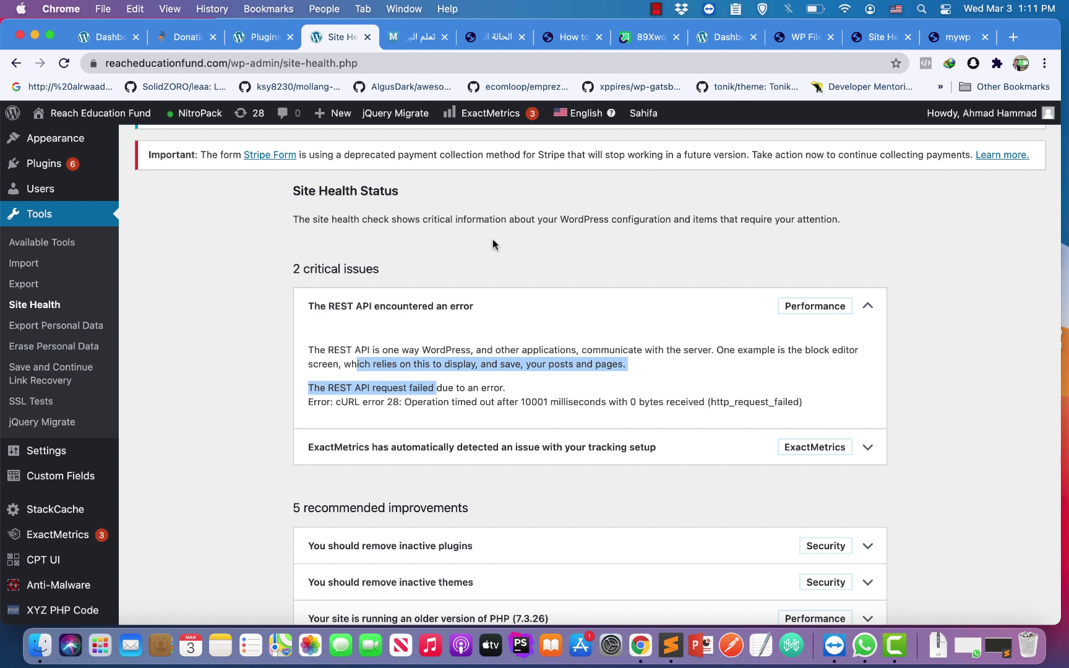
left_click(505, 221)
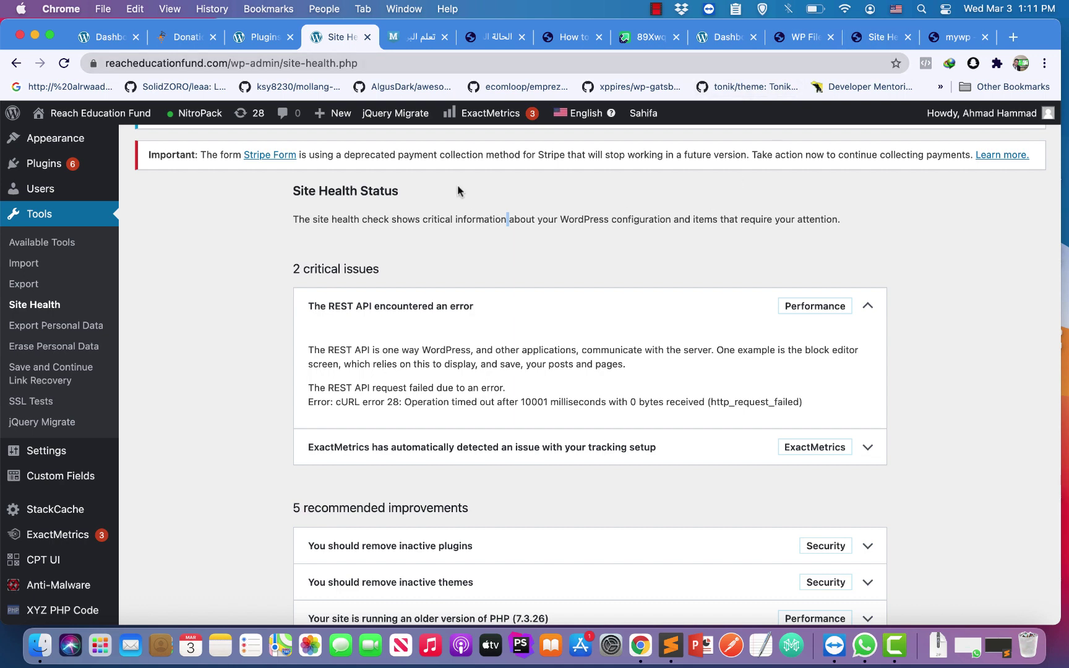
- Switch to the Greenbackend Apis dashboard and examine its Site Health Status widget, highlighting the overall rating
left_click(720, 37)
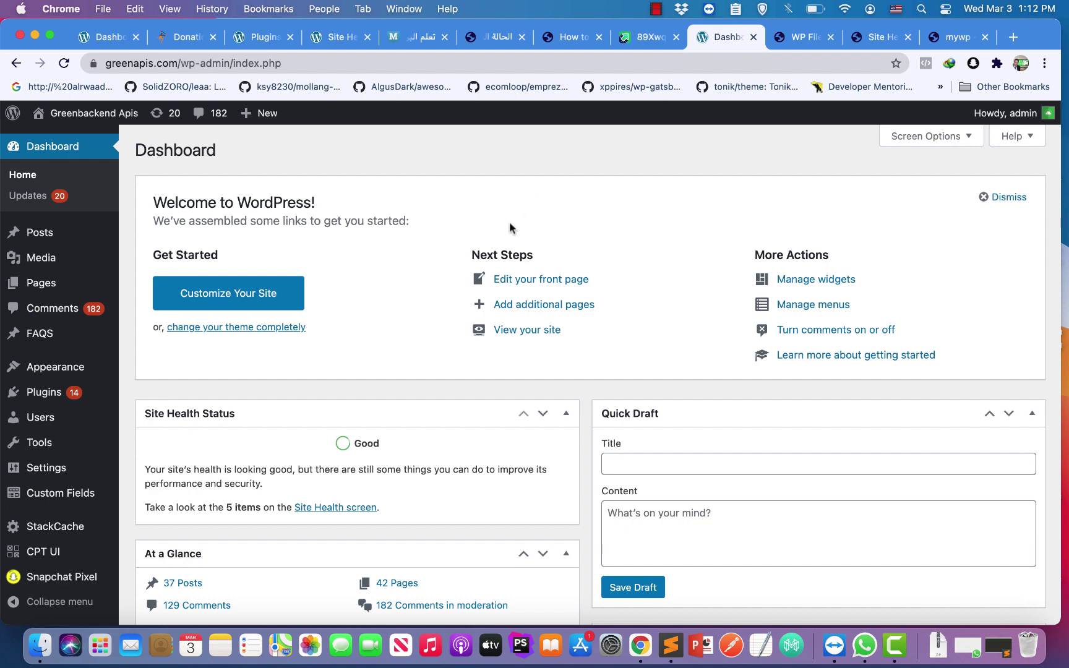
scroll(510, 228, "down", 5)
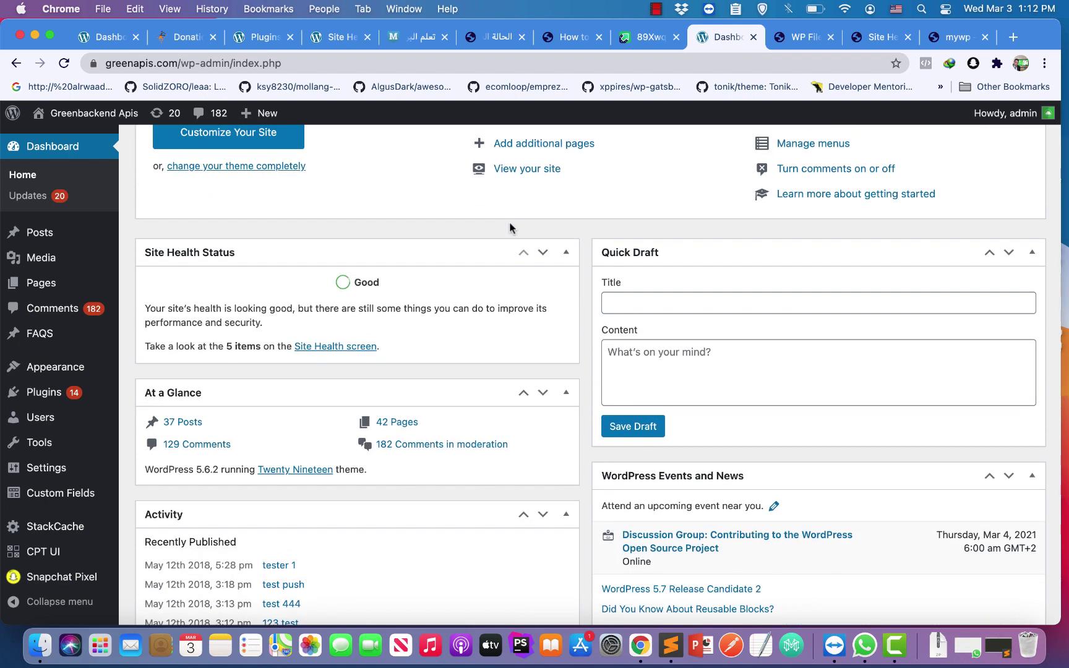
double_click(363, 286)
left_click(415, 312)
- Load anbilarabi.com in place of the Greenbackend Apis dashboard, look over the home page and close its promotional popup
left_click(501, 63)
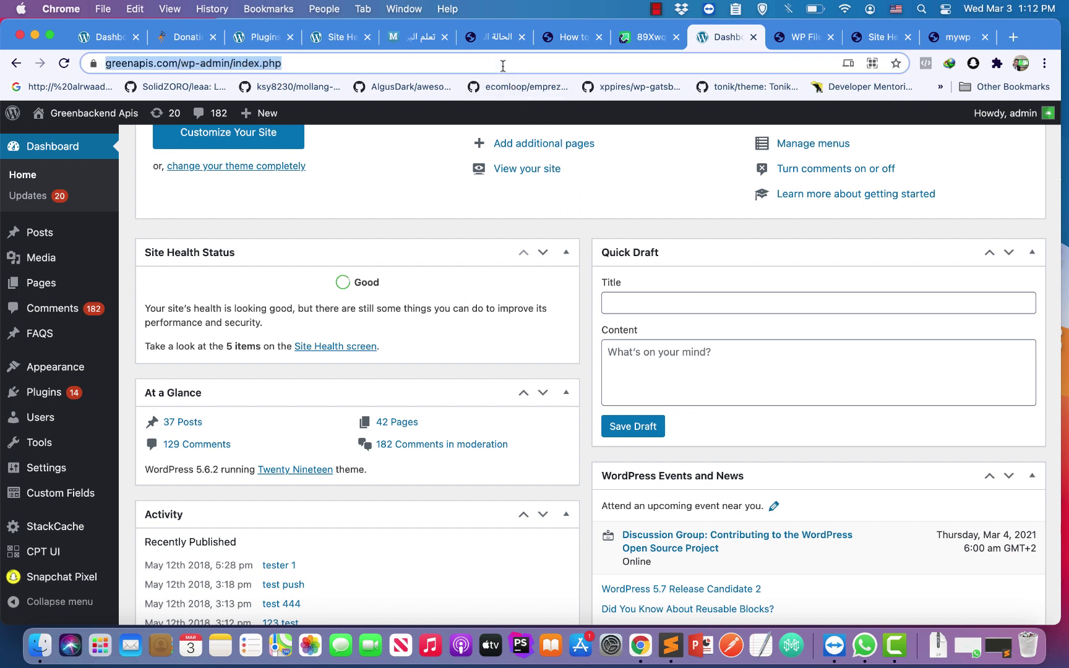
type("an")
key("Return")
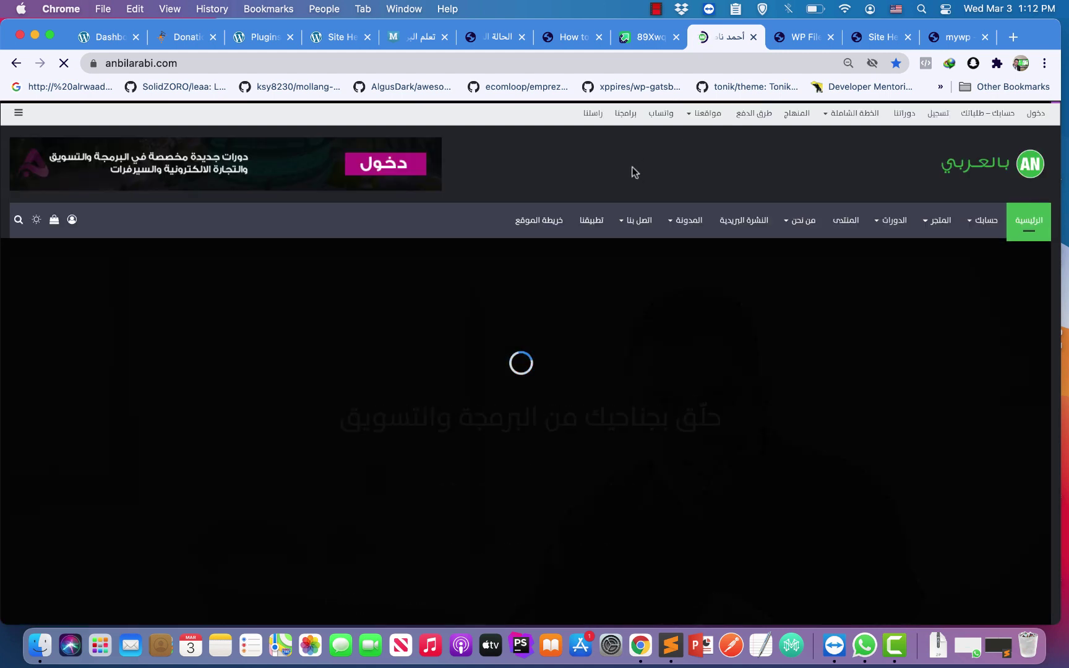
scroll(634, 172, "down", 5)
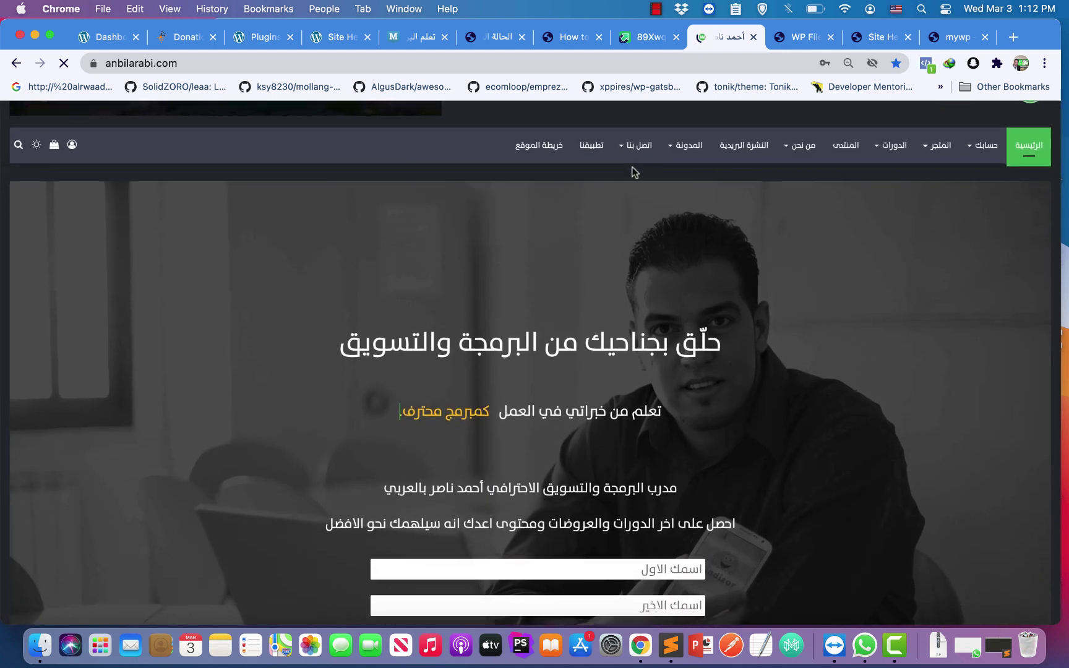
scroll(634, 172, "down", 10)
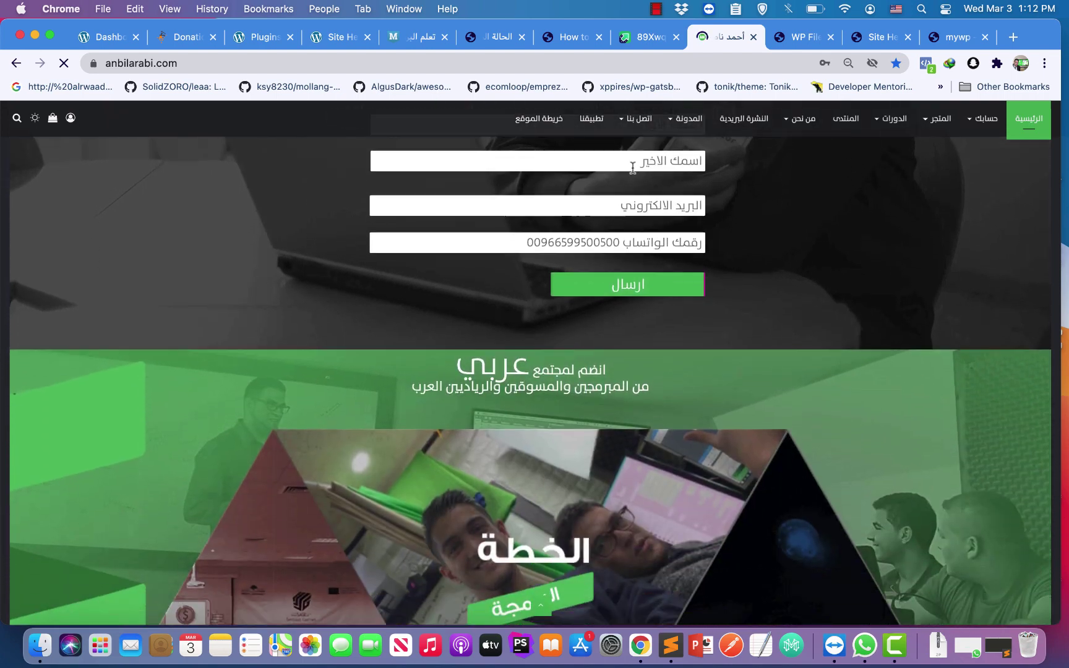
scroll(719, 244, "down", 10)
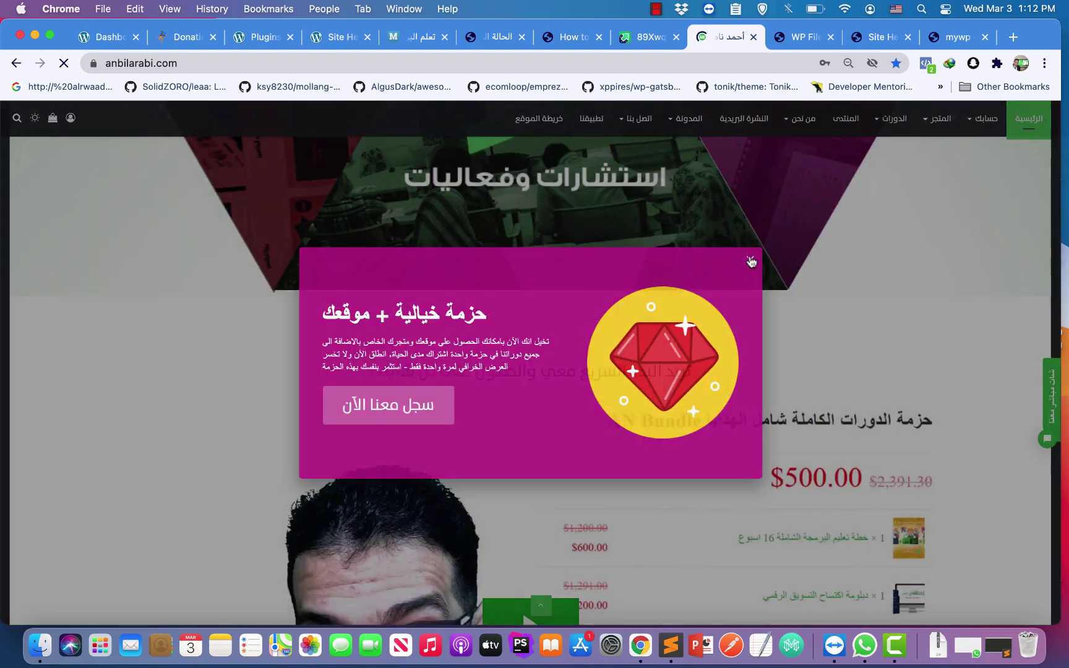
left_click(750, 259)
- Look through the rest of the anbilarabi.com home page and open the Instagram follow link over the image strip
scroll(751, 261, "down", 15)
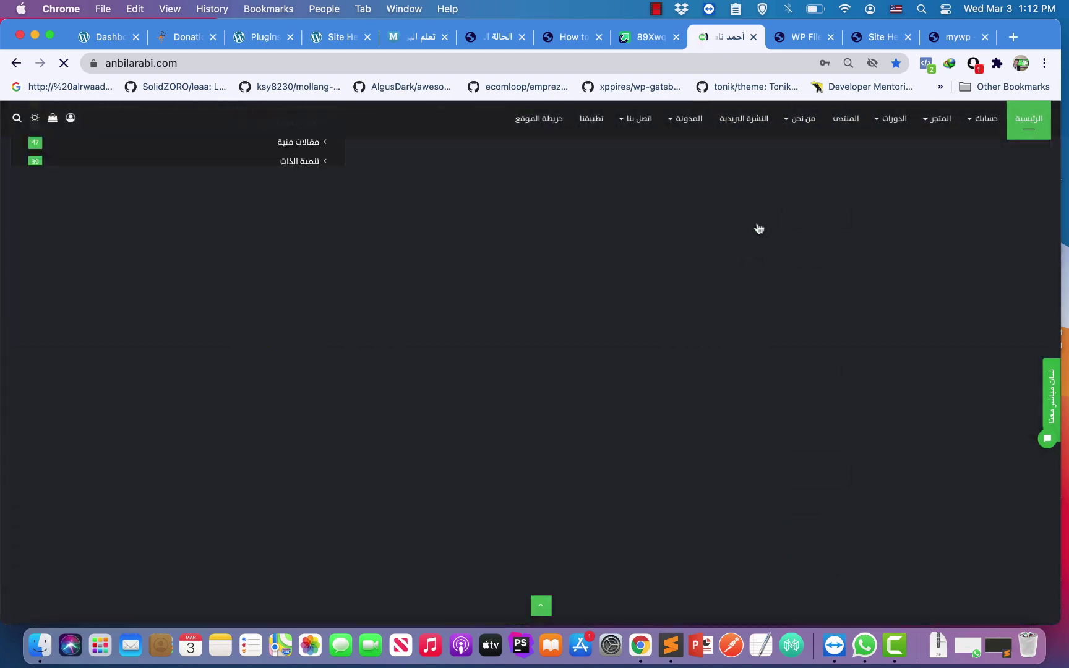
scroll(757, 221, "up", 15)
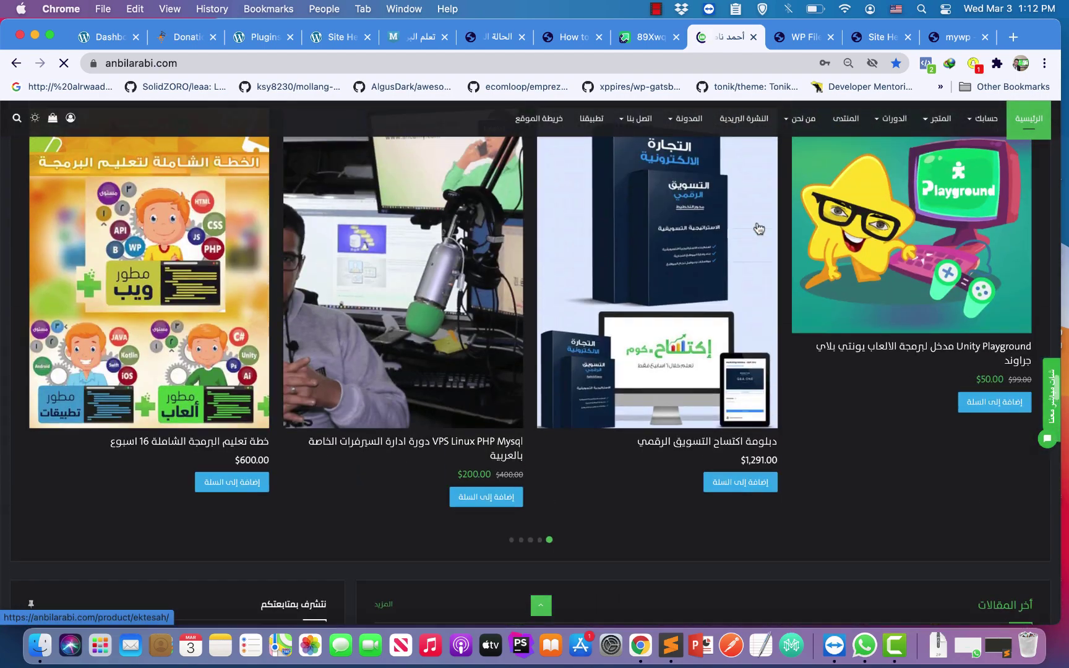
scroll(759, 229, "up", 10)
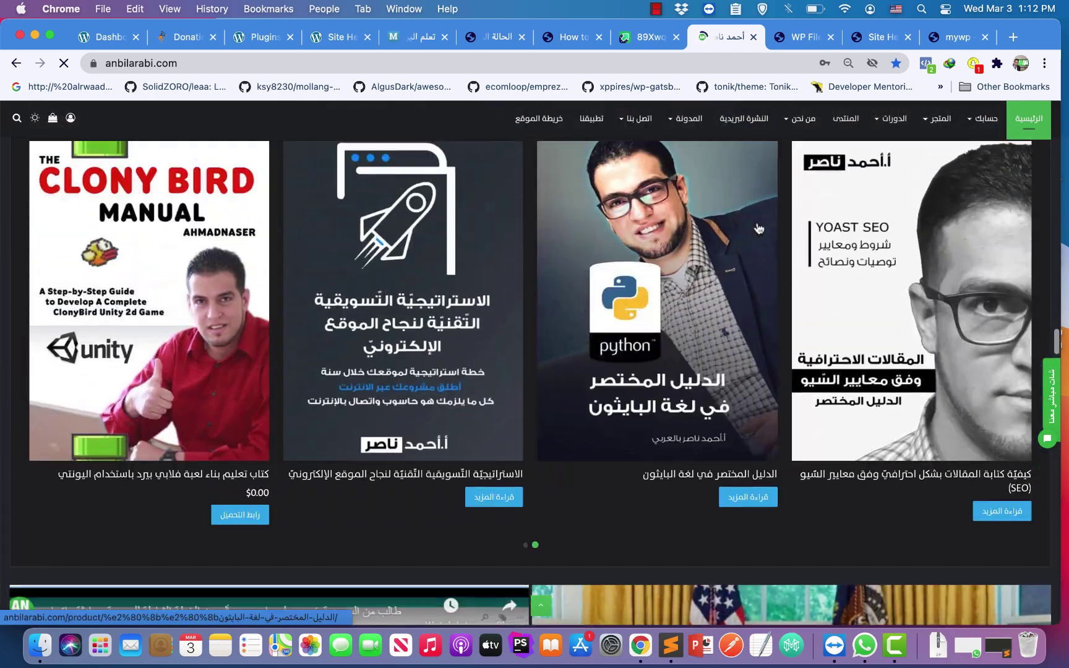
scroll(760, 229, "down", 15)
scroll(759, 227, "down", 20)
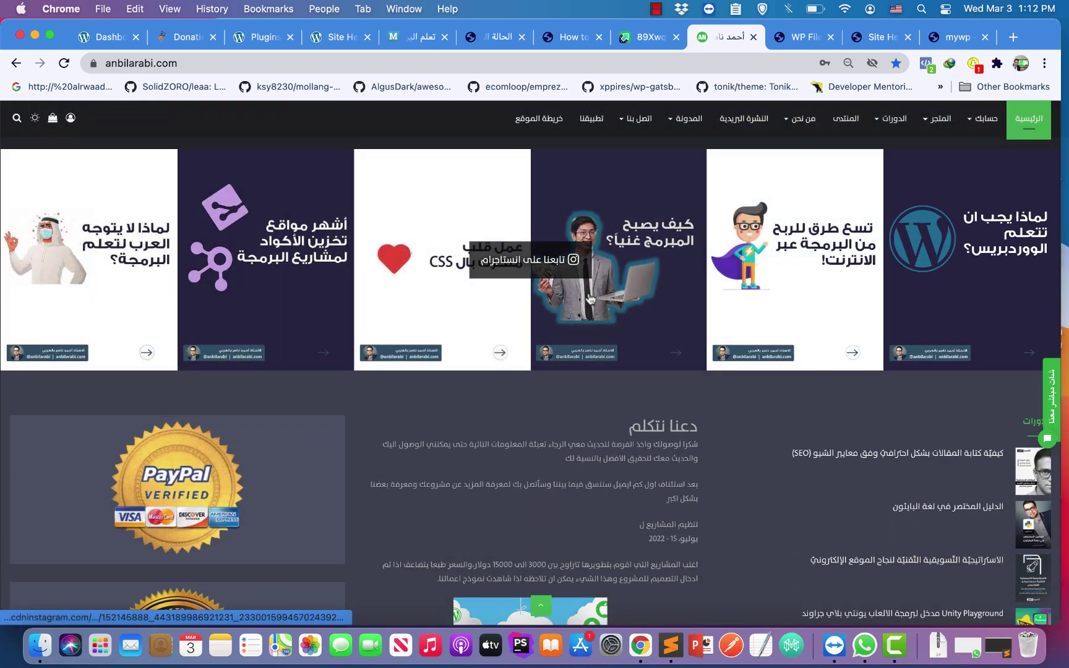
left_click(548, 265)
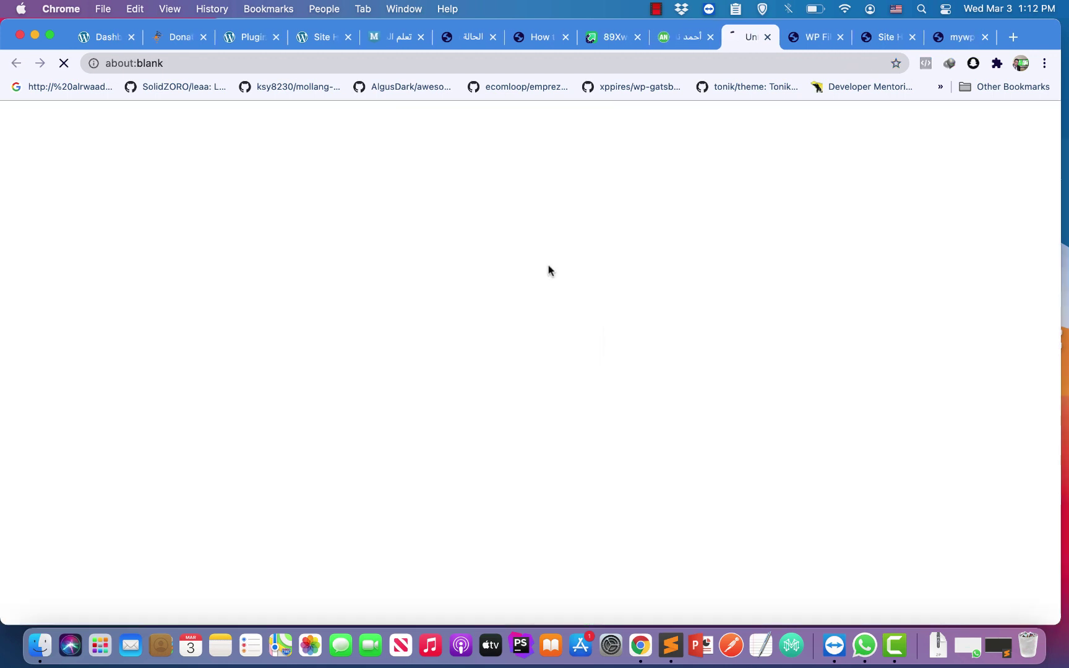